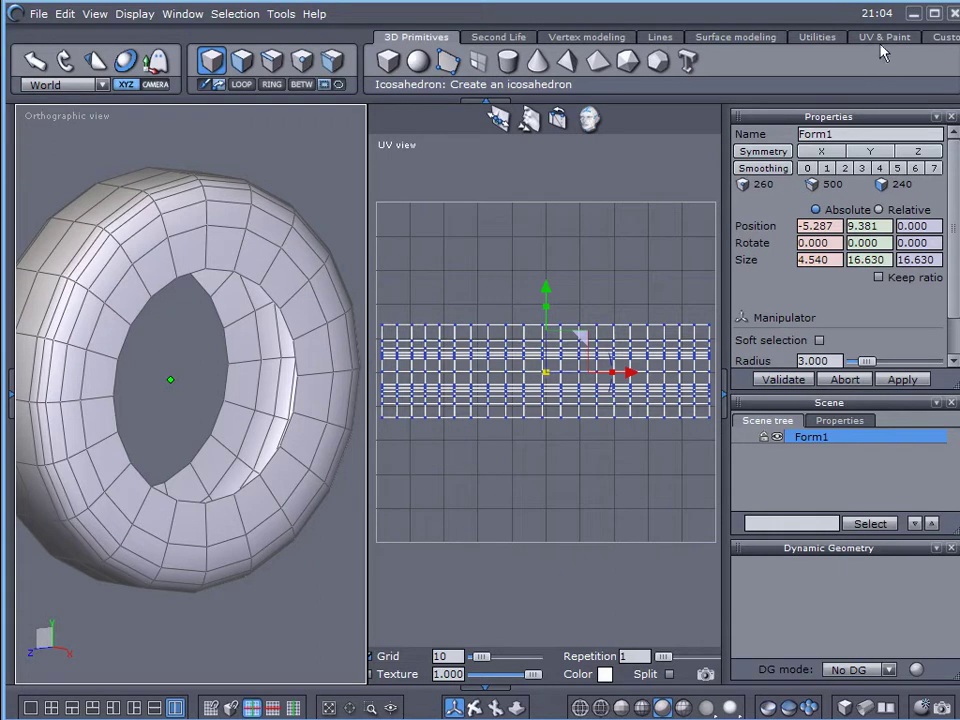
- Switch to Photoshop and resample the tire UV map to 300 pixels/inch at 2000 by 2000 pixels
key(alt+Tab)
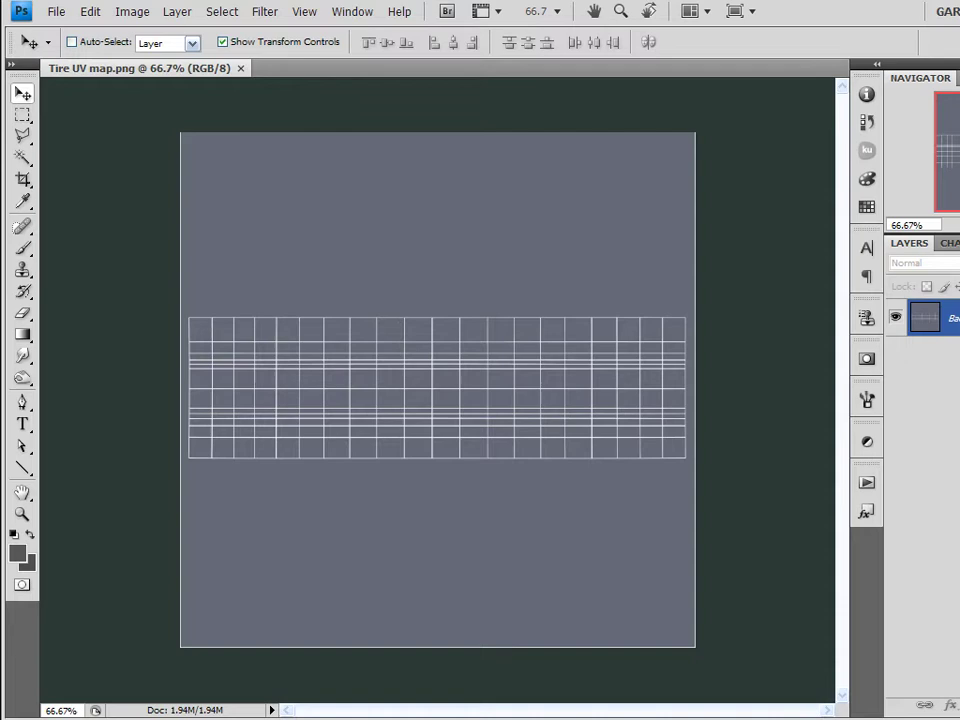
click(91, 14)
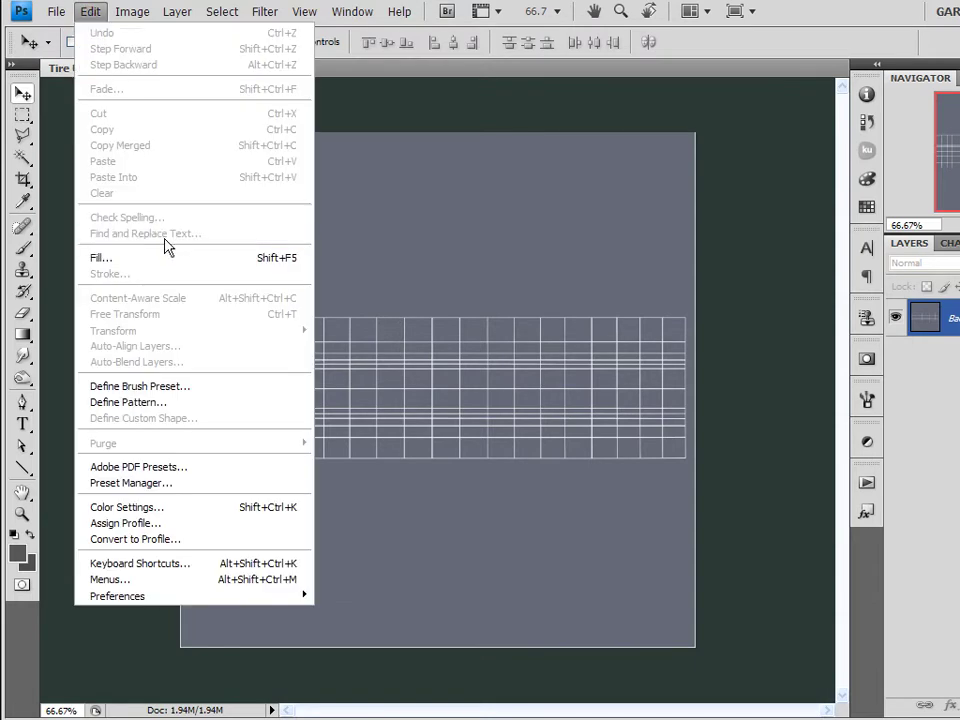
mouse_move(129, 20)
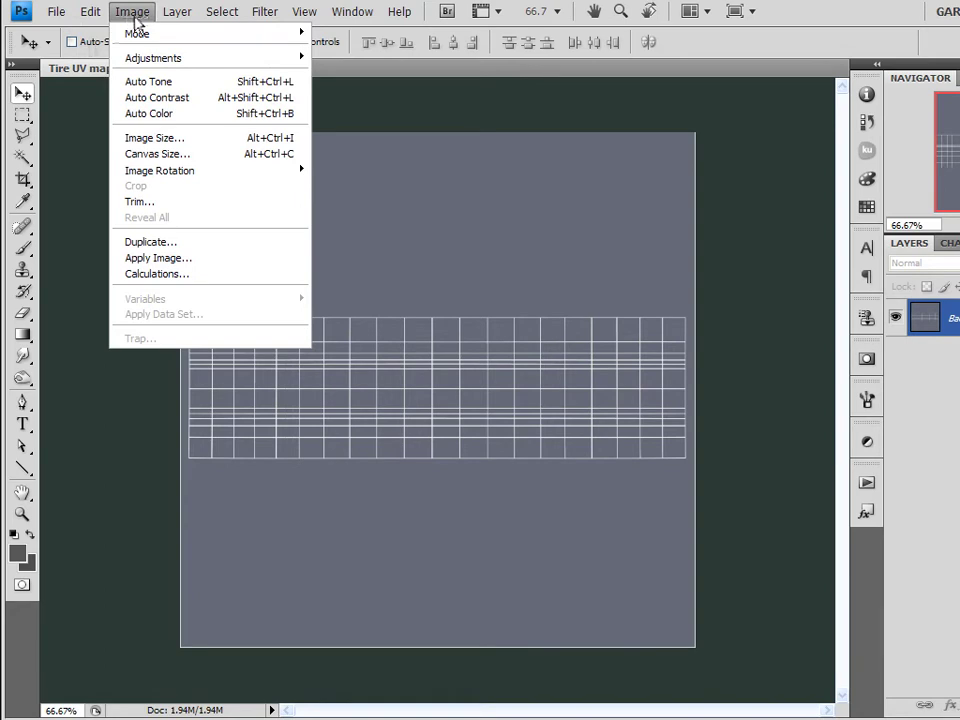
click(176, 139)
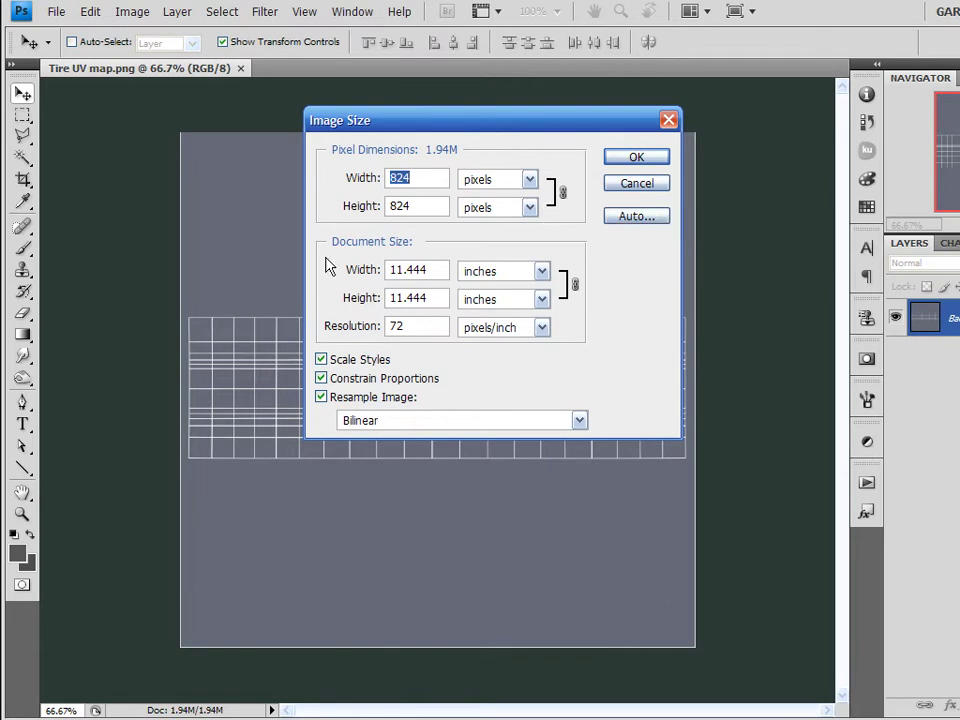
double_click(422, 322)
text(300)
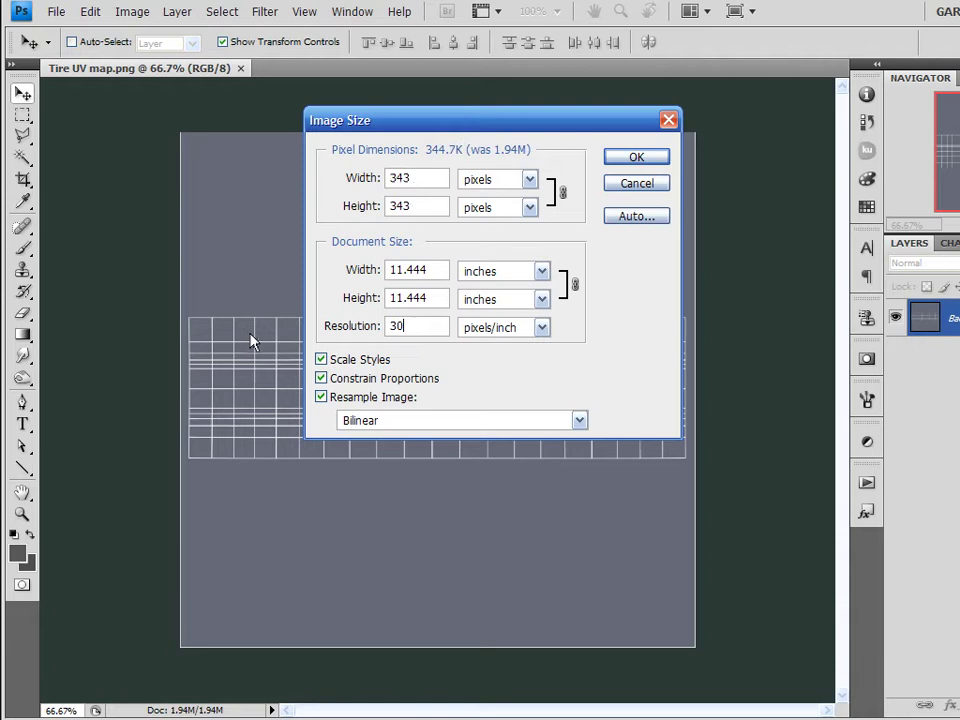
double_click(441, 211)
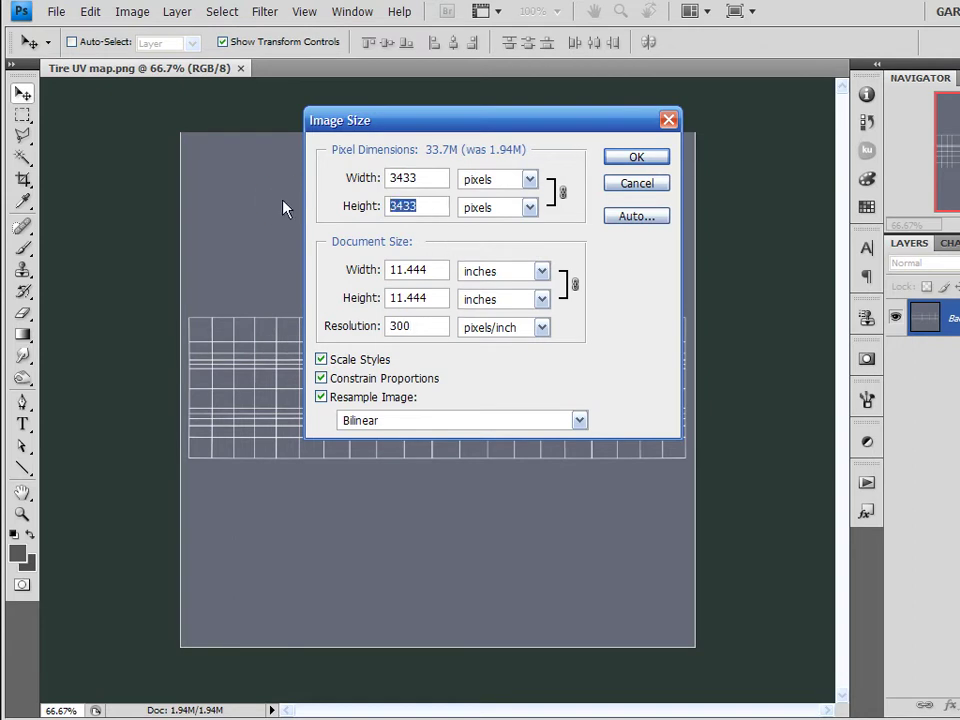
text(2000)
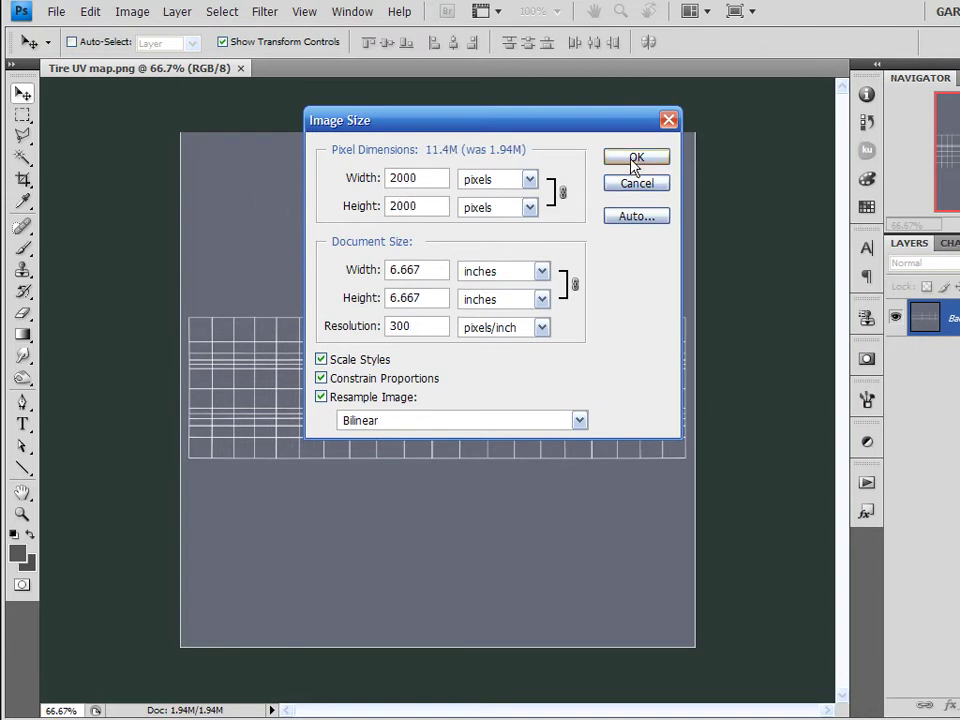
click(636, 157)
- Show the rulers around the tire UV map canvas
scroll(344, 280, down, 8)
scroll(452, 312, up, 5)
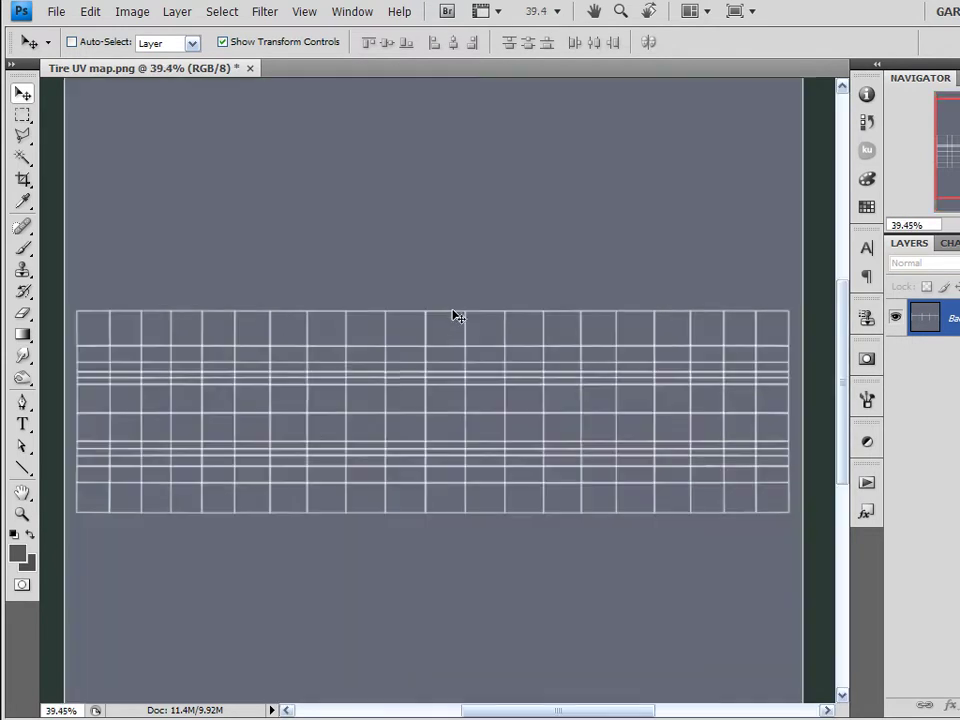
key(ctrl+r)
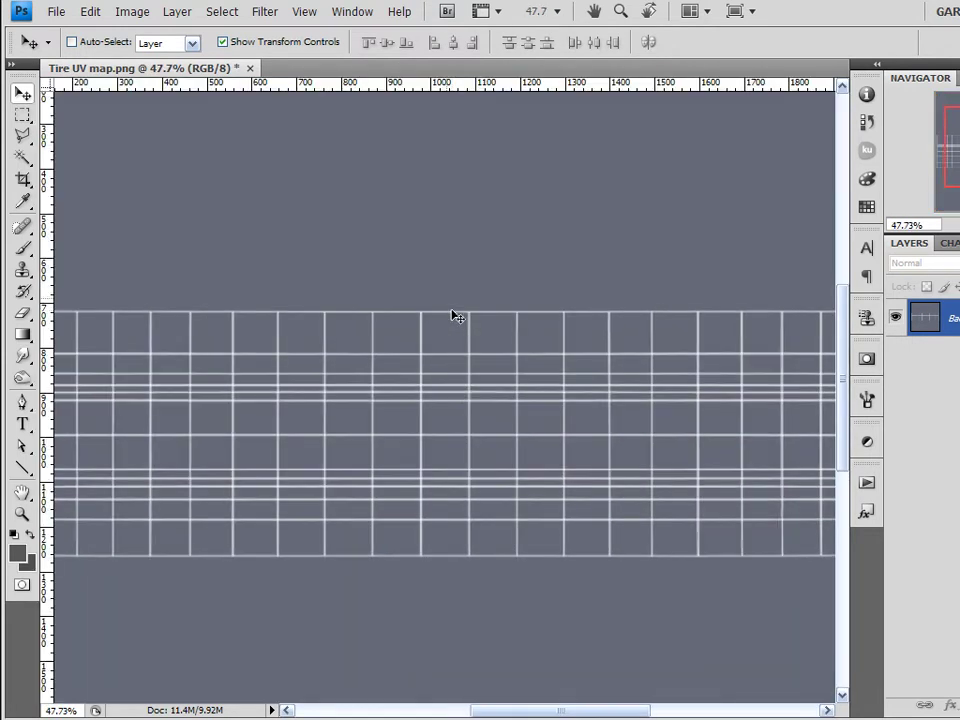
click(306, 14)
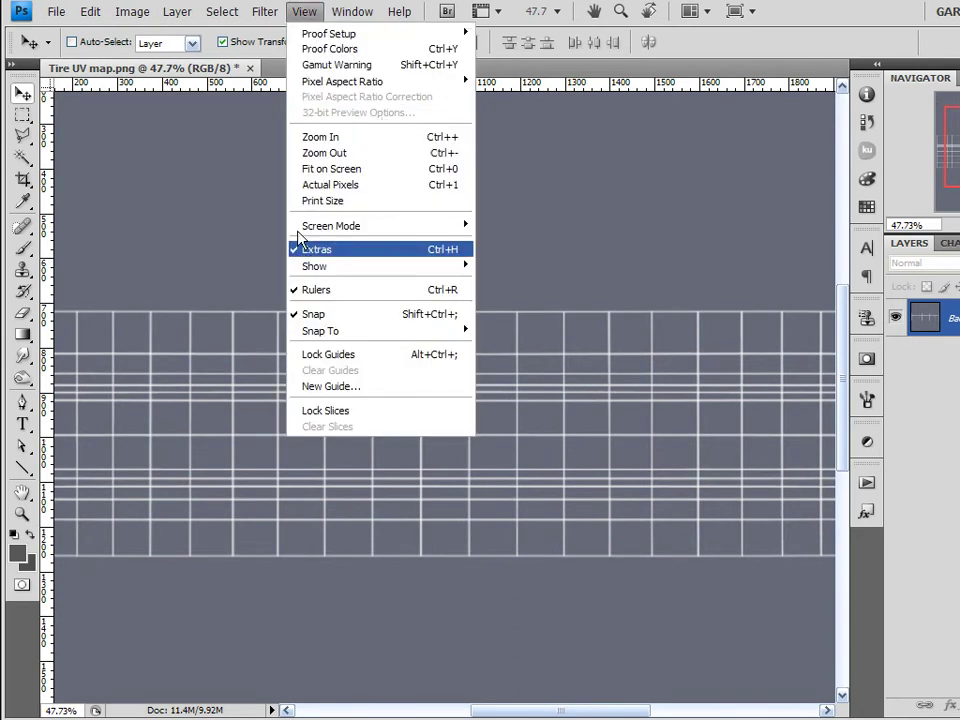
click(792, 15)
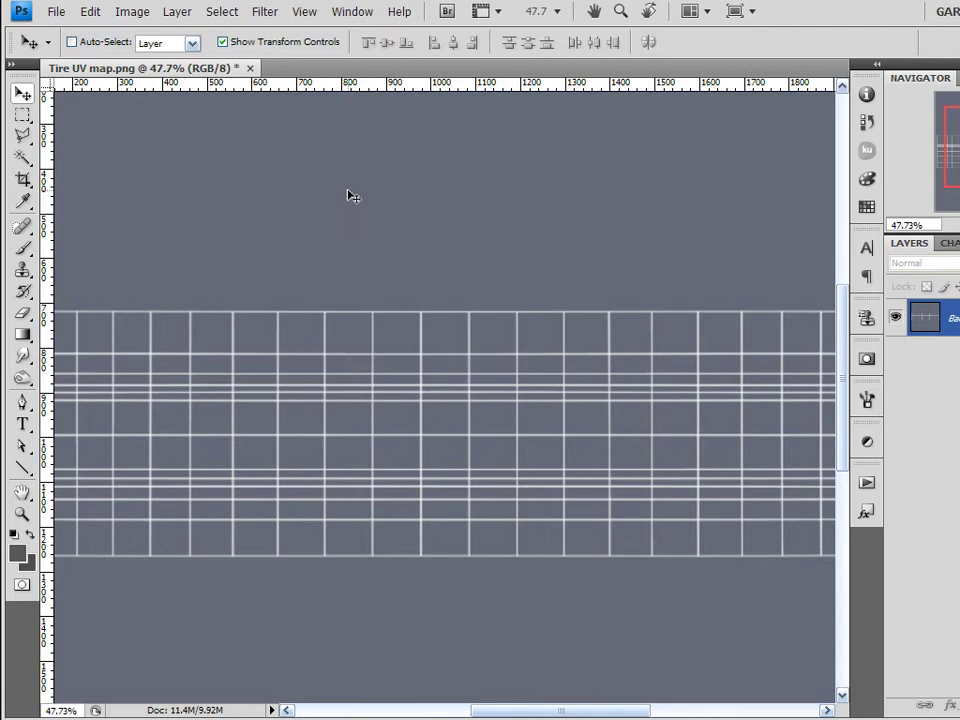
- Place a horizontal guide along the top edge of the UV grid and align it to the line up close
scroll(352, 296, up, 3)
drag(420, 435, 456, 306)
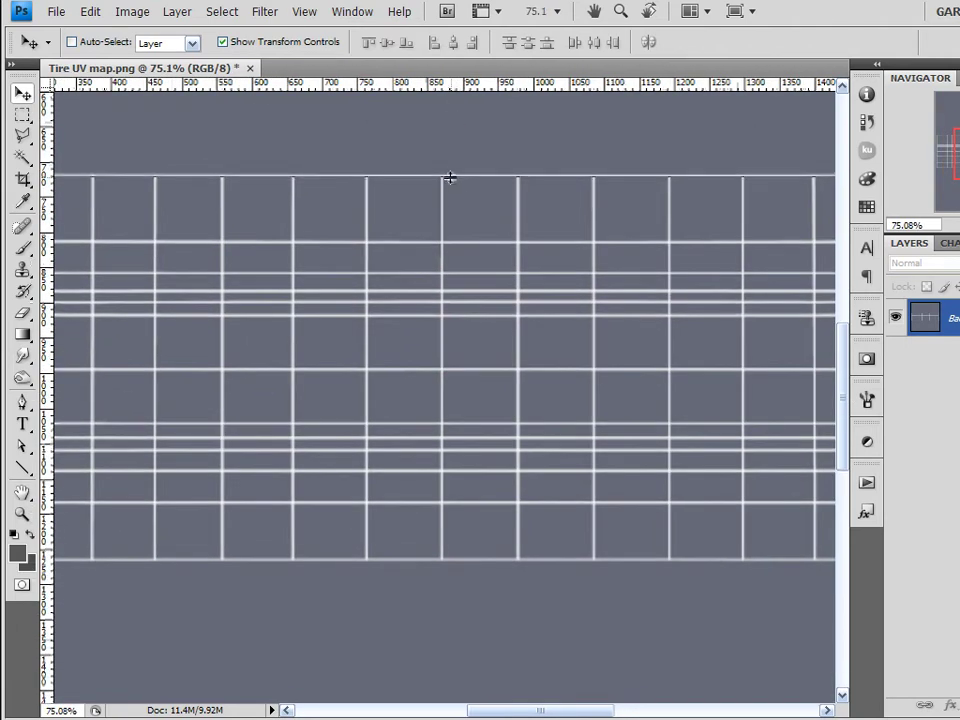
scroll(452, 180, up, 5)
scroll(455, 185, up, 2)
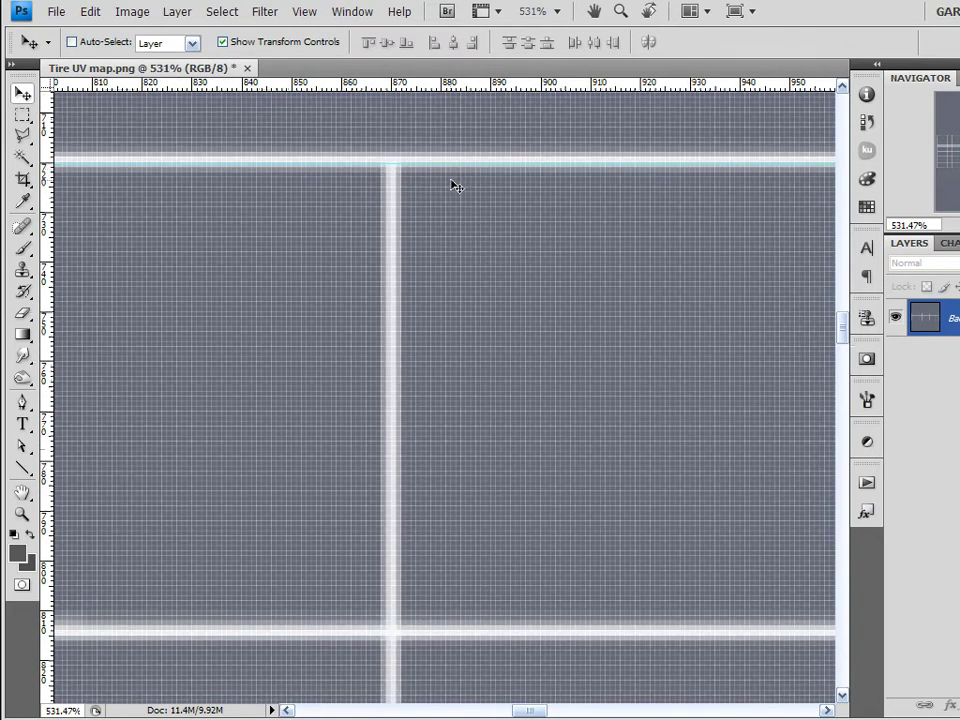
drag(452, 165, 452, 157)
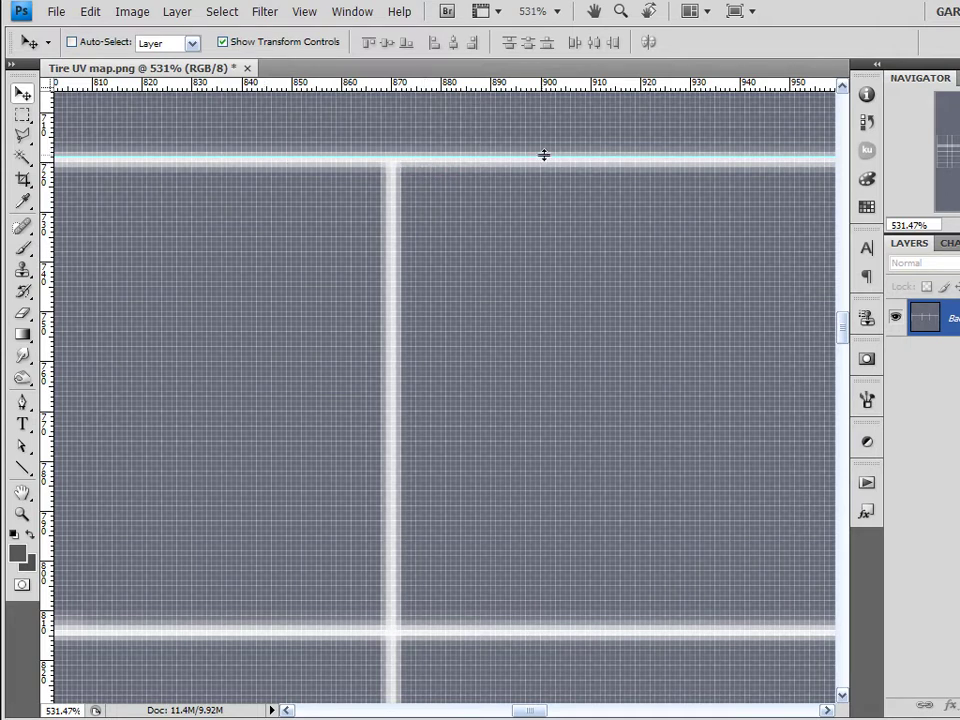
- Place a horizontal guide along the bottom edge of the UV grid
drag(395, 533, 394, 294)
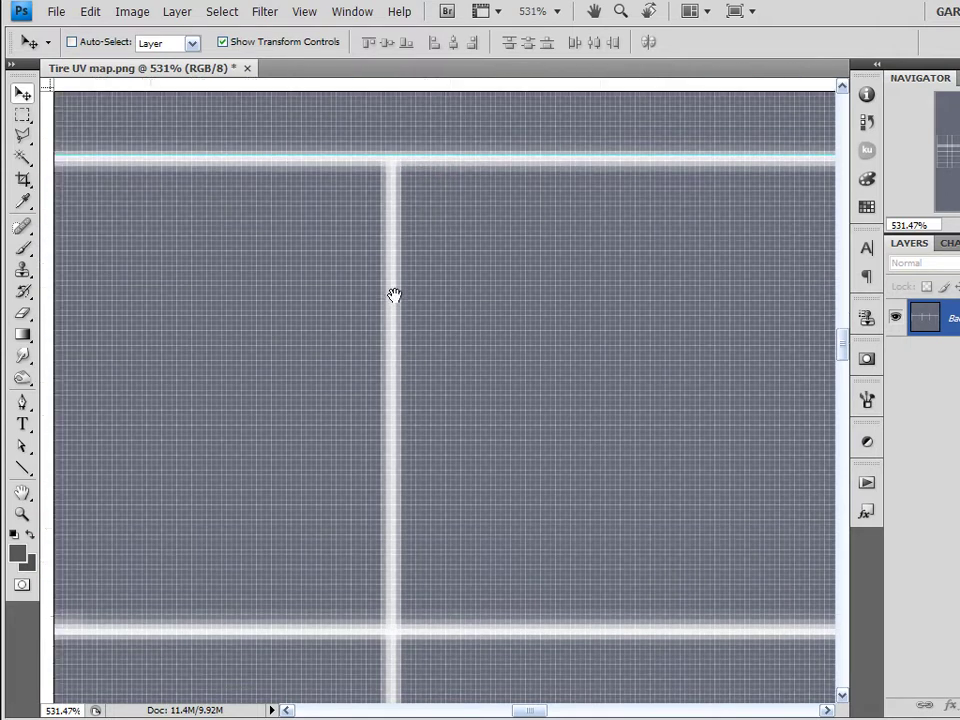
drag(389, 546, 418, 255)
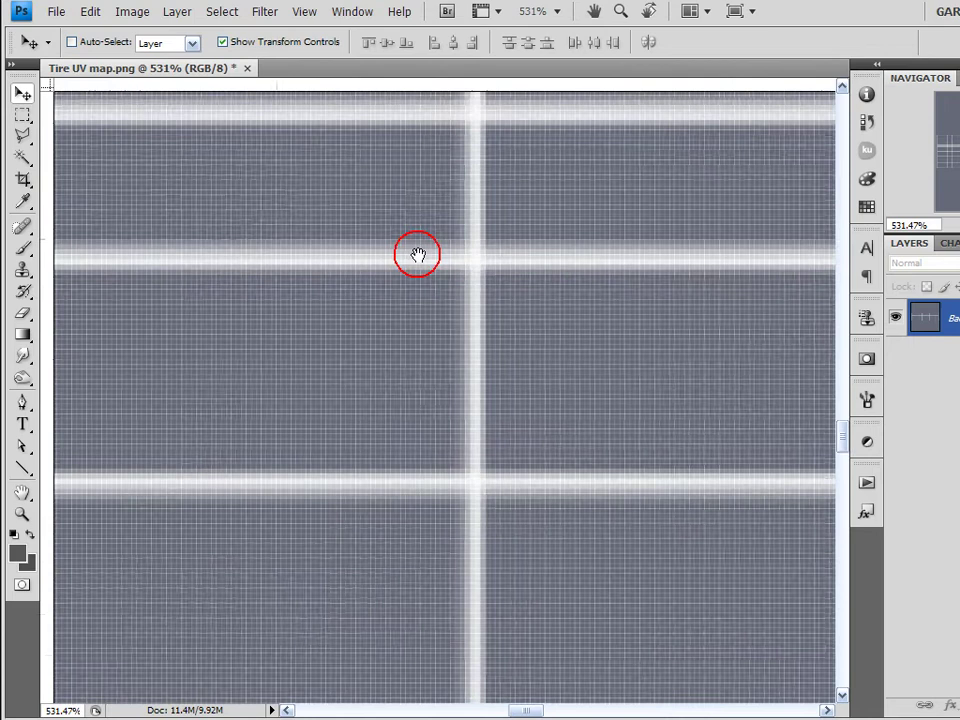
drag(403, 460, 435, 214)
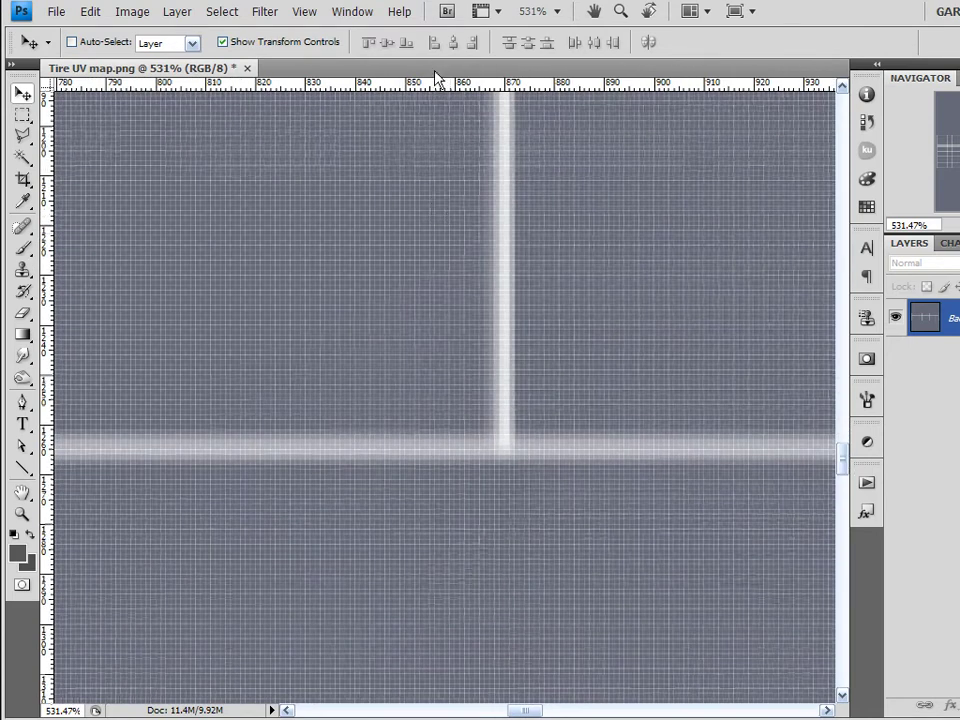
drag(435, 80, 409, 459)
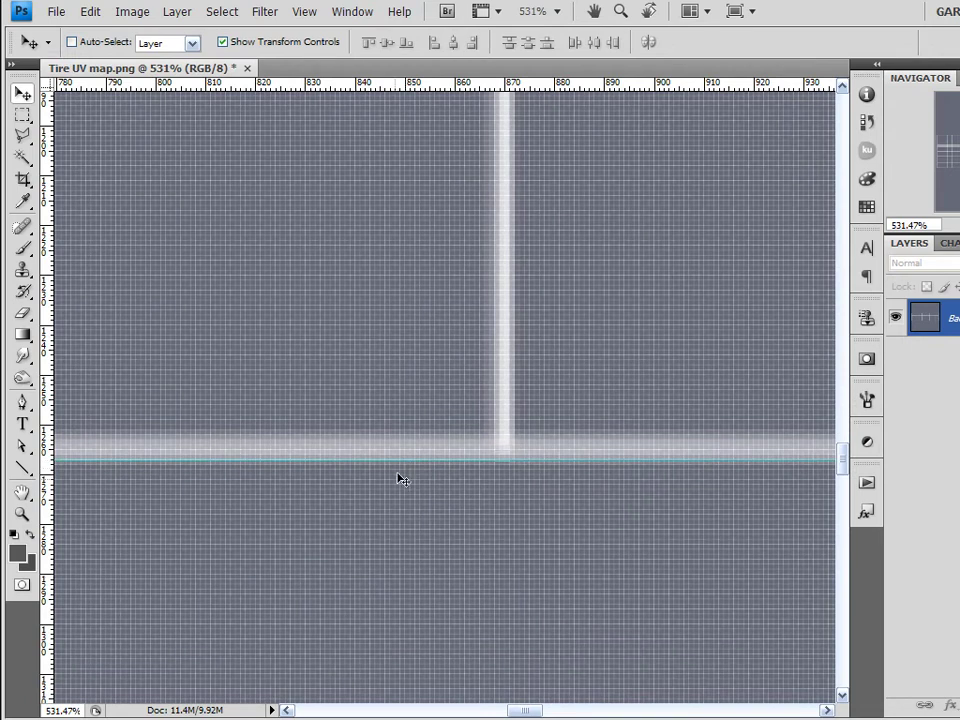
- Place a horizontal guide on the UV grid's middle line and fine-tune it to the line's centre
scroll(262, 305, down, 3)
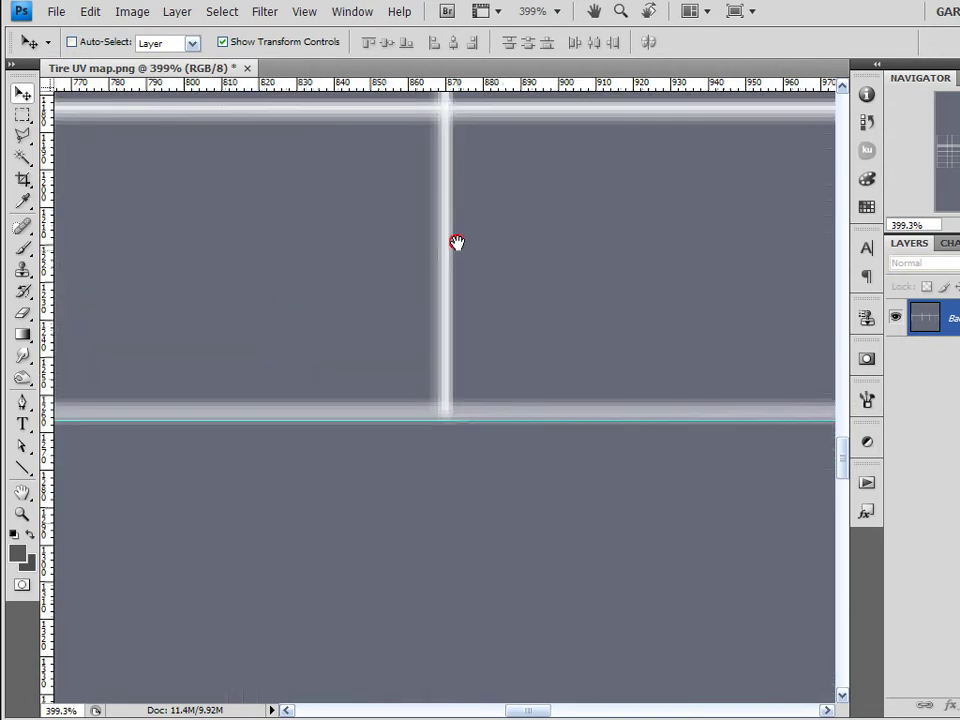
drag(456, 242, 442, 560)
drag(482, 294, 496, 536)
scroll(512, 518, up, 3)
scroll(513, 458, down, 5)
scroll(501, 330, up, 3)
scroll(491, 405, up, 3)
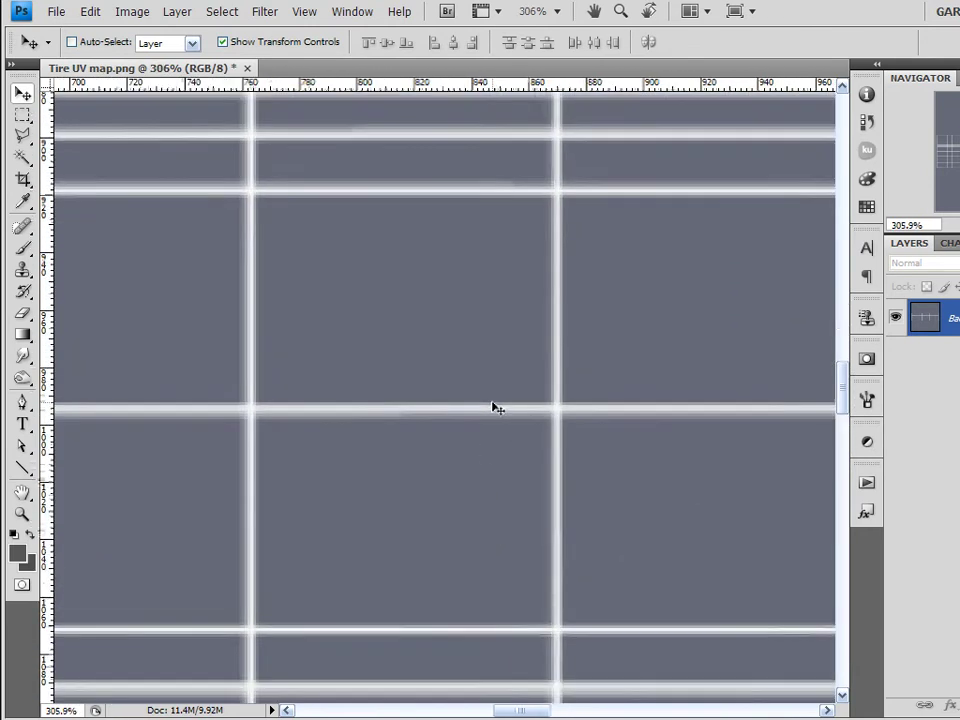
scroll(489, 409, down, 1)
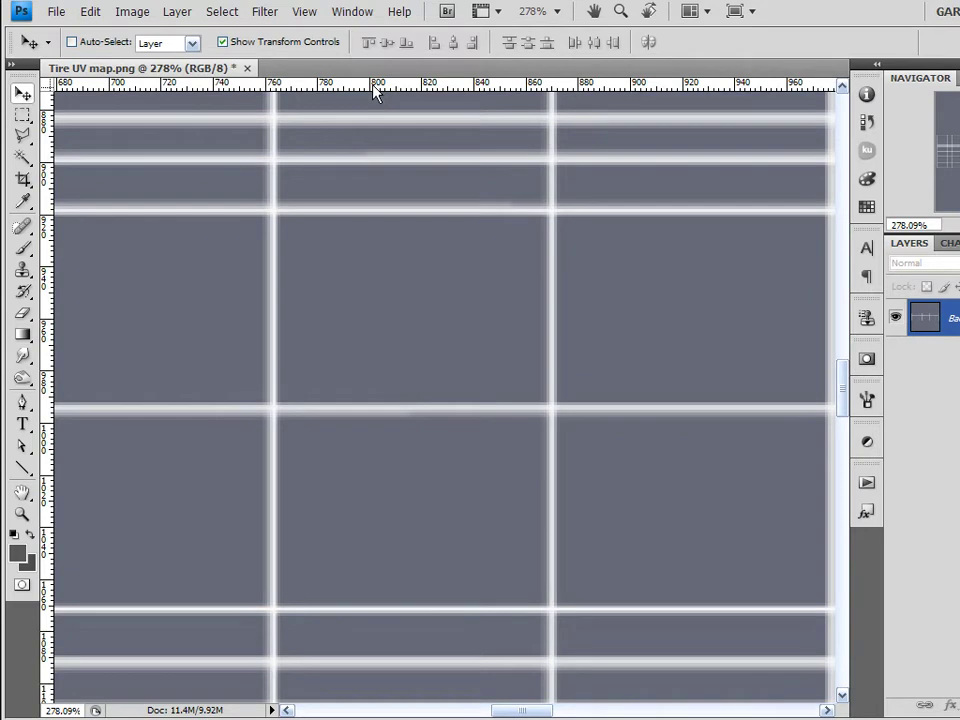
drag(375, 92, 379, 410)
scroll(437, 443, up, 10)
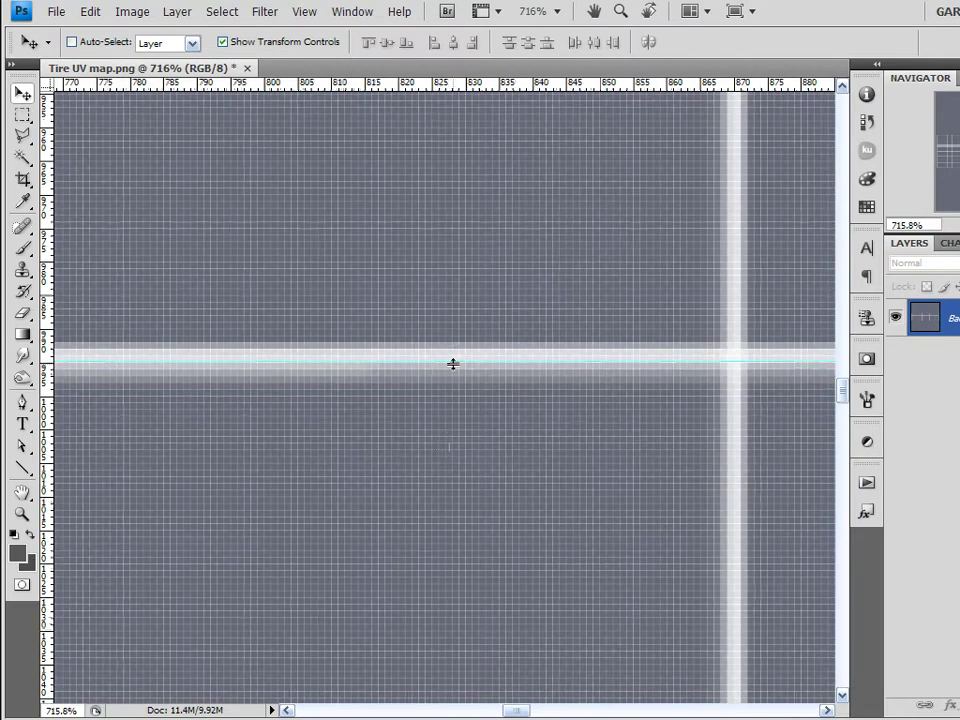
drag(453, 363, 455, 358)
scroll(455, 358, down, 8)
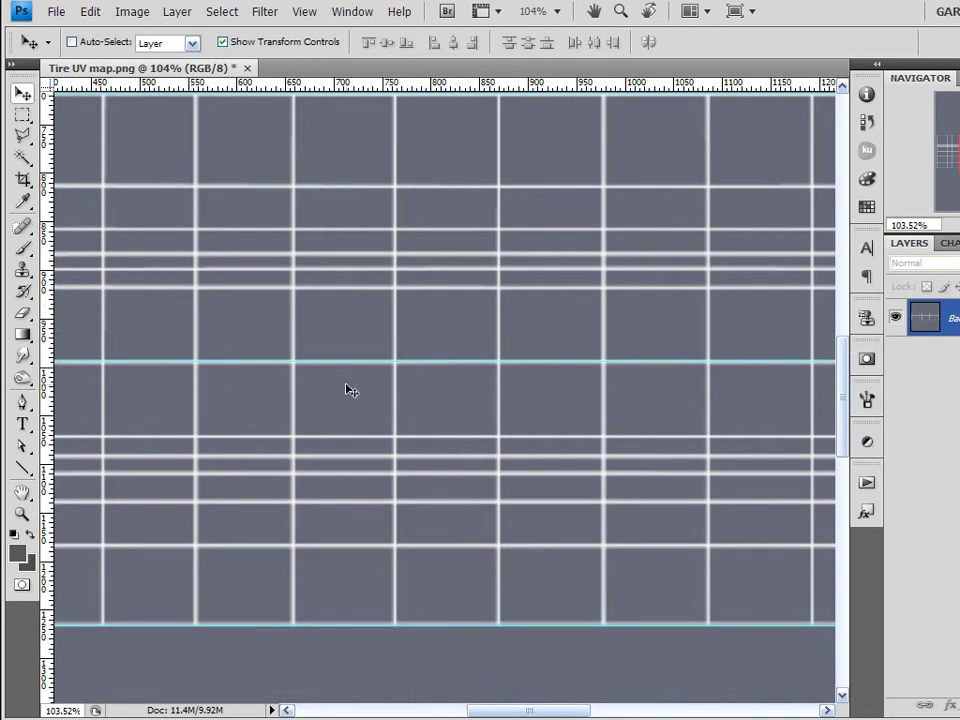
scroll(350, 390, up, 5)
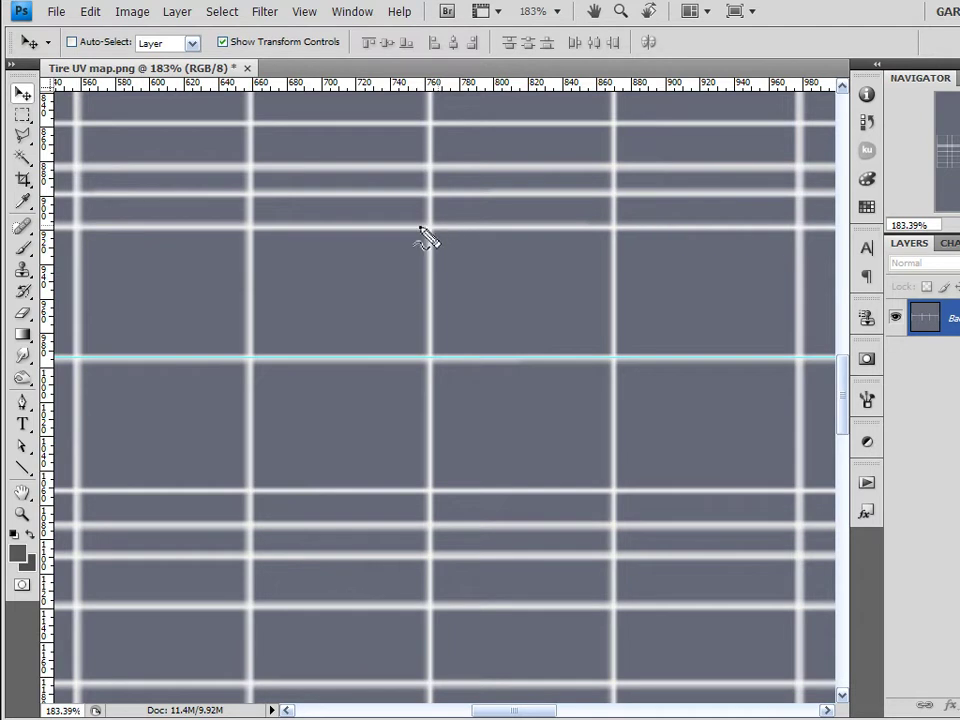
drag(422, 228, 642, 232)
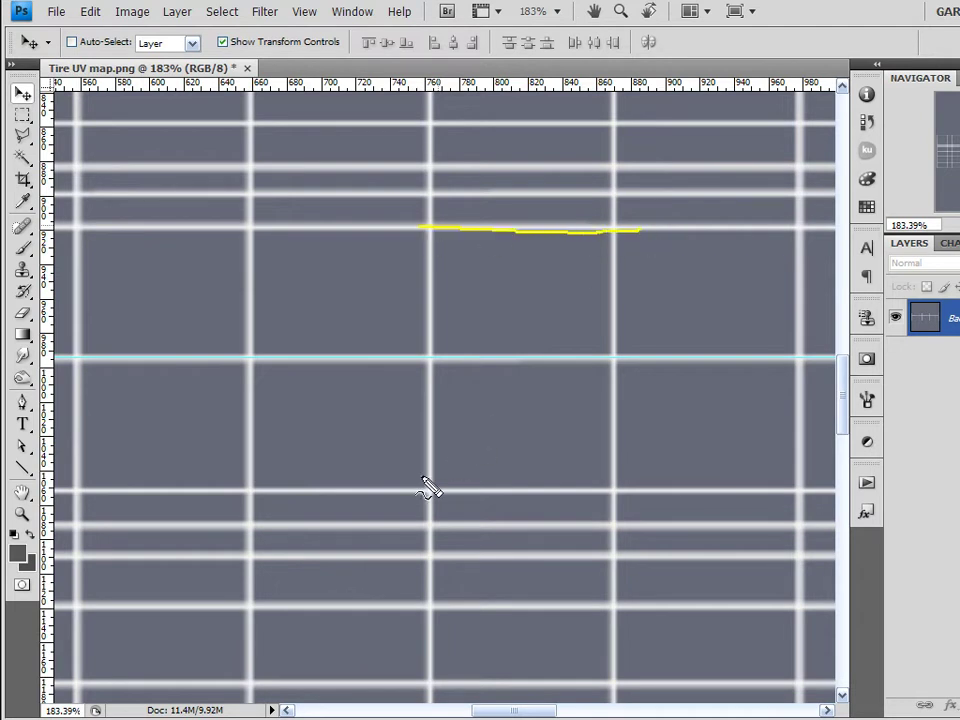
drag(391, 491, 671, 490)
mouse_move(449, 232)
mouse_down()
mouse_move(682, 232)
mouse_move(410, 244)
mouse_move(609, 226)
mouse_move(436, 233)
mouse_move(672, 236)
mouse_up()
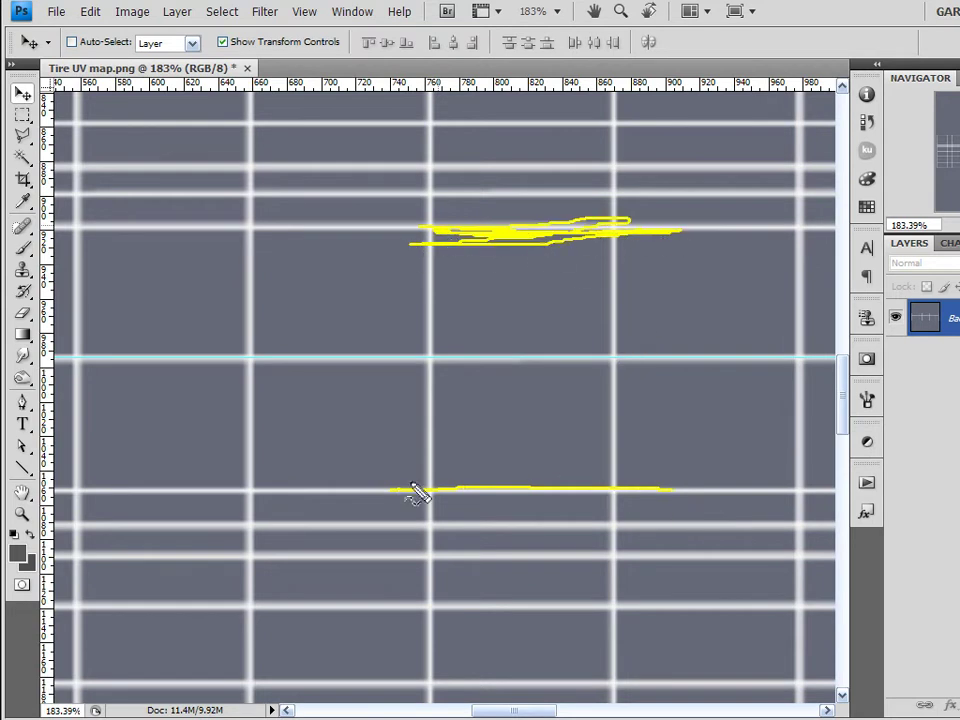
mouse_move(414, 495)
mouse_down()
mouse_move(658, 484)
mouse_move(432, 478)
mouse_up()
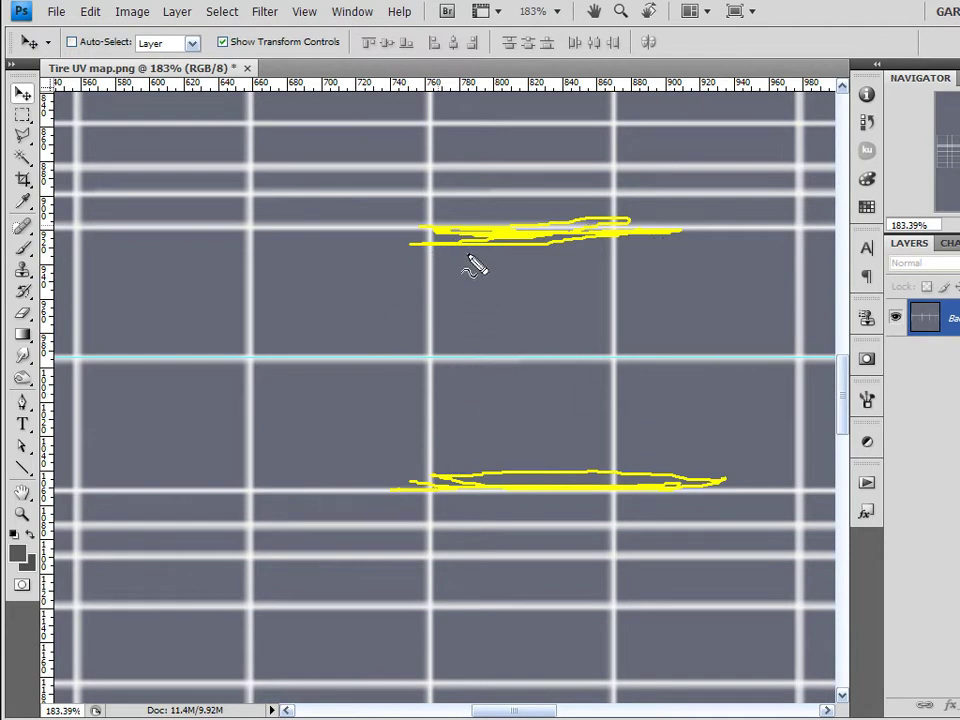
drag(388, 358, 718, 358)
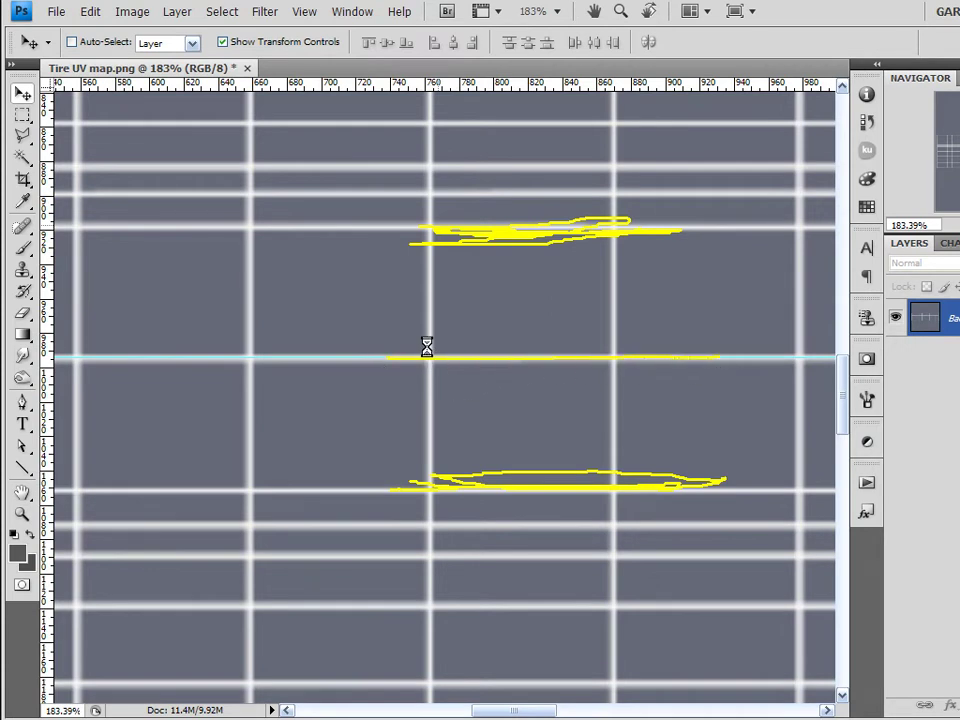
key(Escape)
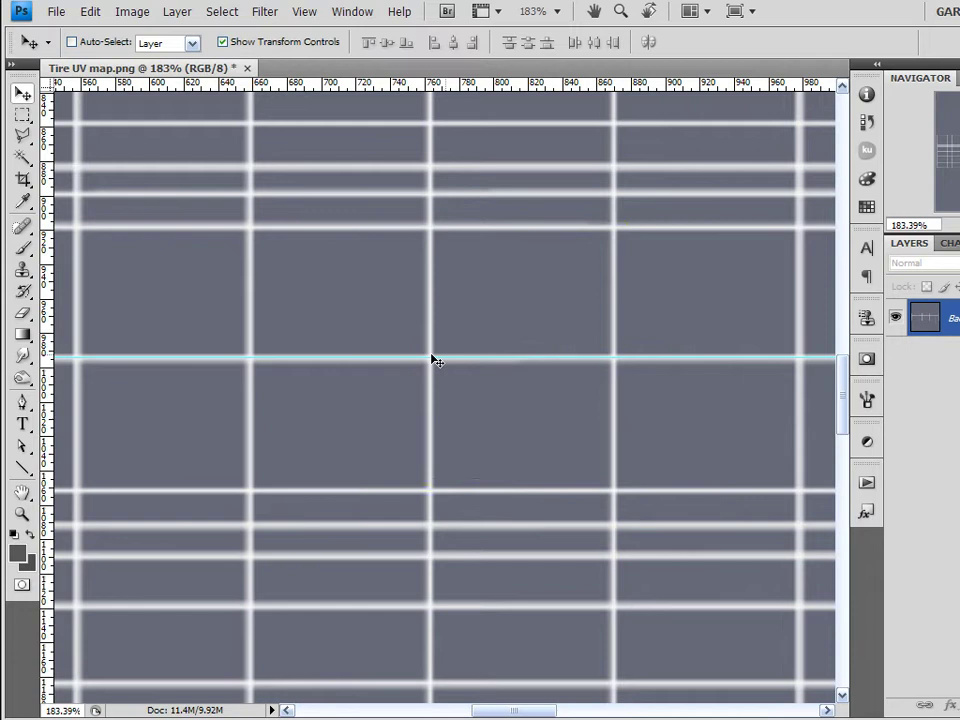
- Place a vertical guide along the left edge of the UV grid
scroll(509, 344, down, 1)
scroll(515, 345, down, 8)
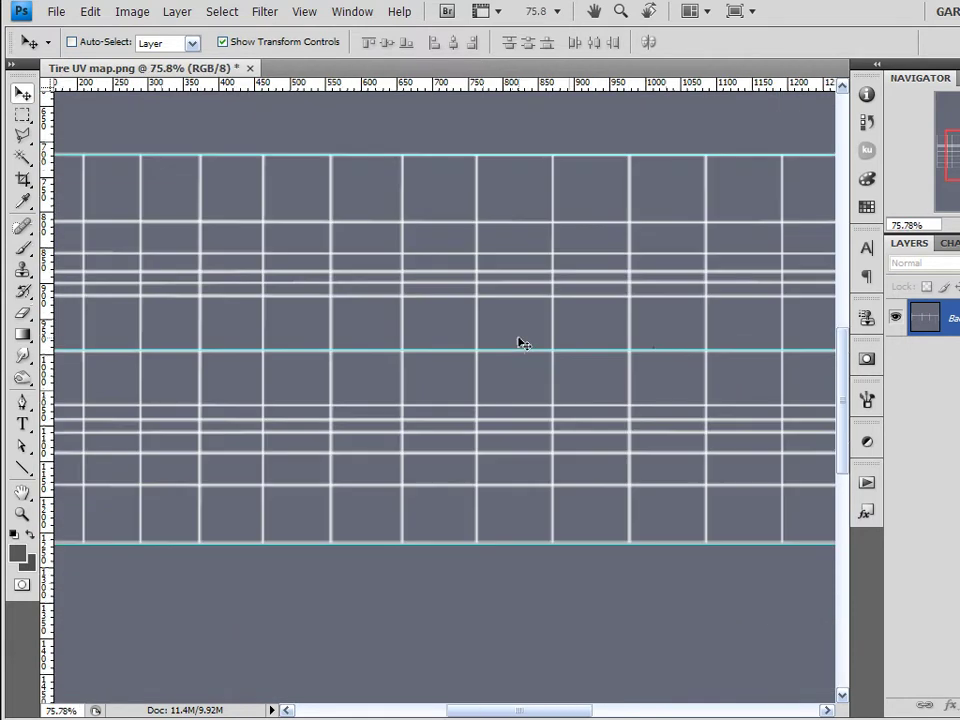
alt+scroll(520, 343, up, 1)
key(space)
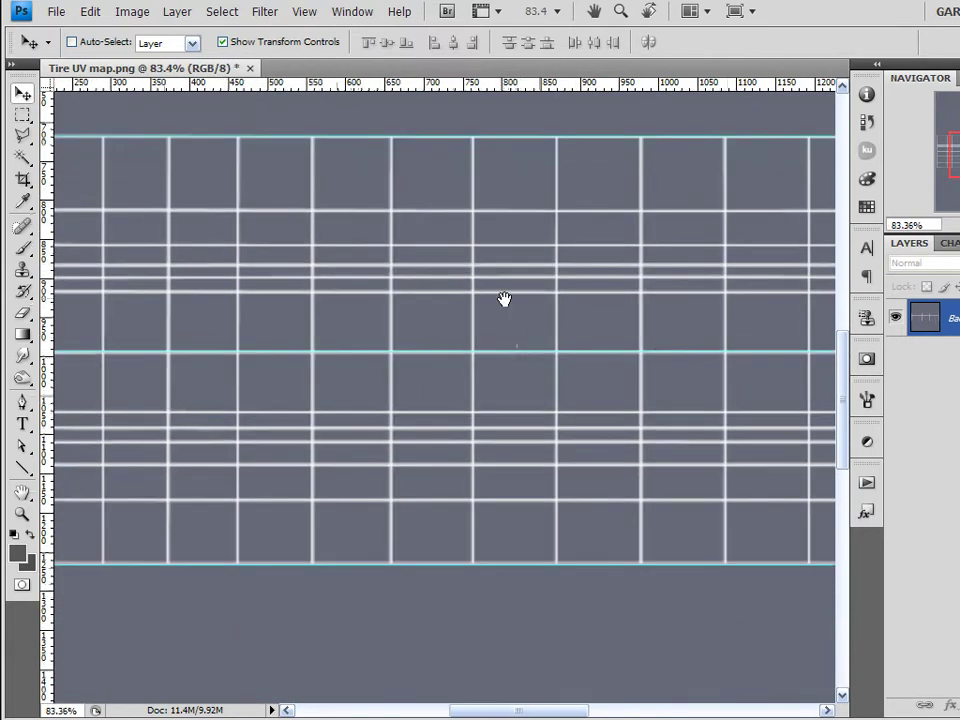
drag(506, 300, 680, 326)
drag(474, 343, 475, 344)
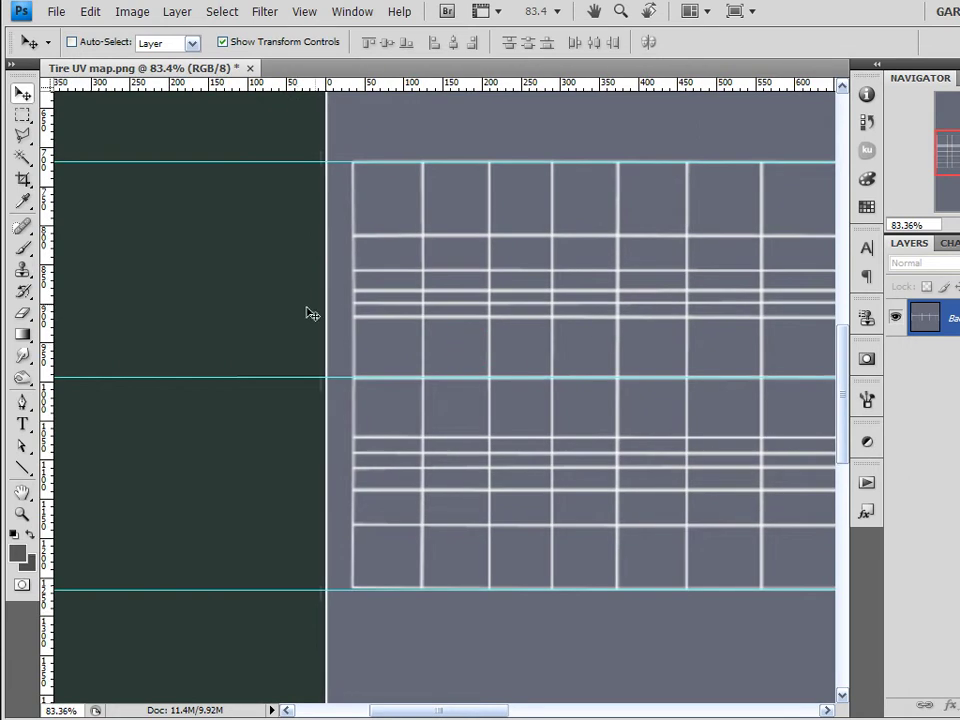
scroll(392, 311, up, 10)
drag(47, 317, 287, 297)
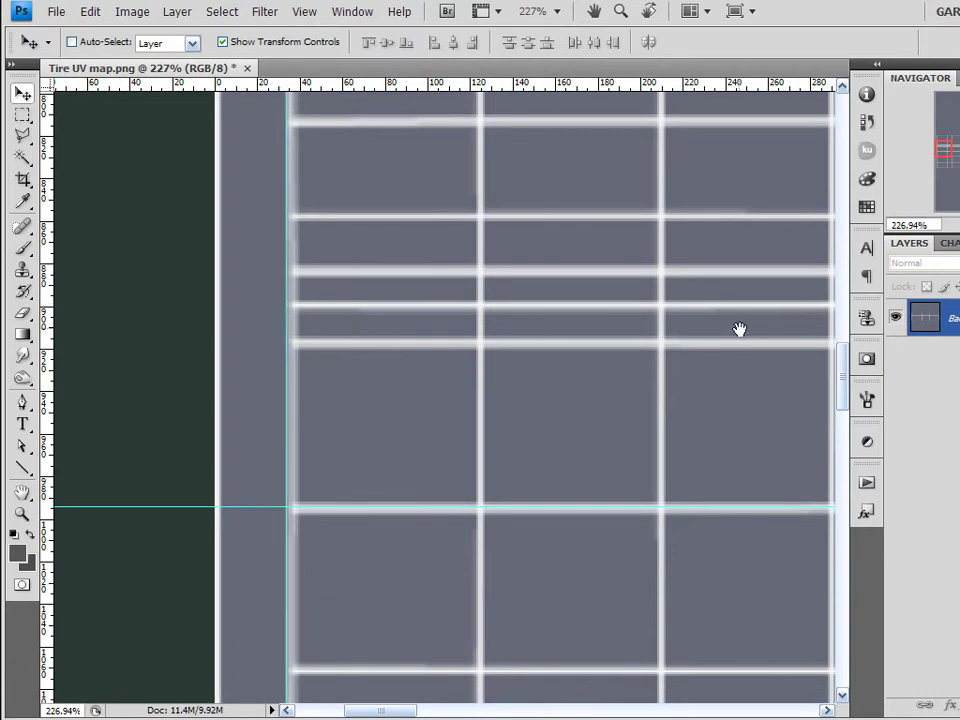
- Place a vertical guide along the right edge of the UV grid
drag(739, 328, 90, 351)
click(563, 352)
drag(565, 355, 249, 349)
drag(47, 343, 375, 332)
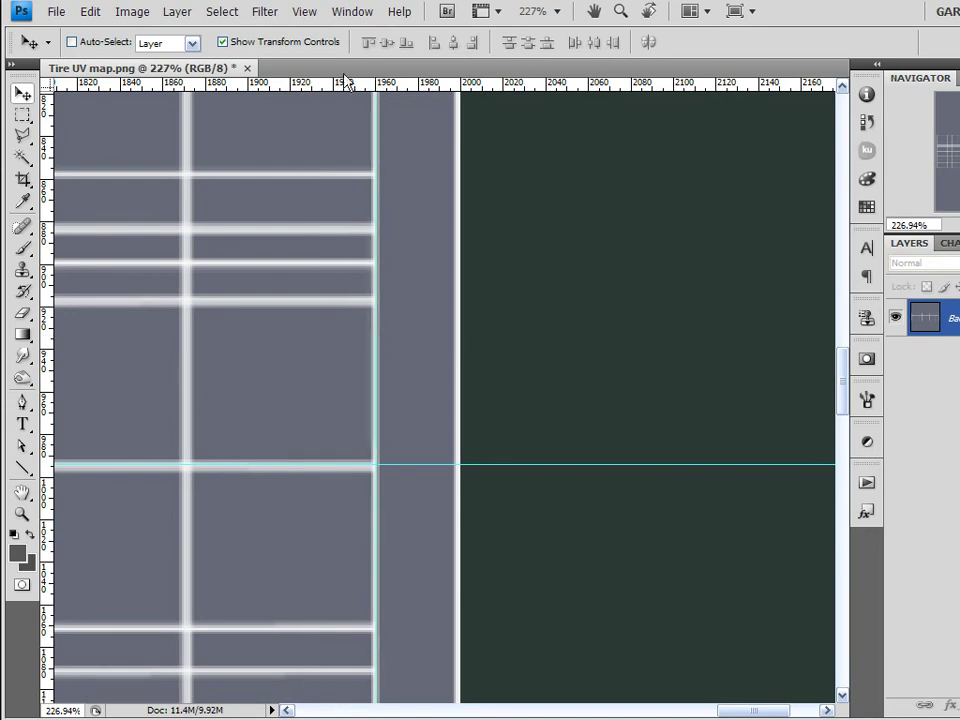
- Review the snapping targets and the display options for guides, smart guides and other extras
click(304, 11)
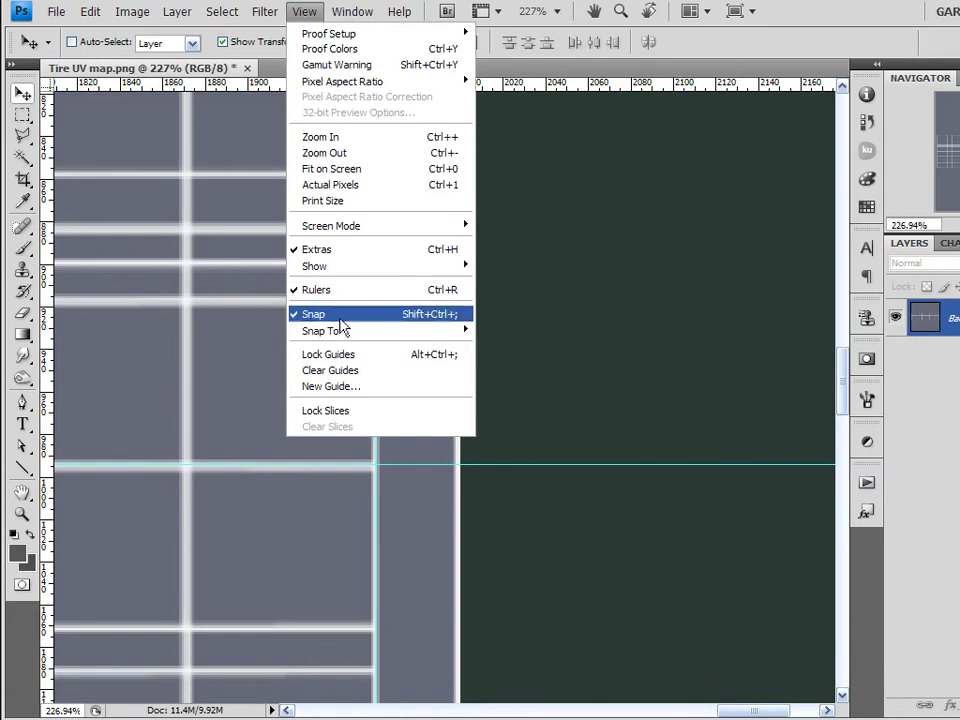
mouse_move(372, 227)
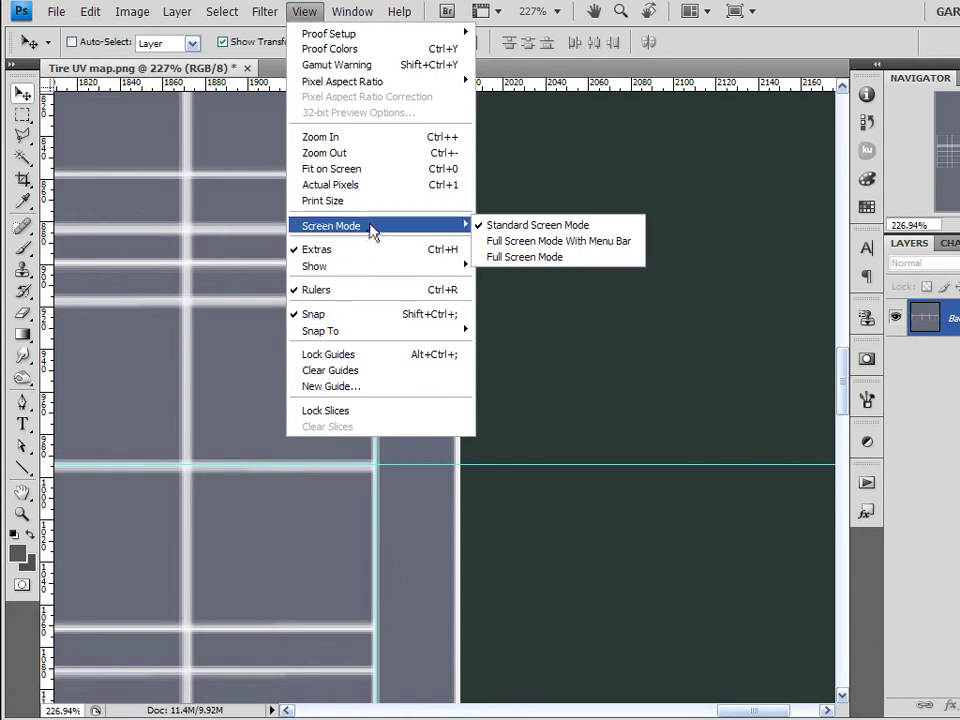
mouse_move(377, 338)
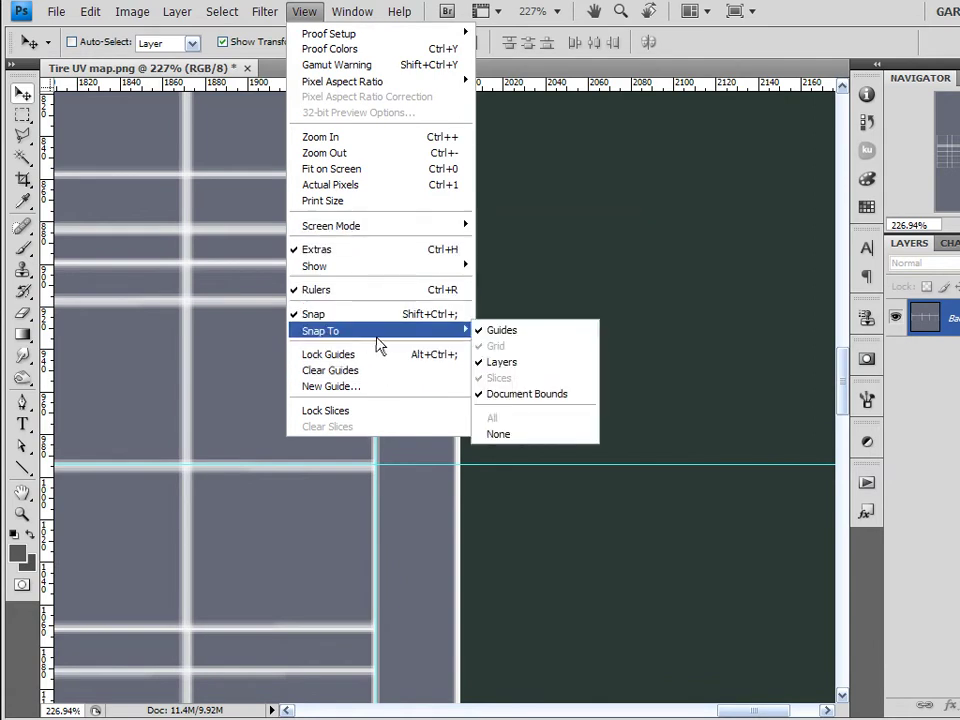
mouse_move(350, 18)
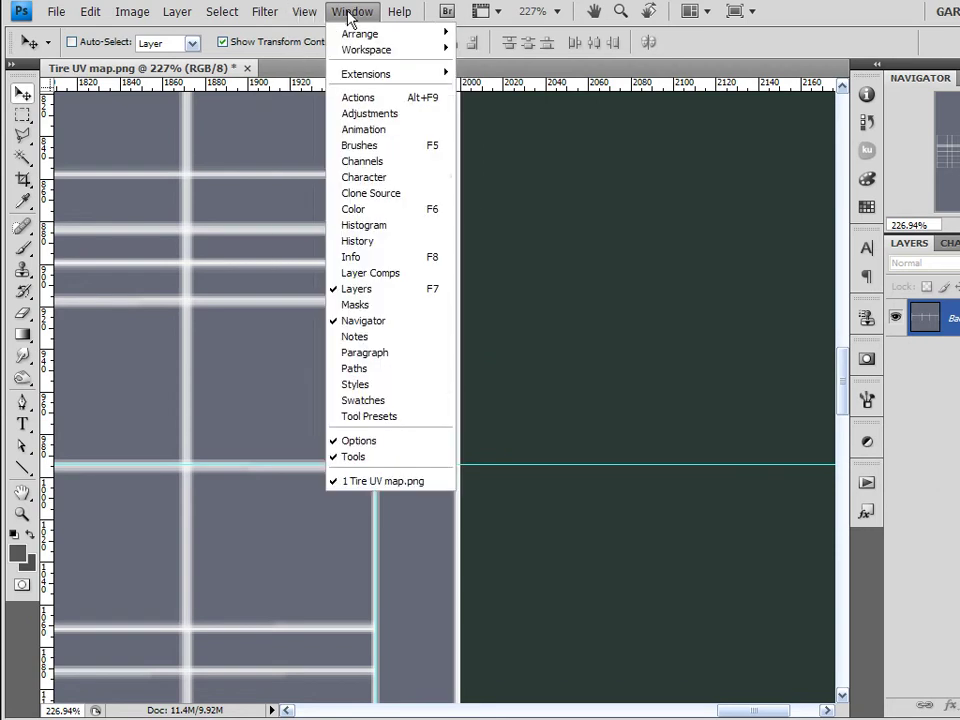
click(268, 124)
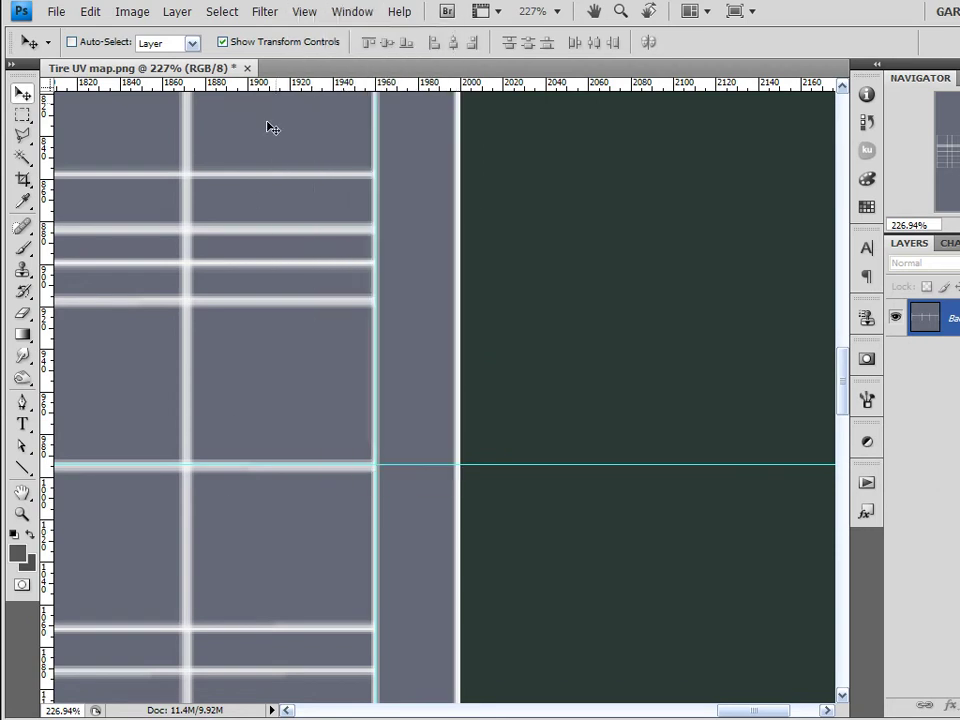
click(306, 12)
mouse_move(358, 268)
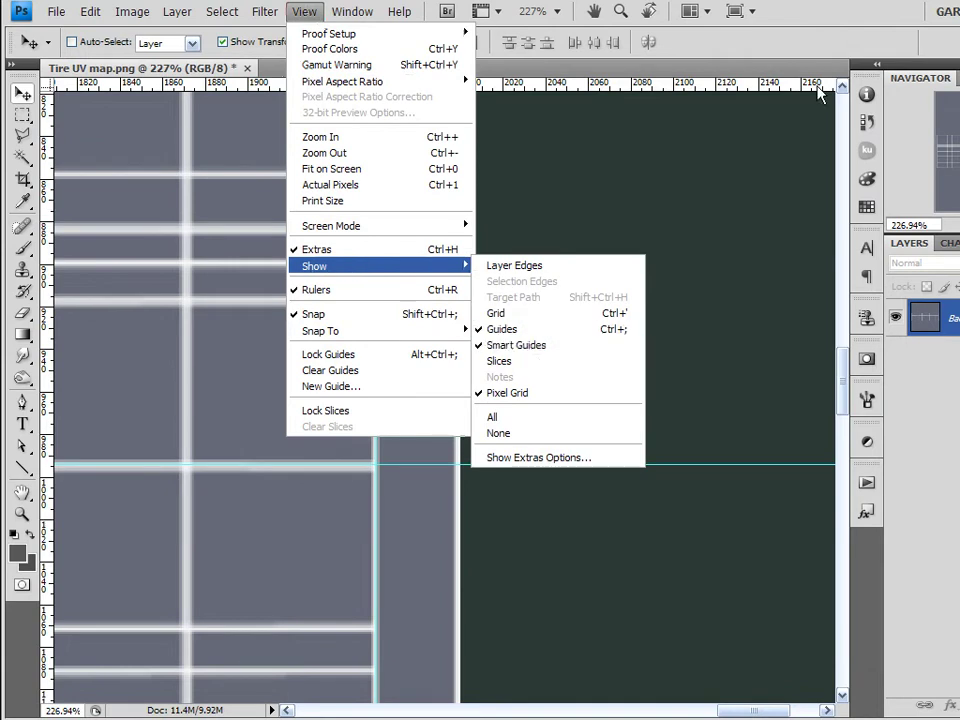
click(567, 292)
- Place a horizontal guide on the first UV grid line above the middle line and fine-tune it to the line's centre
scroll(448, 335, down, 5)
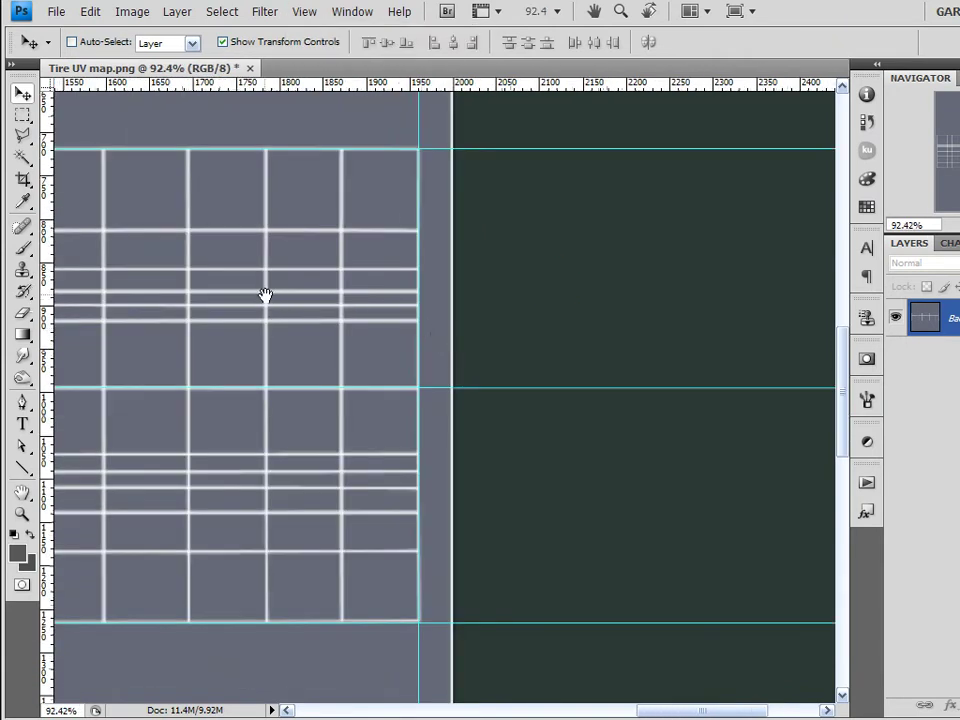
drag(265, 295, 688, 293)
scroll(405, 321, up, 2)
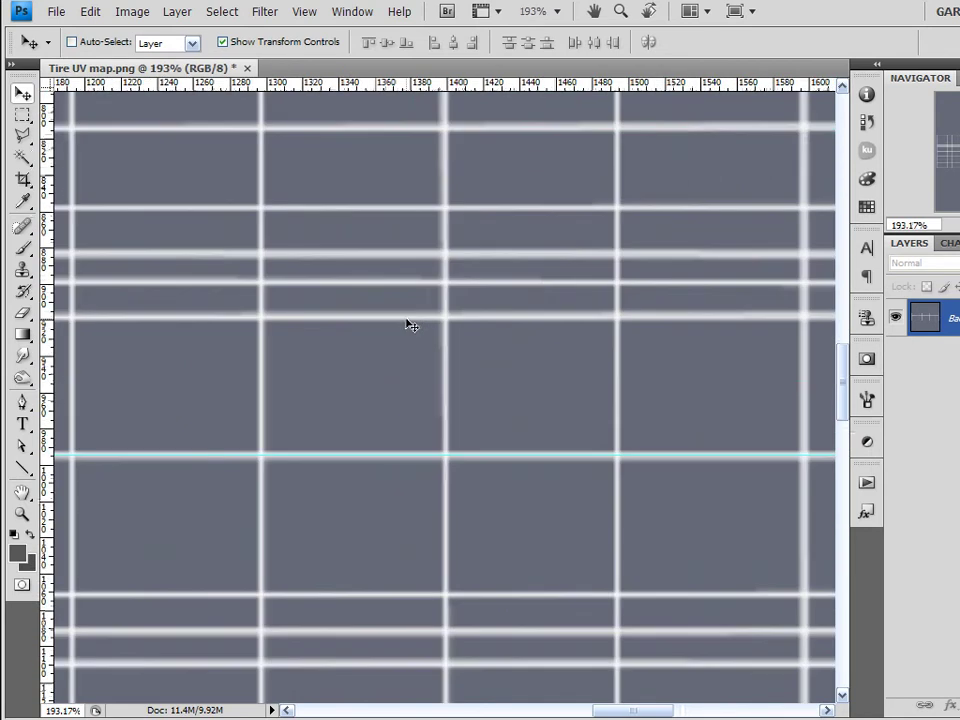
drag(431, 326, 347, 274)
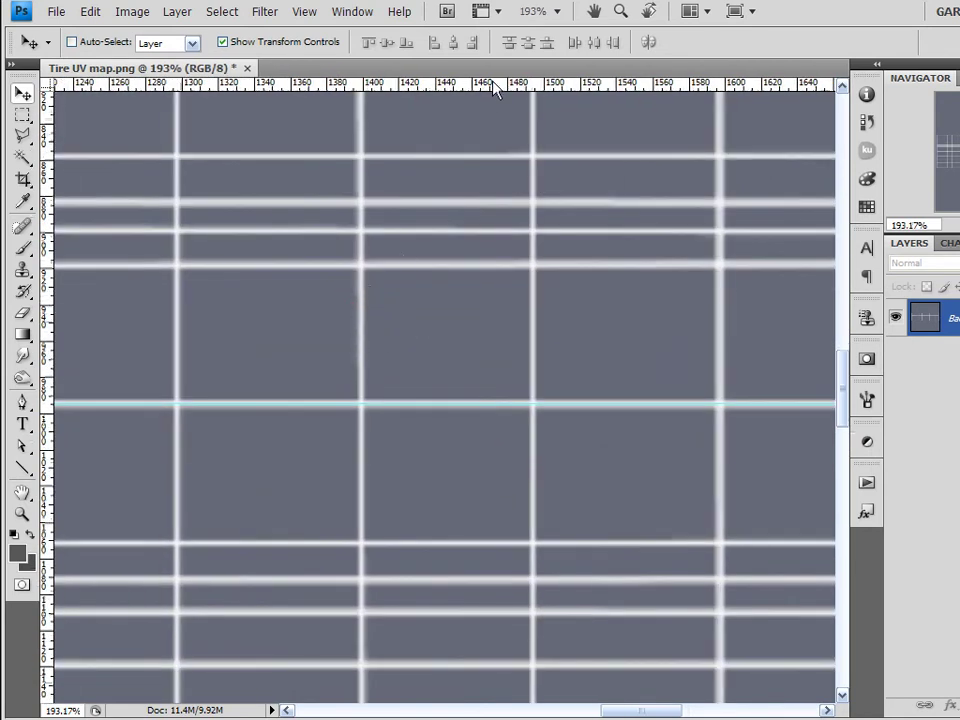
drag(492, 86, 489, 266)
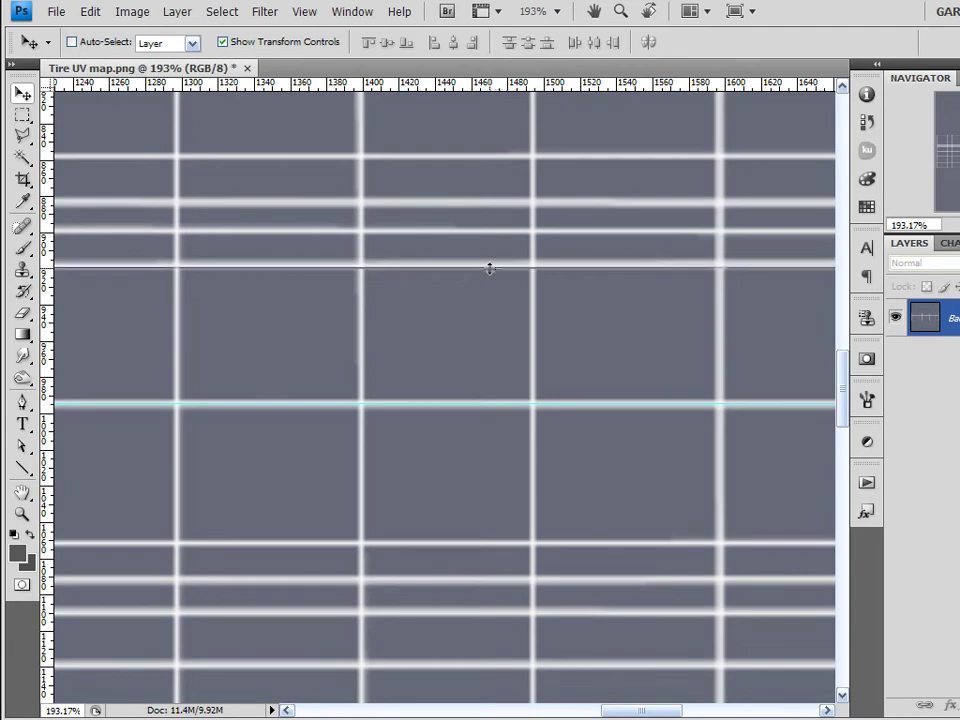
scroll(429, 268, up, 3)
scroll(429, 268, up, 4)
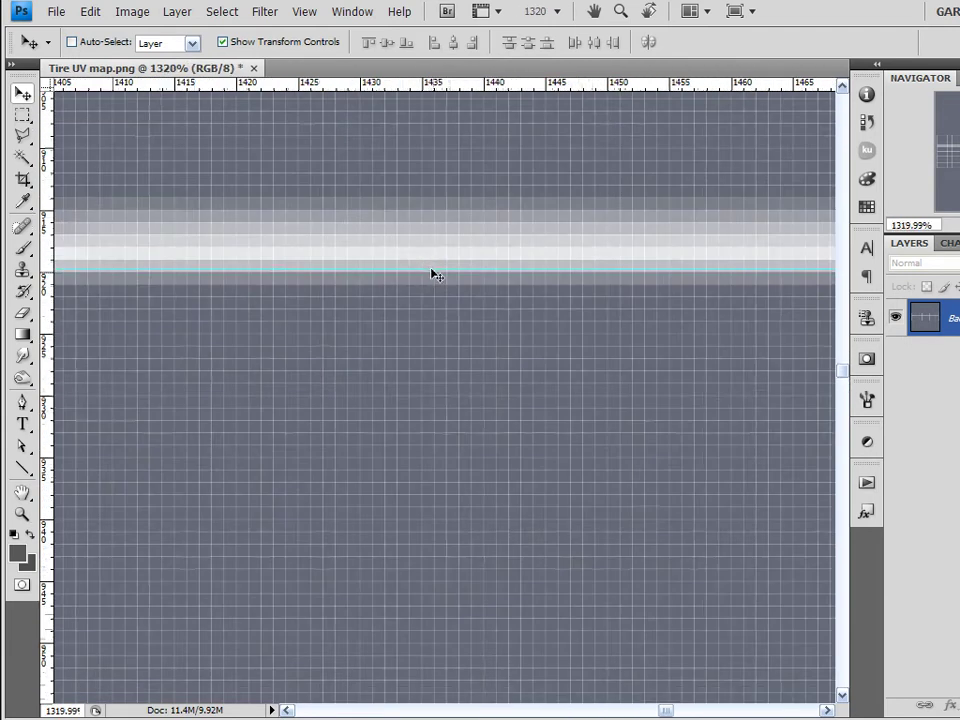
drag(433, 268, 456, 91)
scroll(470, 420, up, 3)
- Place a horizontal guide on the first UV grid line below the middle line
scroll(479, 321, down, 5)
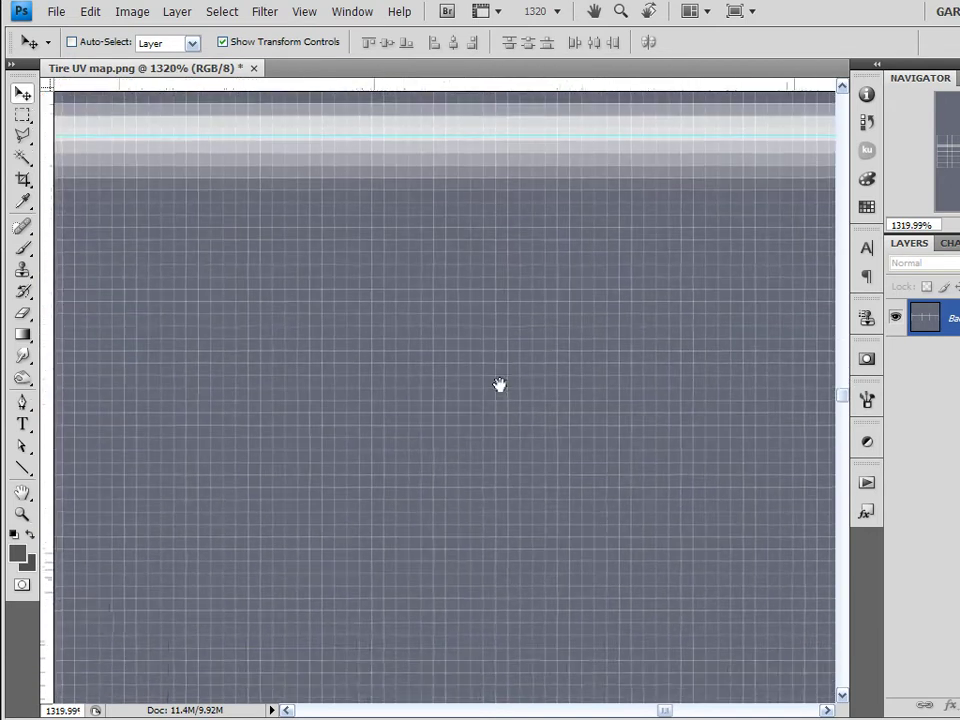
scroll(506, 373, down, 5)
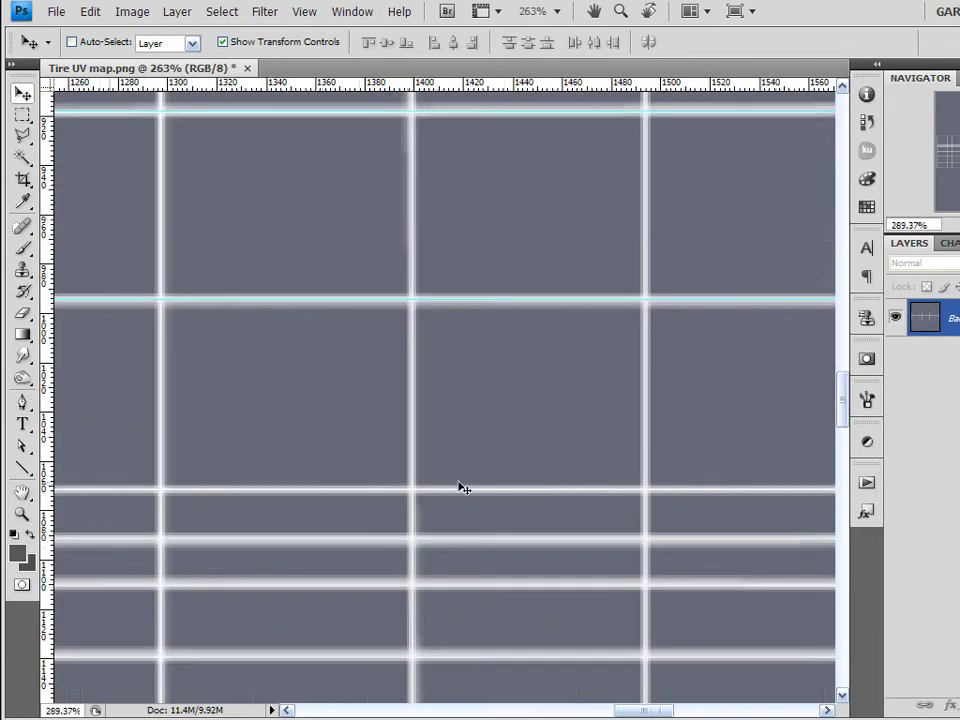
scroll(467, 521, up, 4)
drag(479, 91, 478, 497)
key(ctrl+0)
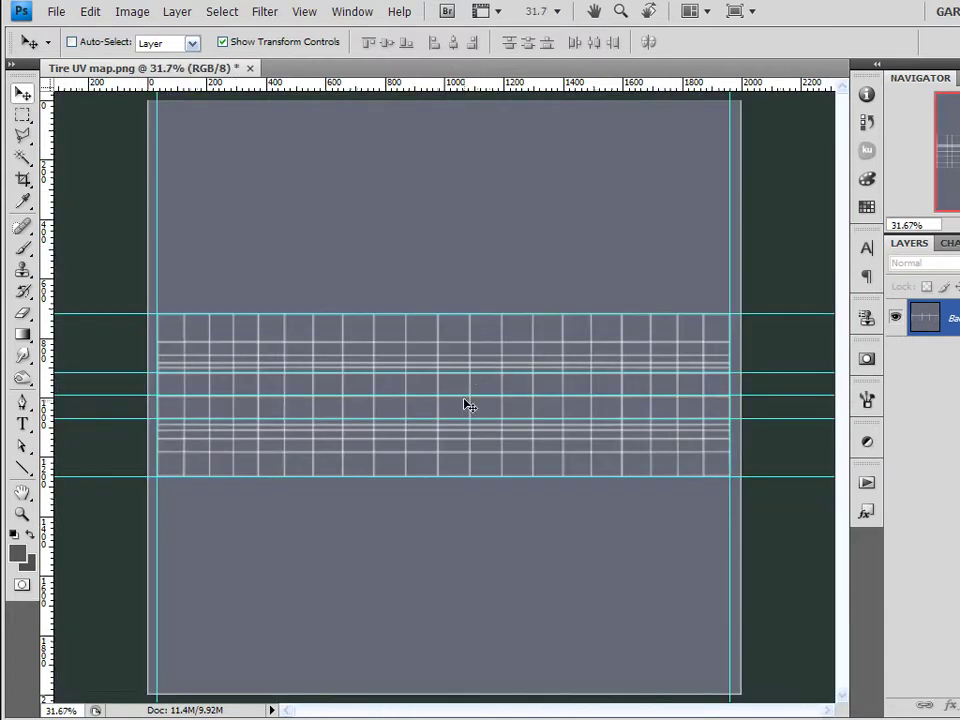
scroll(326, 418, up, 1)
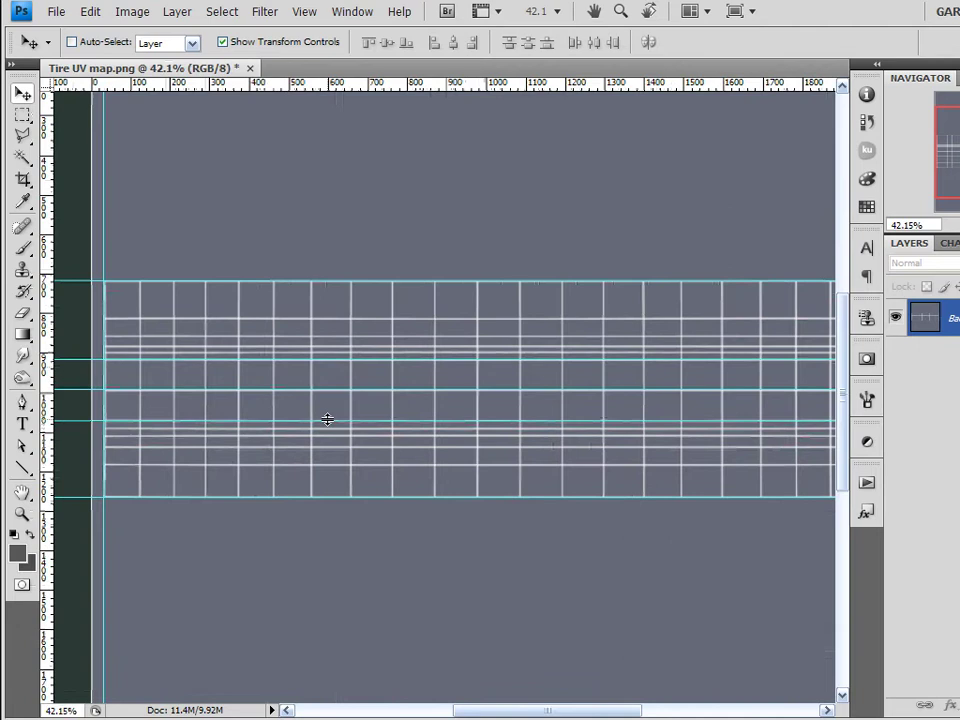
drag(469, 407, 420, 391)
scroll(422, 399, down, 1)
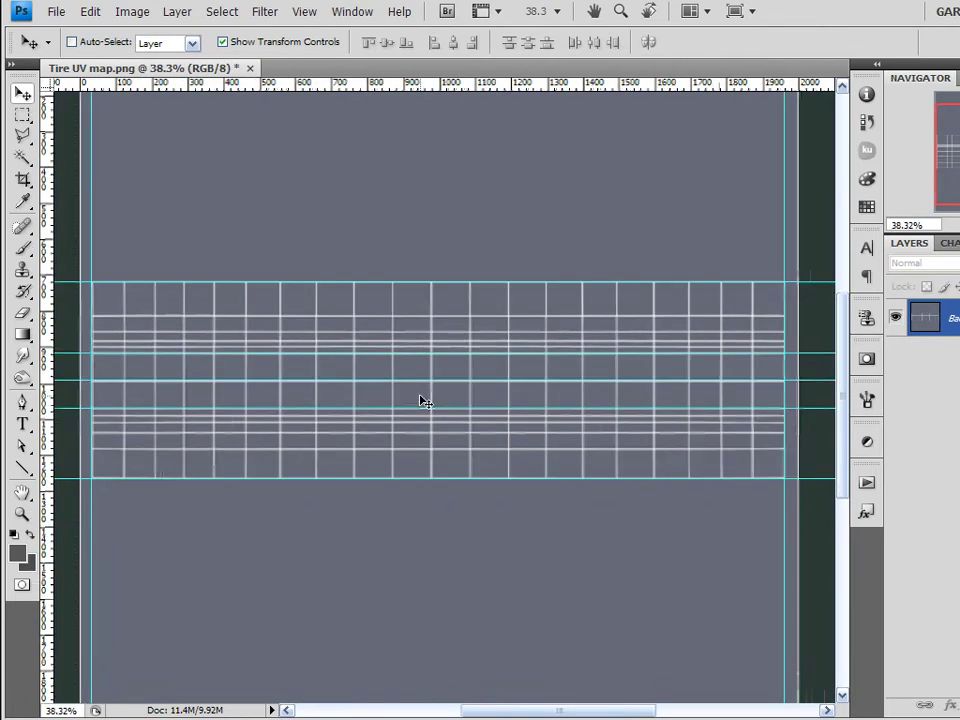
- Hide the rulers and create a new empty layer above the UV map background
key(ctrl+r)
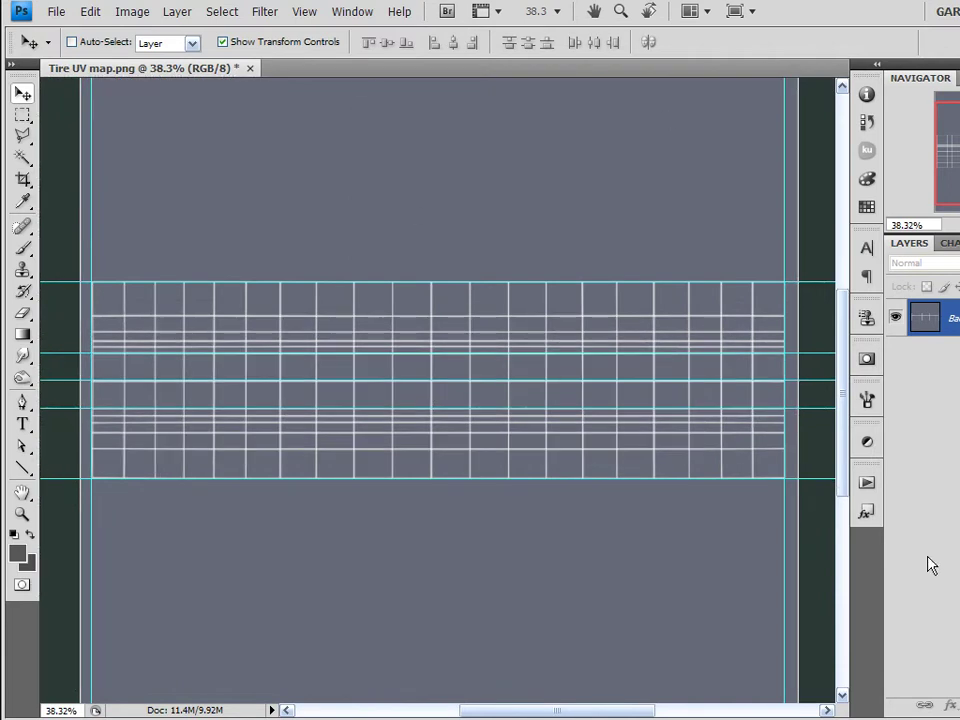
key(ctrl+shift+alt+n)
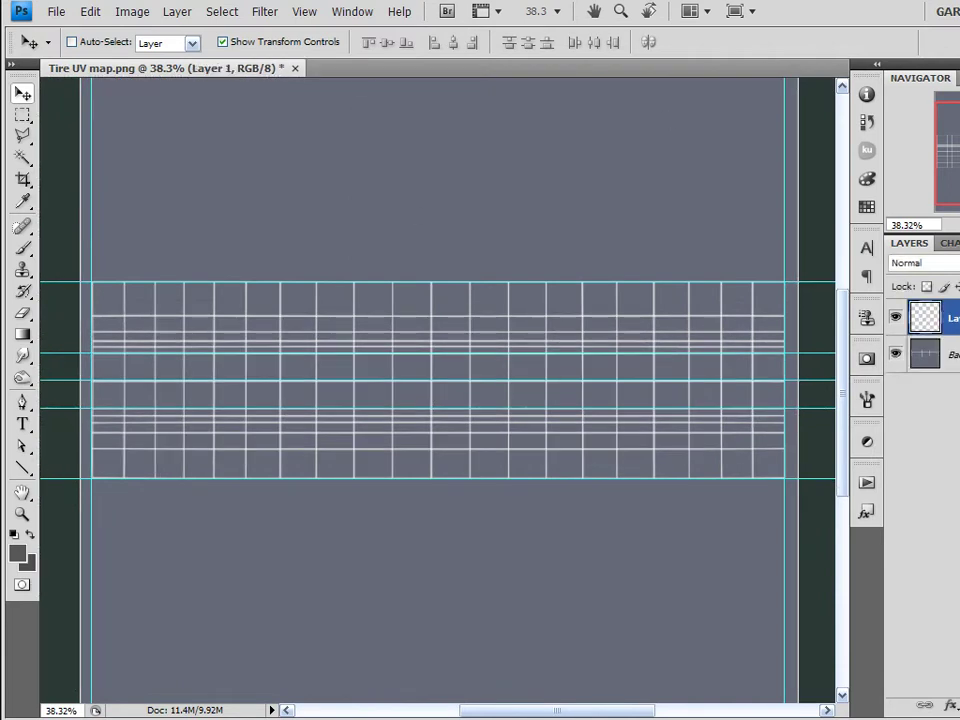
scroll(417, 393, up, 1)
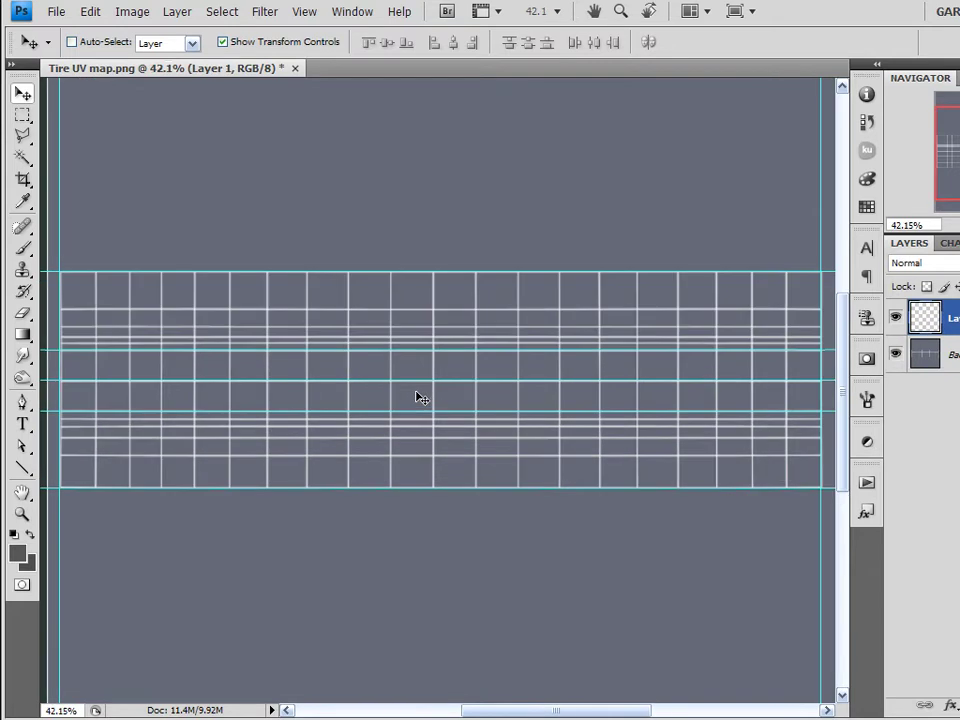
- Reset the colours to default, set a dark grey foreground colour for the Brush, and undo the test stroke above the grid
click(27, 252)
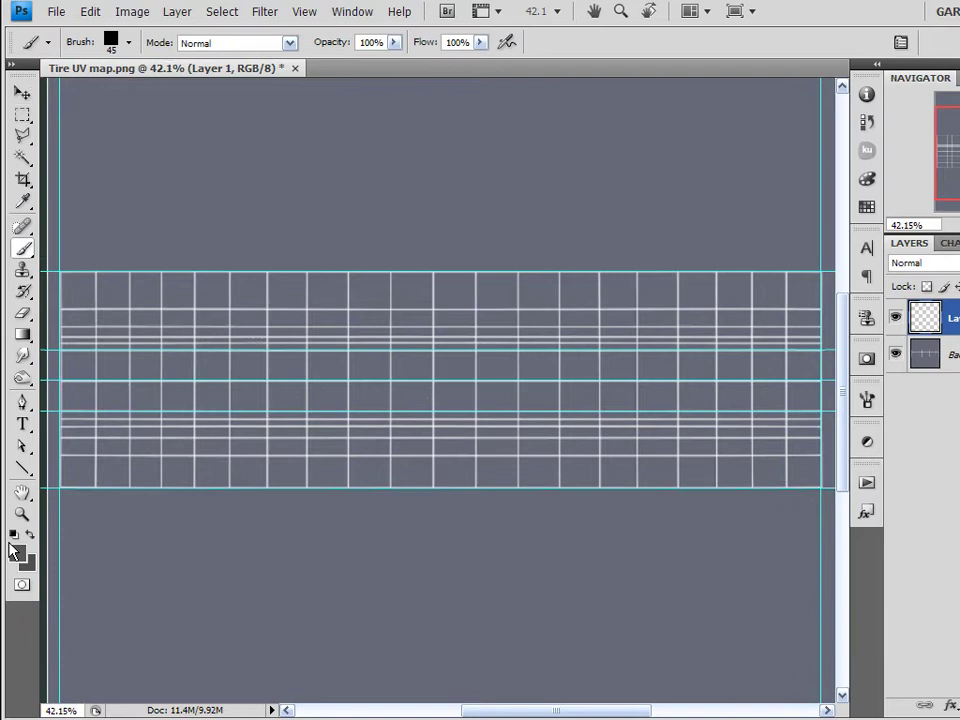
click(12, 534)
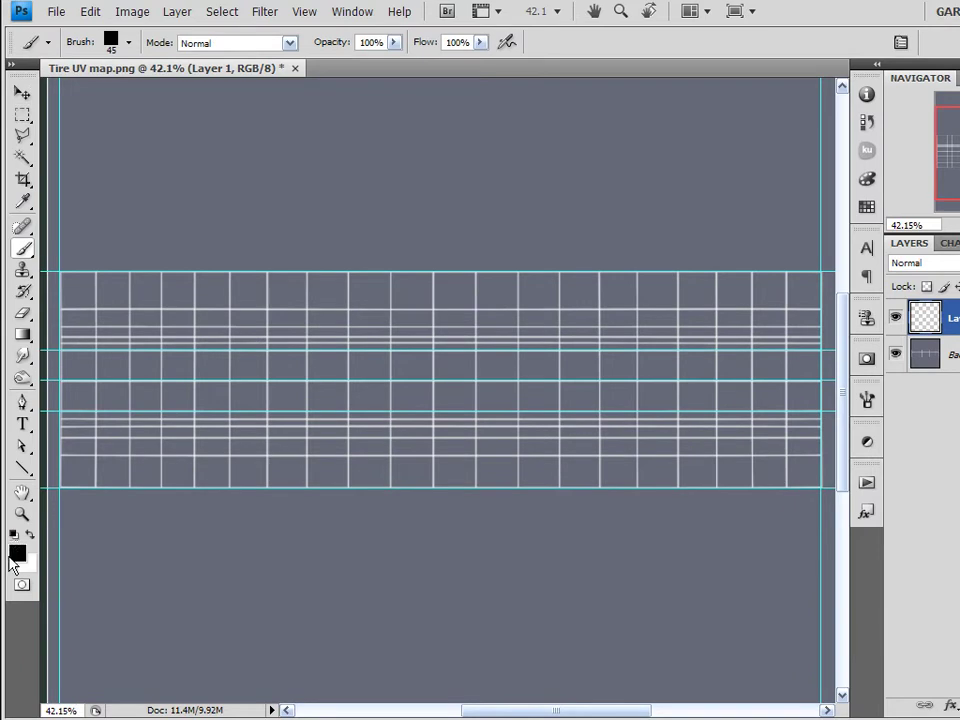
click(17, 556)
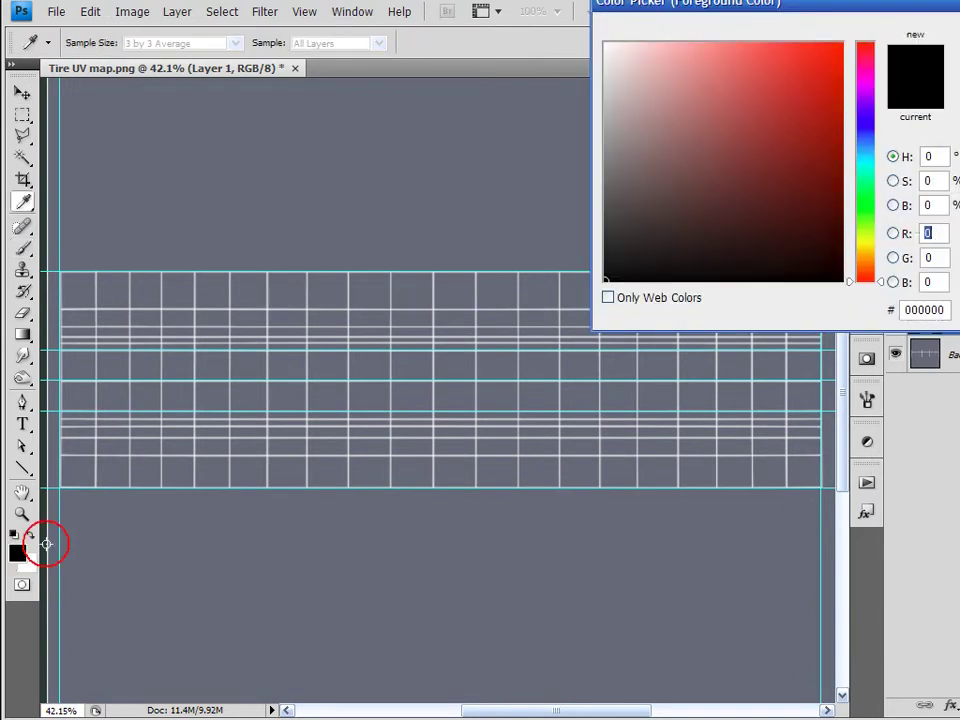
mouse_move(596, 221)
mouse_down()
mouse_move(296, 221)
mouse_move(470, 190)
mouse_up()
key(Return)
key(b)
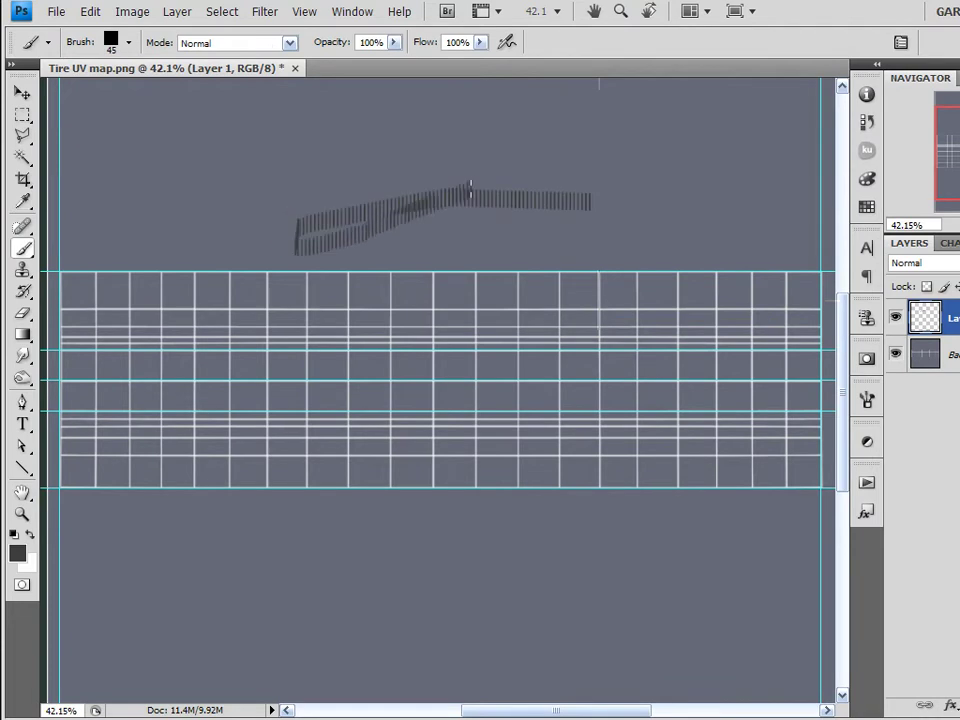
key(ctrl+z)
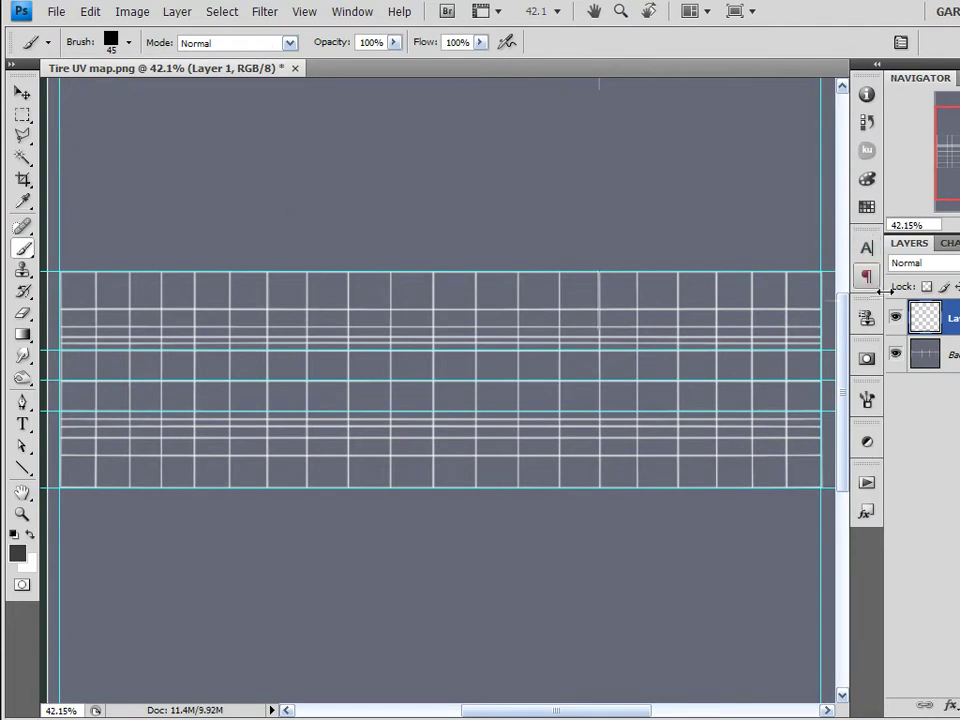
- Replace the current brush presets with the Square Brushes set
click(869, 400)
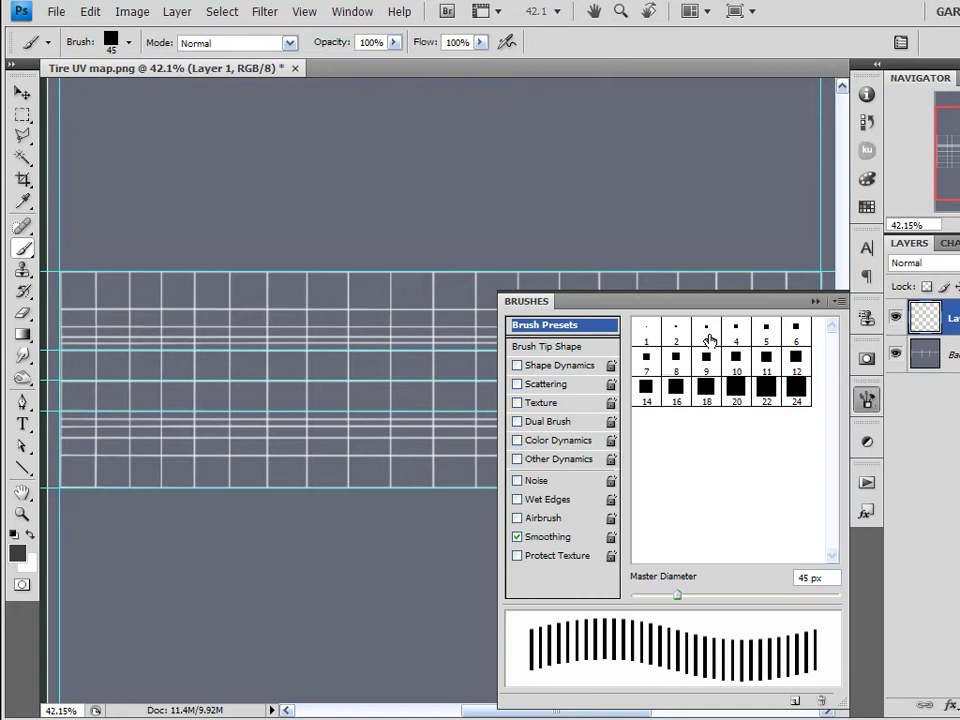
drag(785, 308, 615, 169)
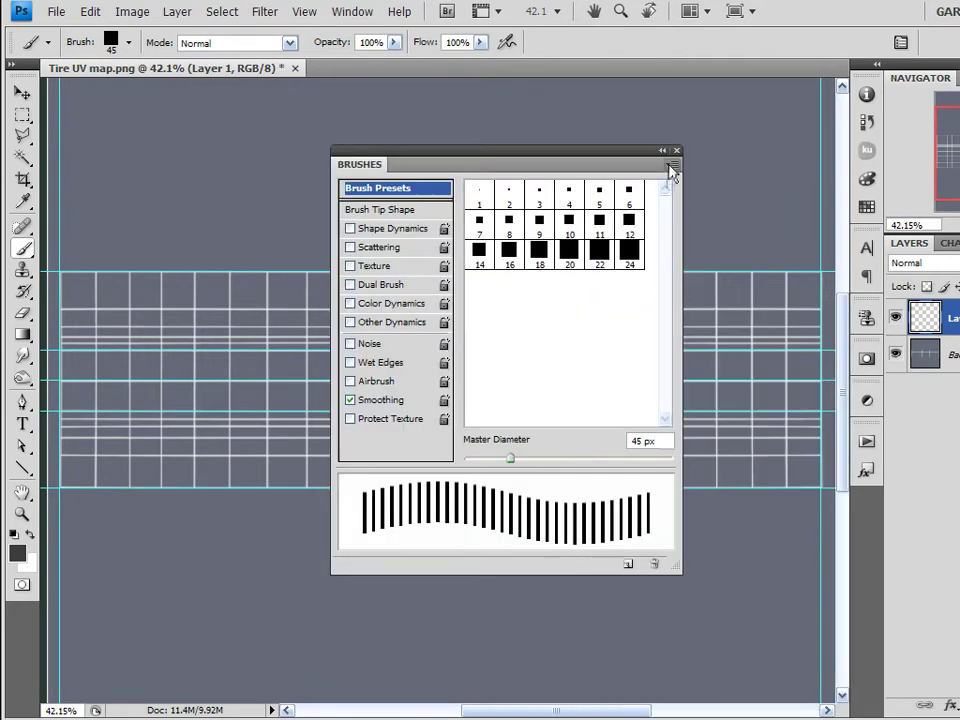
click(670, 165)
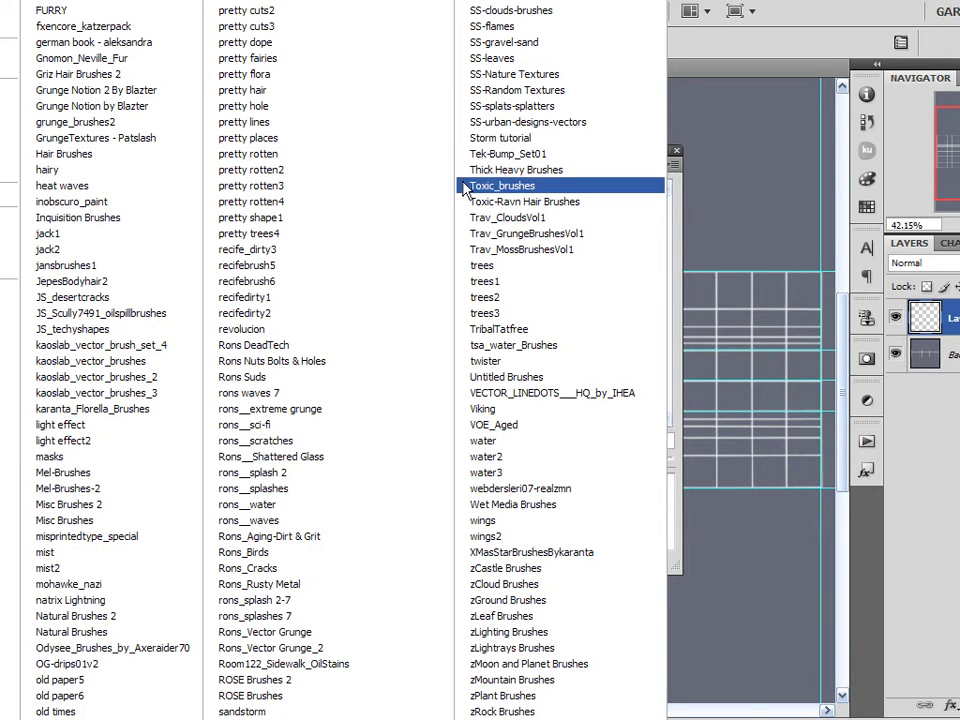
click(866, 311)
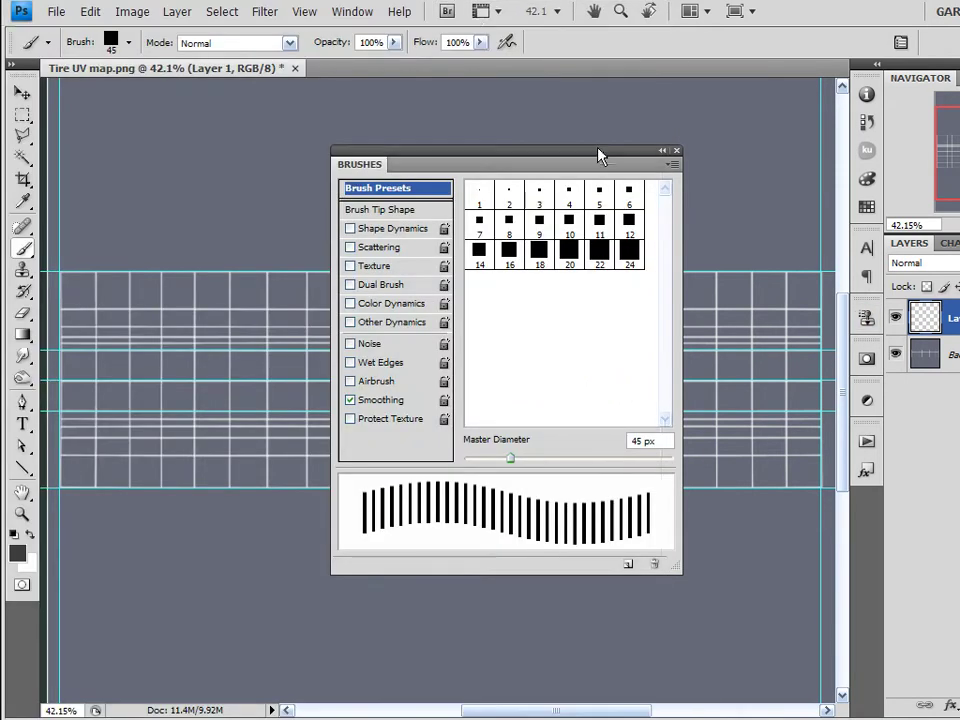
drag(600, 155, 615, 377)
click(689, 388)
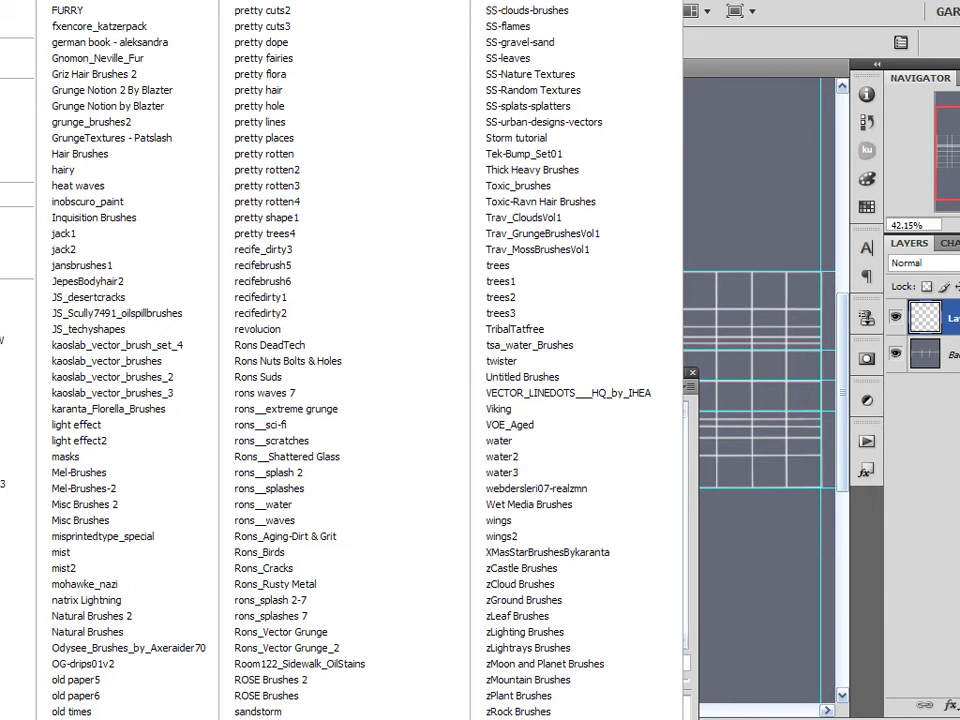
key(Return)
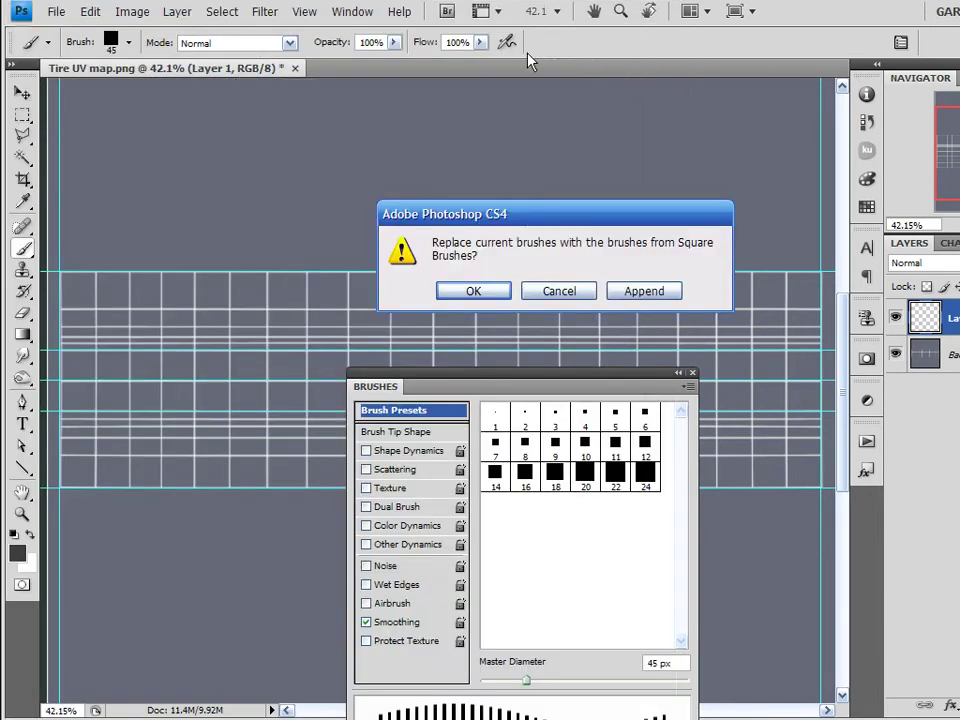
click(475, 289)
- Dock the floating brush palette back among the collapsed palettes and choose the 24 px square brush preset
click(557, 371)
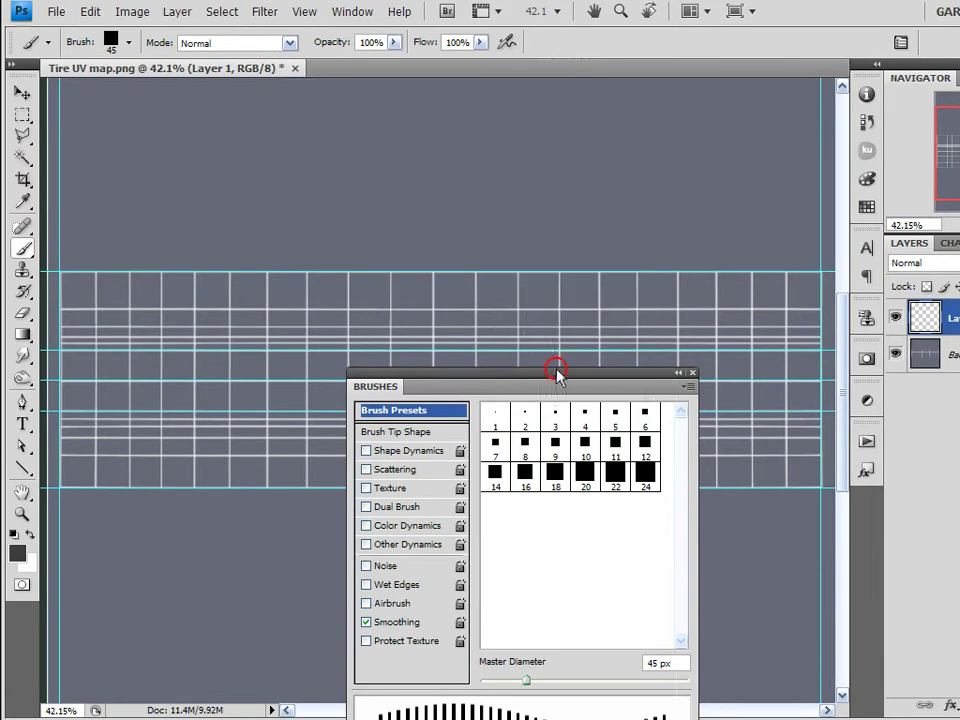
key(F5)
click(690, 181)
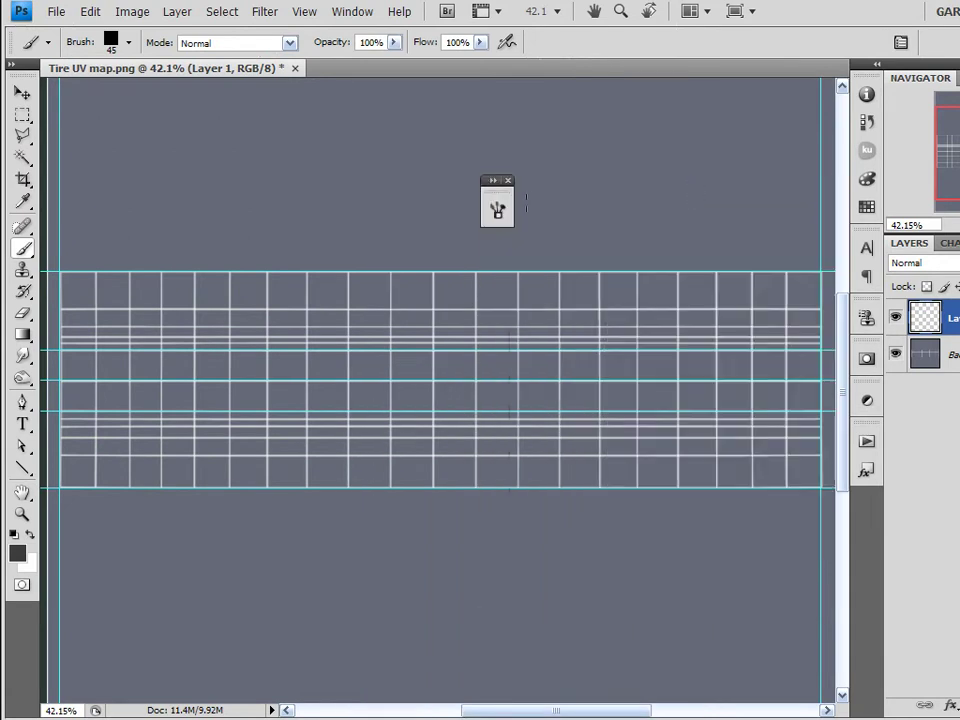
click(497, 207)
key(F5)
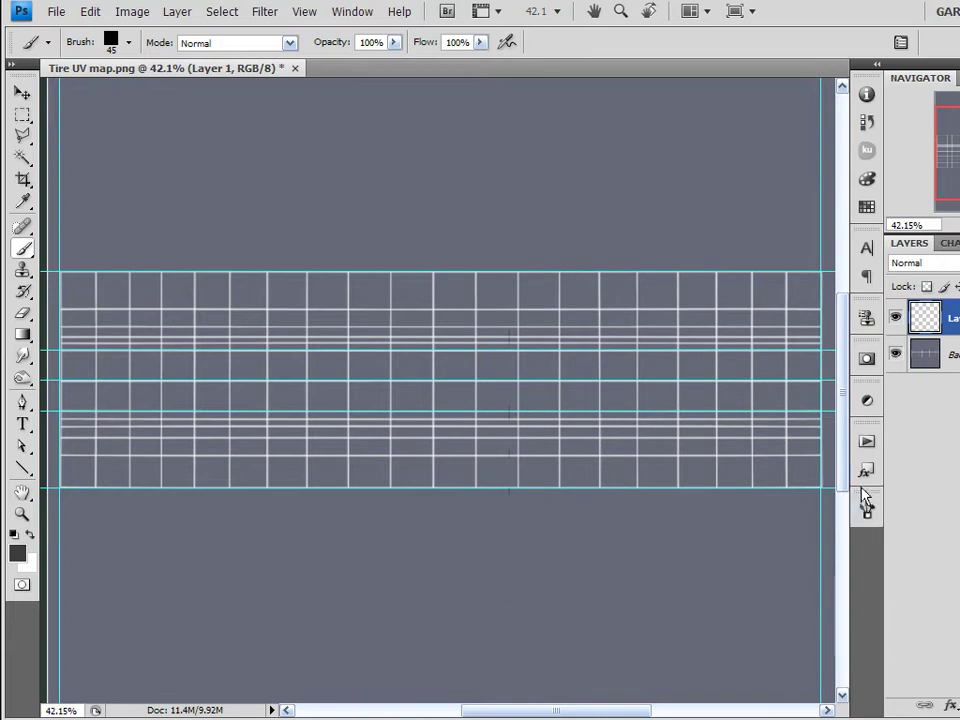
click(866, 505)
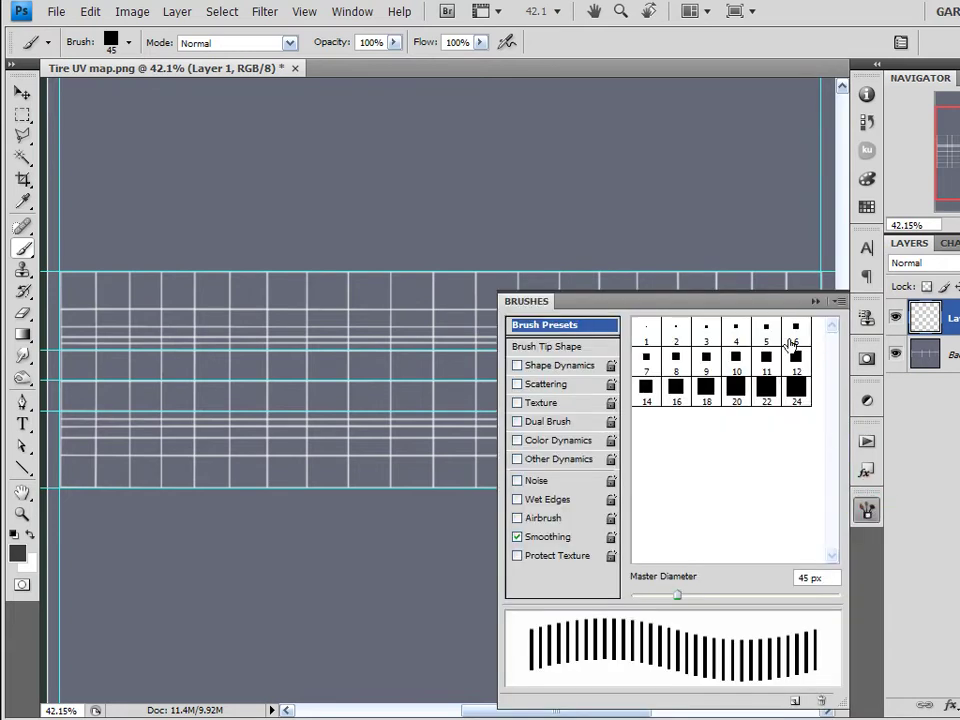
click(796, 390)
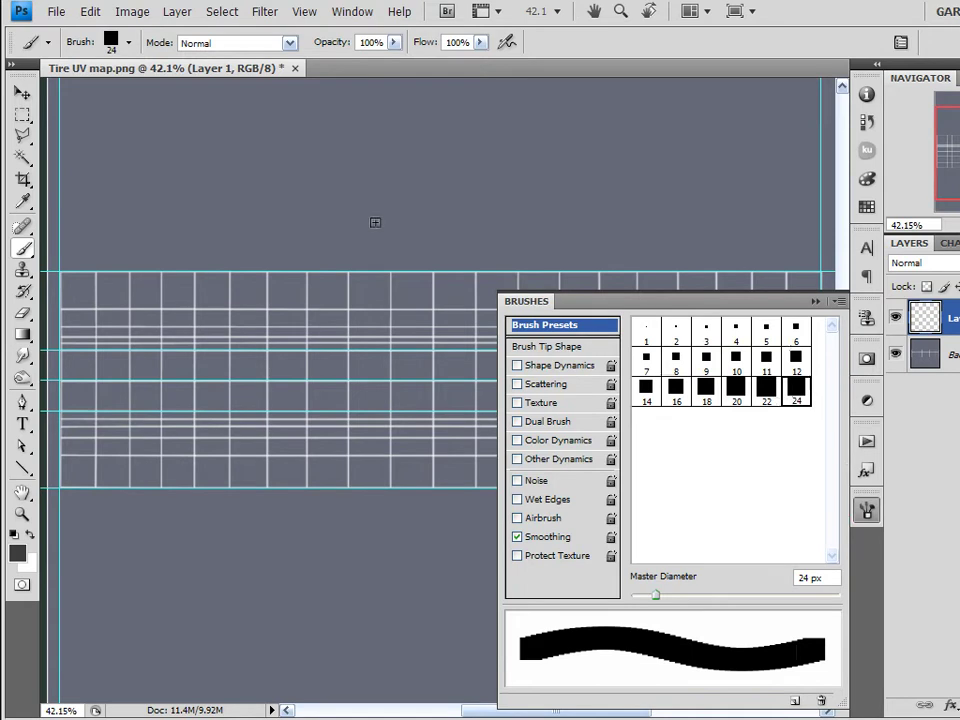
- Enlarge the square brush to 200 px, paint a test stroke over the grid, and undo it
key(bracketright)
key(bracketright)
key(bracketright)
key(bracketright)
key(bracketright)
key(bracketright)
key(bracketright)
key(bracketright)
key(bracketright)
key(bracketright)
key(bracketright)
key(bracketright)
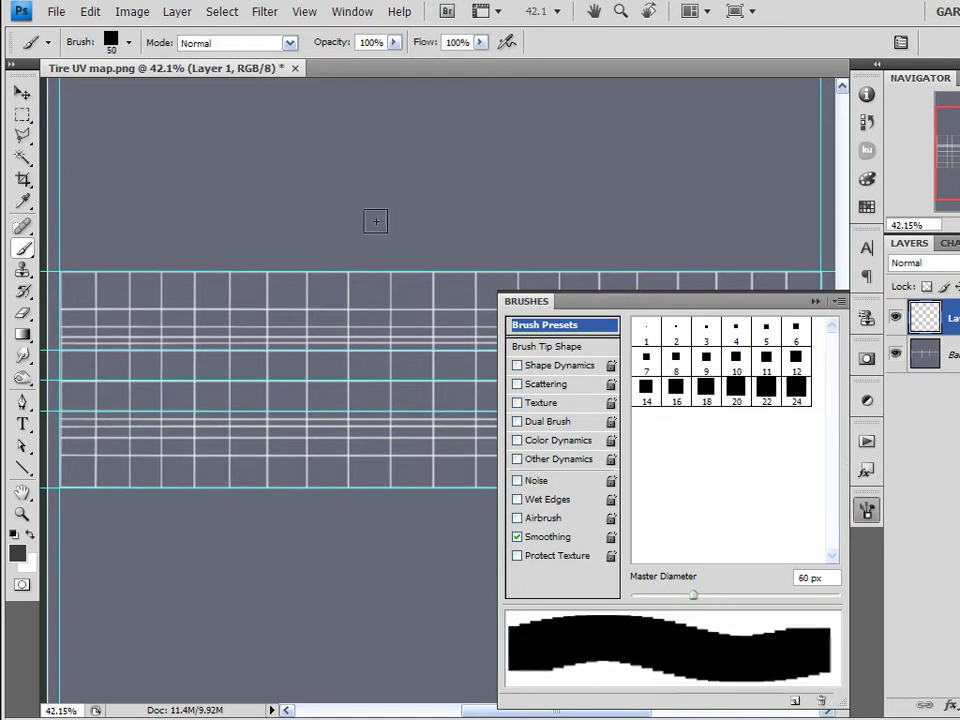
mouse_move(529, 204)
mouse_down()
mouse_move(411, 164)
mouse_move(321, 294)
mouse_move(352, 213)
mouse_move(301, 309)
mouse_move(212, 275)
mouse_move(315, 248)
mouse_move(304, 290)
mouse_up()
key(ctrl+z)
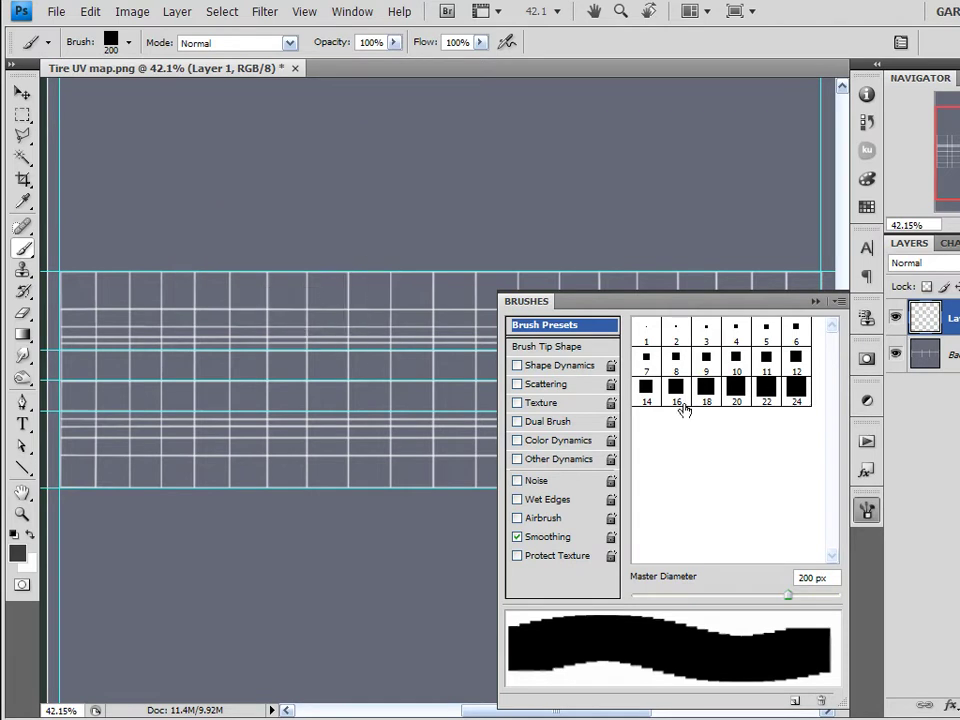
- Try 74% brush tip spacing and set it to 128%, undoing the test stroke painted over the grid for each
click(557, 347)
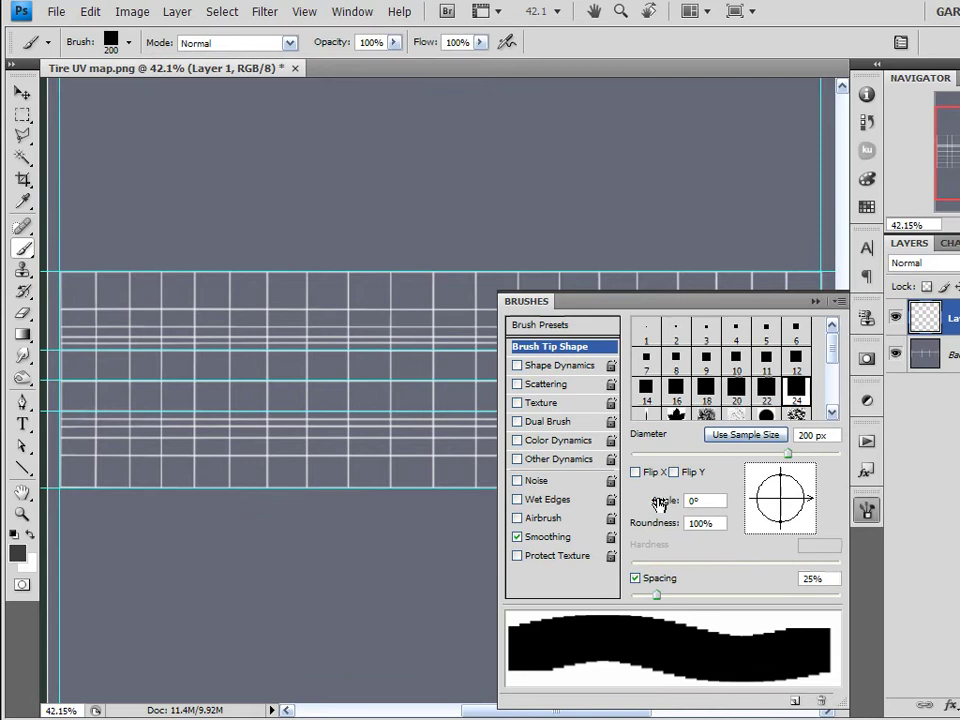
drag(656, 595, 707, 595)
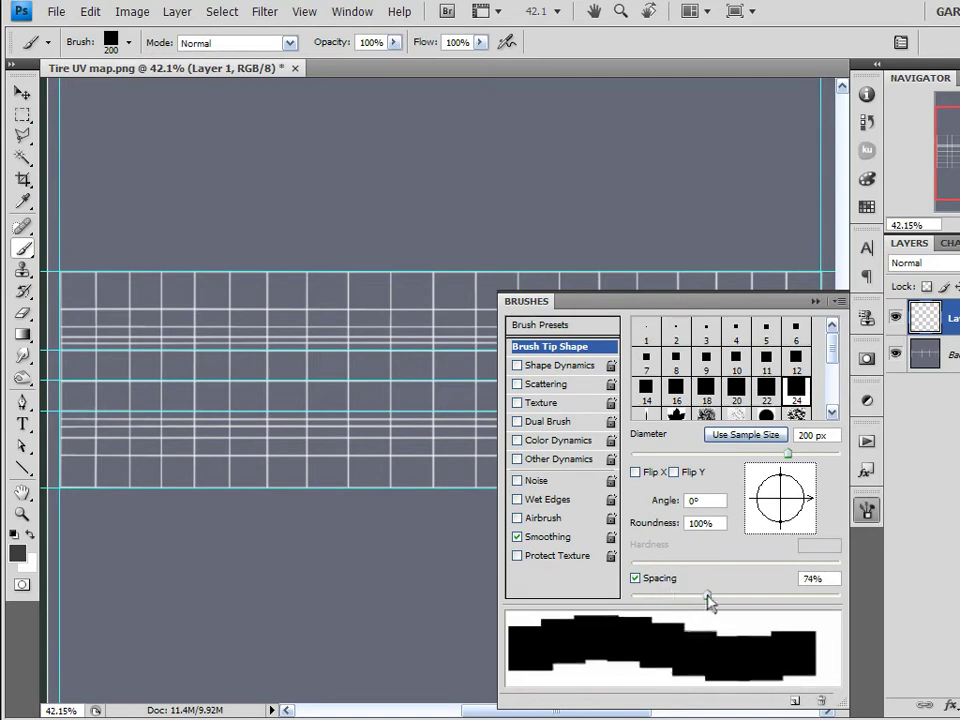
mouse_move(692, 240)
mouse_down()
mouse_move(359, 209)
mouse_move(287, 337)
mouse_up()
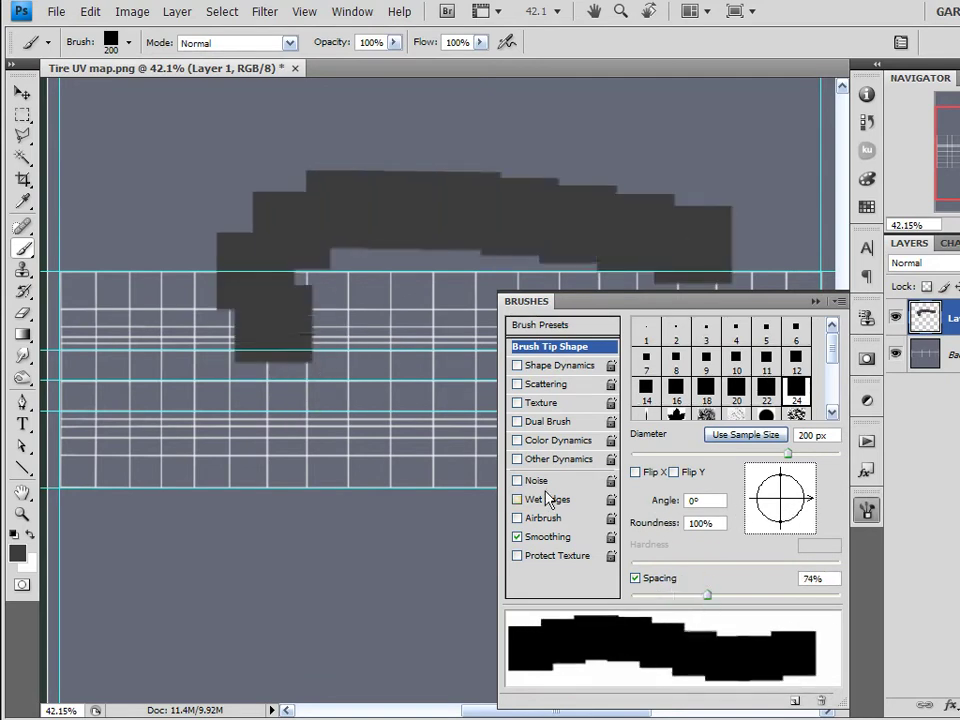
key(ctrl+z)
drag(709, 597, 752, 606)
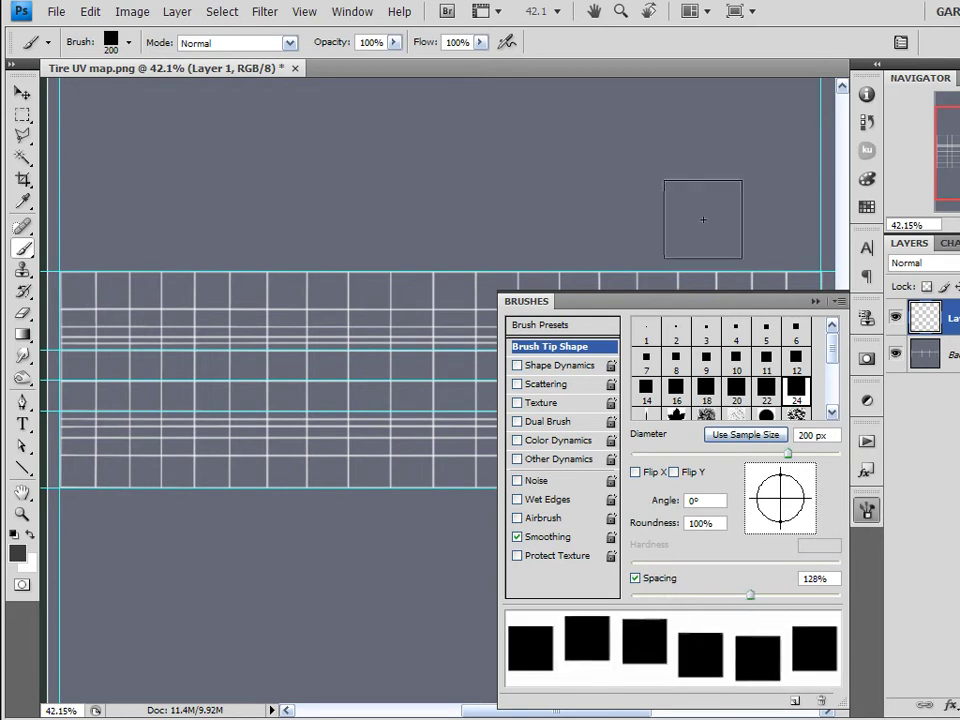
mouse_move(703, 205)
mouse_down()
mouse_move(343, 200)
mouse_move(155, 283)
mouse_move(338, 348)
mouse_up()
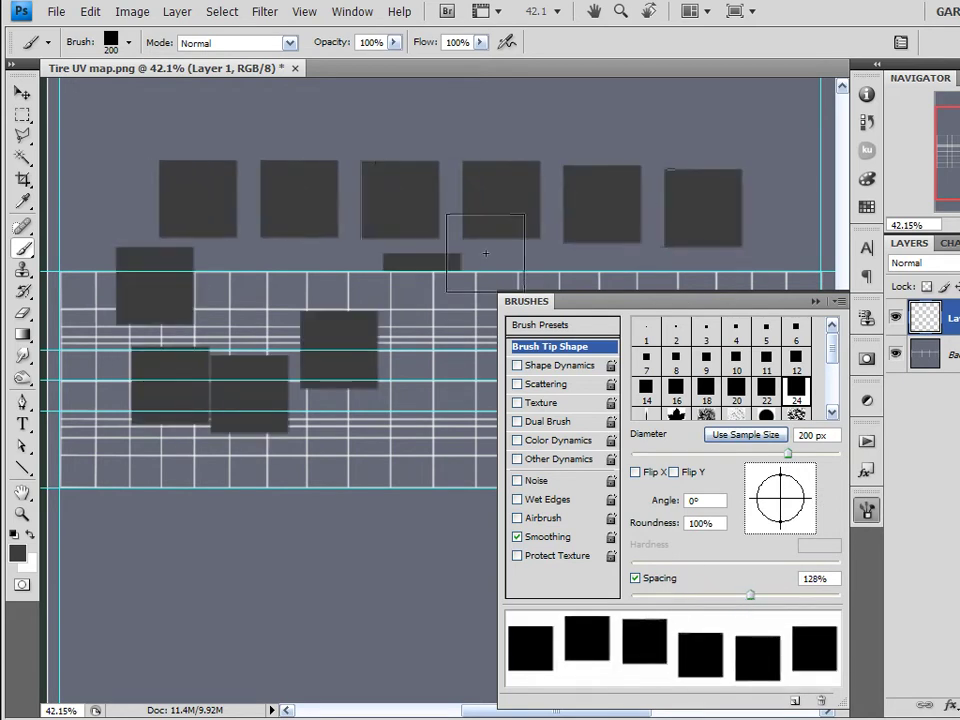
key(ctrl+z)
- Reduce the square brush to 30 px and undo a test stroke painted over the grid
key(bracketleft)
key(bracketleft)
key(bracketleft)
key(bracketleft)
key(bracketleft)
key(bracketleft)
key(bracketleft)
key(bracketleft)
key(bracketleft)
key(bracketleft)
key(bracketleft)
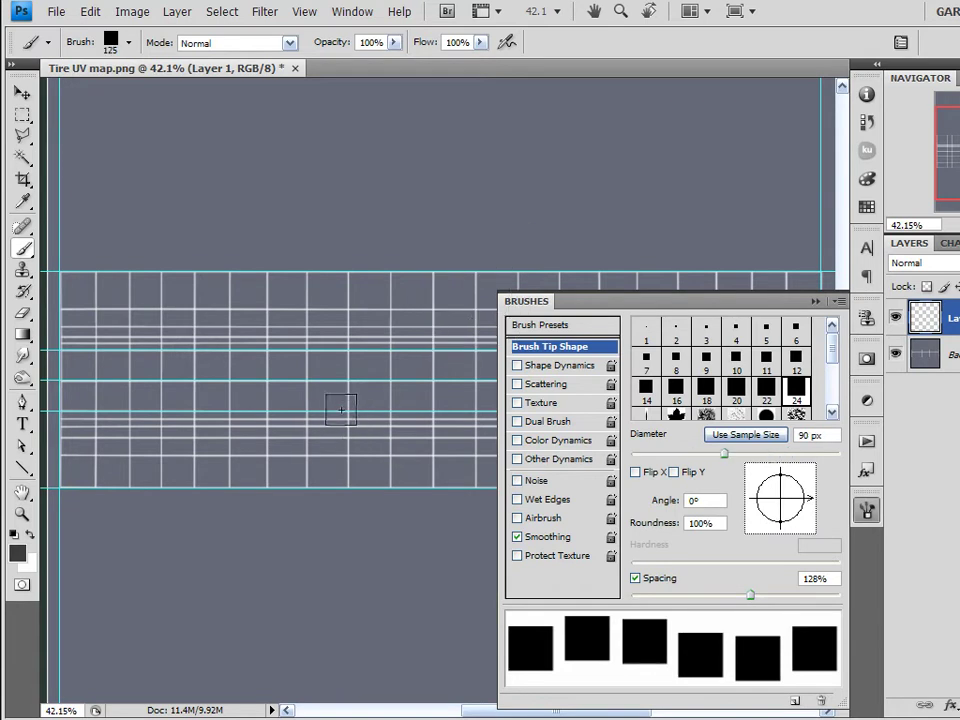
scroll(340, 394, up, 8)
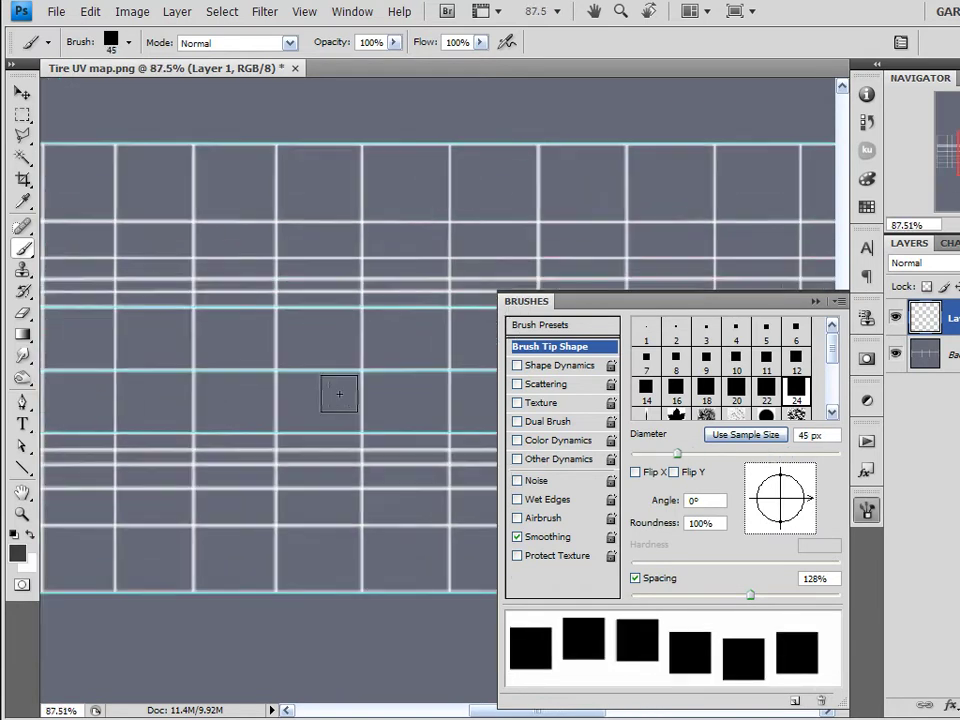
key(bracketleft)
key(bracketleft)
key(bracketleft)
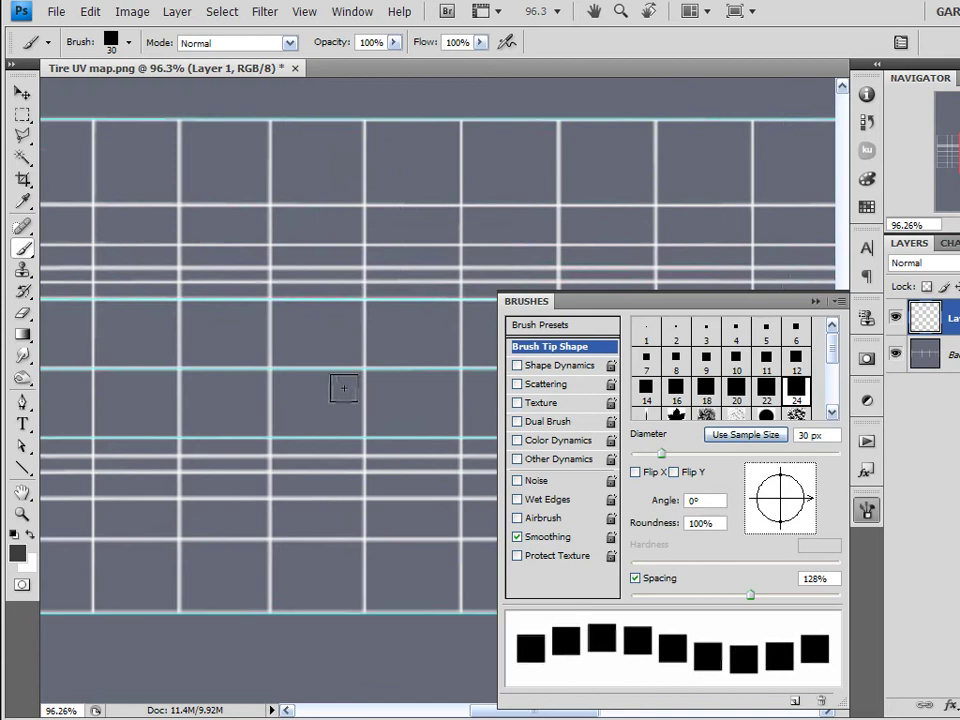
mouse_move(343, 388)
mouse_down()
mouse_move(133, 388)
mouse_move(166, 439)
mouse_move(482, 430)
mouse_move(96, 422)
mouse_move(444, 356)
mouse_move(66, 329)
mouse_move(170, 280)
mouse_move(340, 280)
mouse_up()
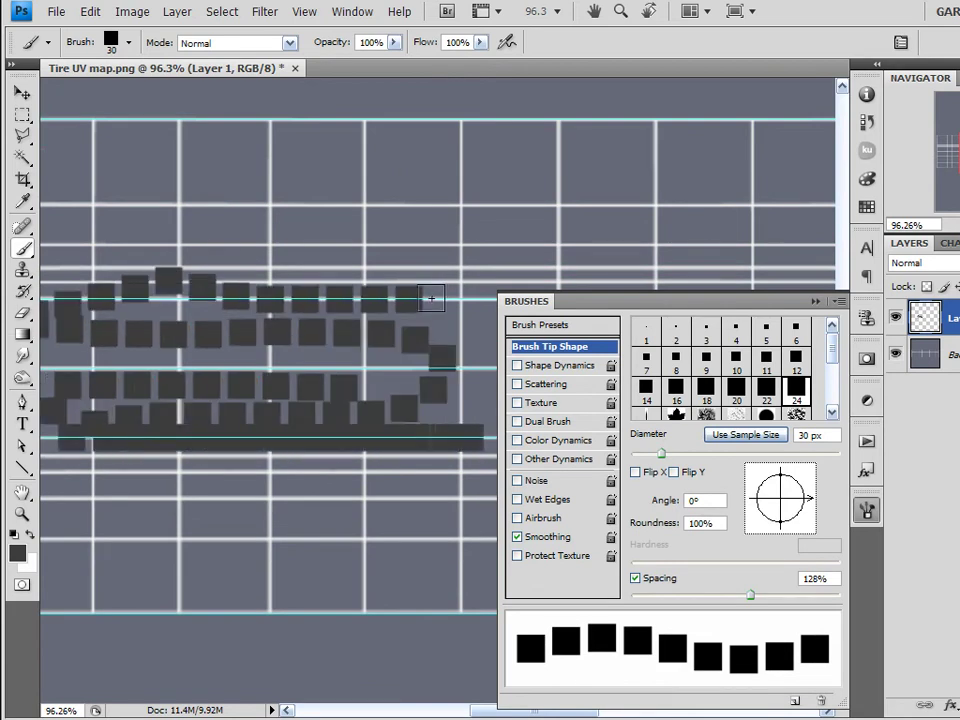
key(ctrl+z)
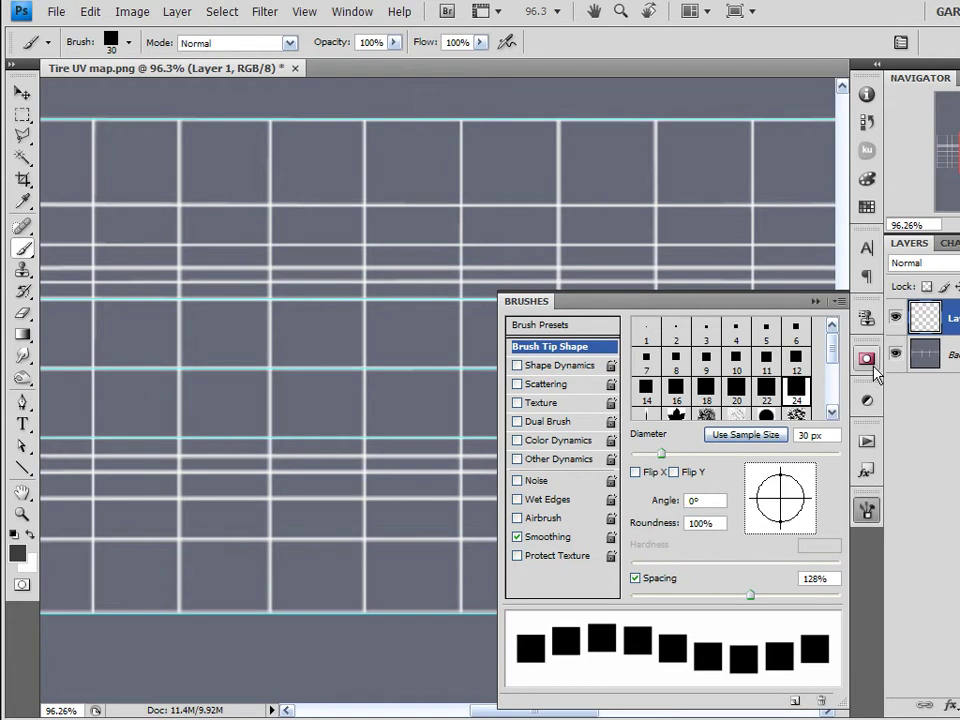
- Collapse the brush palette and paint one straight horizontal row of squares across the full canvas width through the grid's upper part
click(866, 512)
key(ctrl+0)
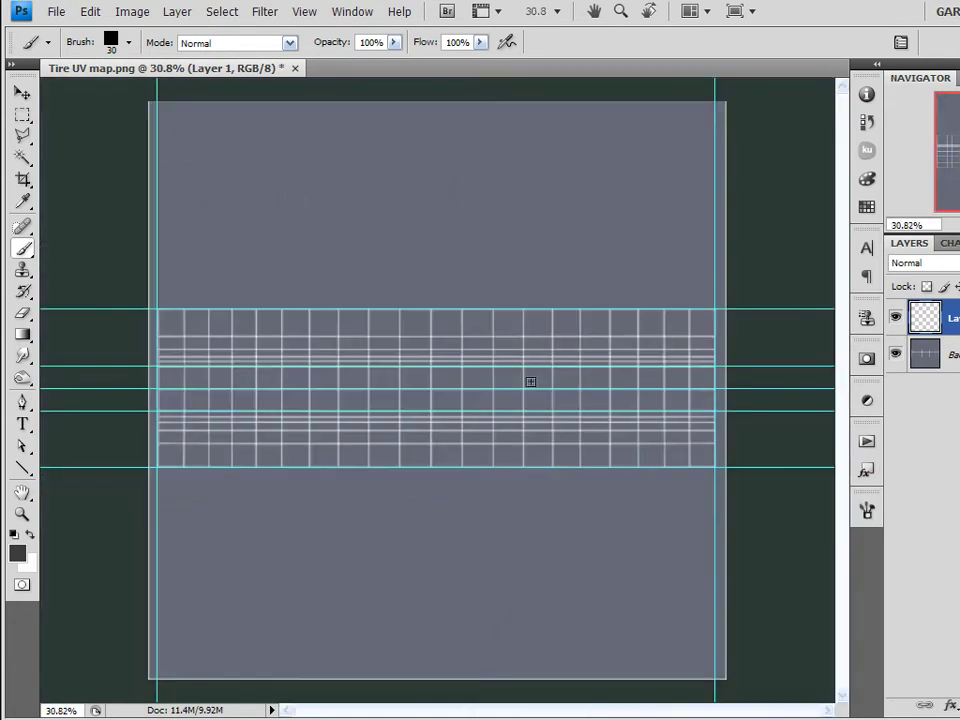
scroll(530, 382, up, 1)
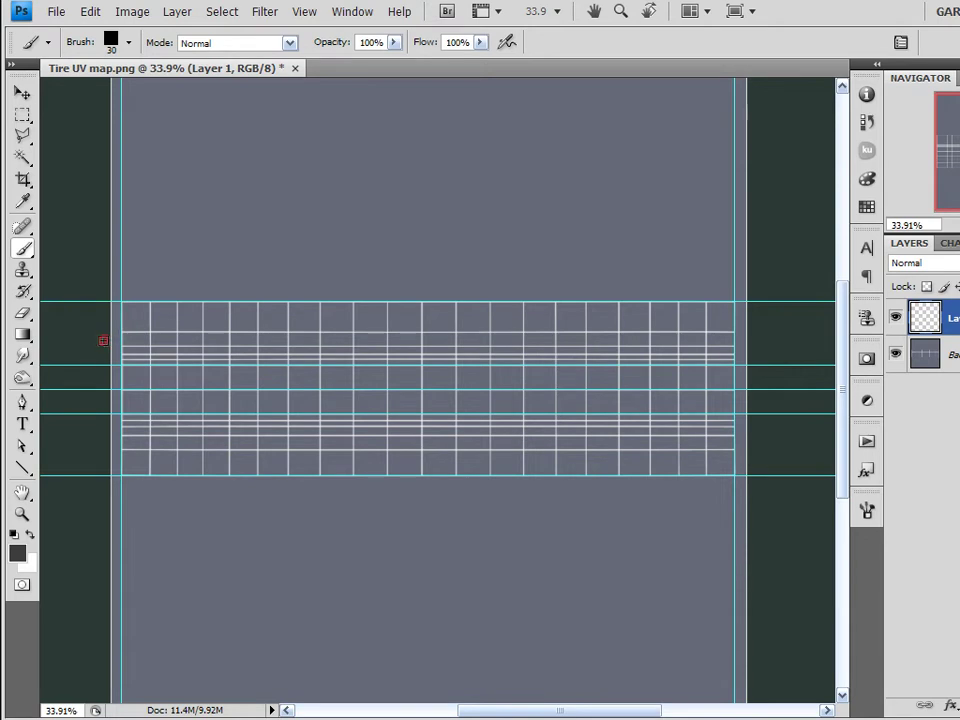
drag(104, 340, 819, 342)
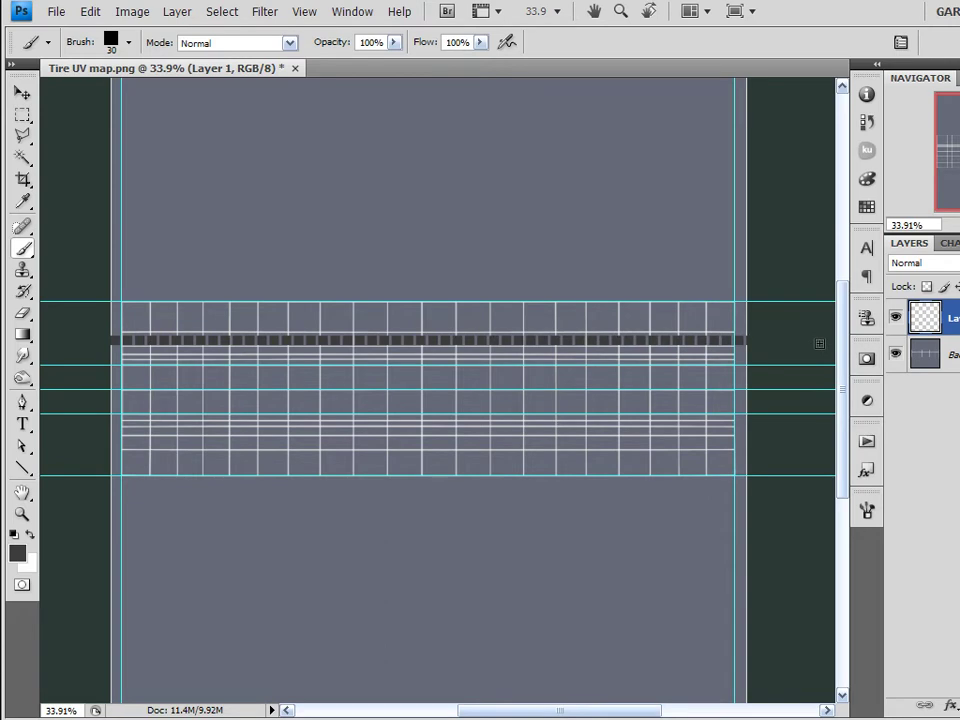
- Move the row of squares down until its lower edge snaps to the grid's centre guide
key(v)
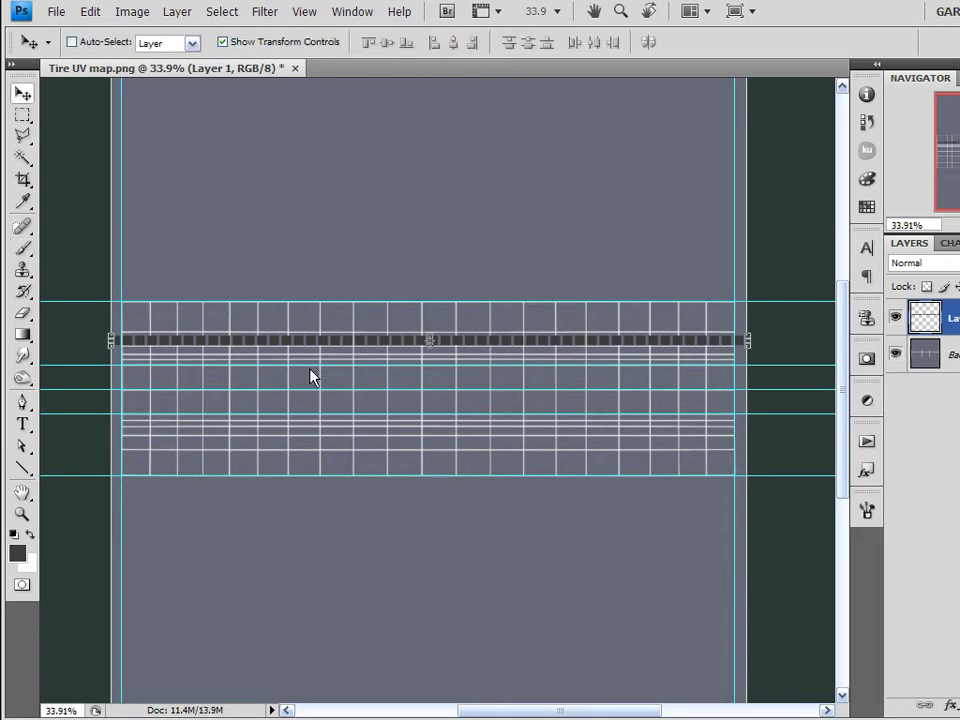
scroll(313, 377, up, 4)
drag(530, 296, 521, 423)
scroll(521, 439, up, 5)
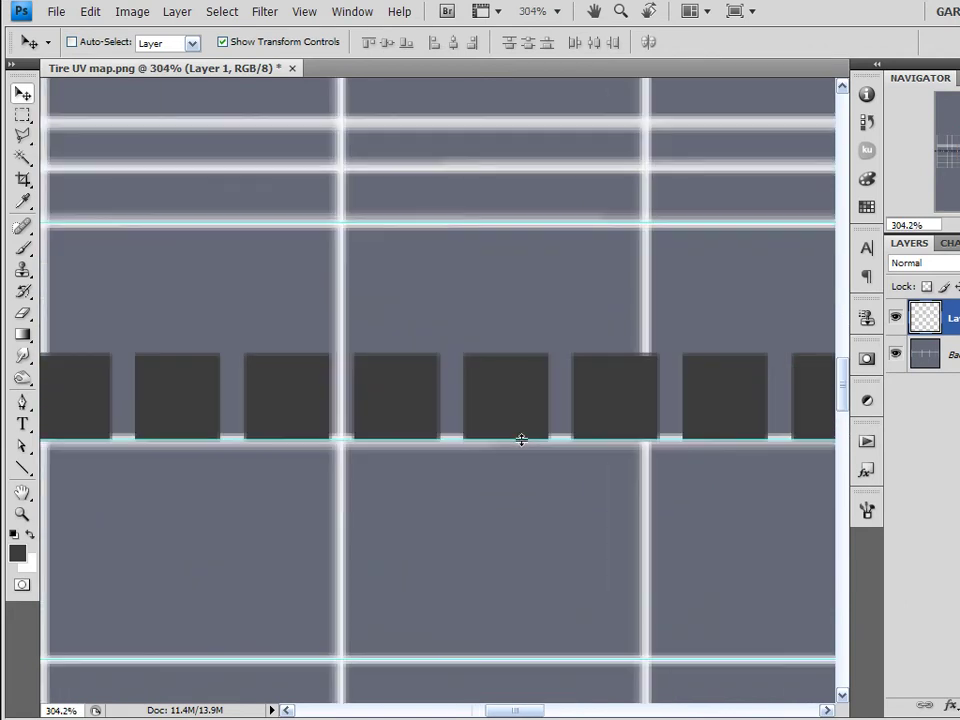
- Nudge the row of squares up about 4 px to leave a small gap above the centre guide
scroll(524, 442, down, 1)
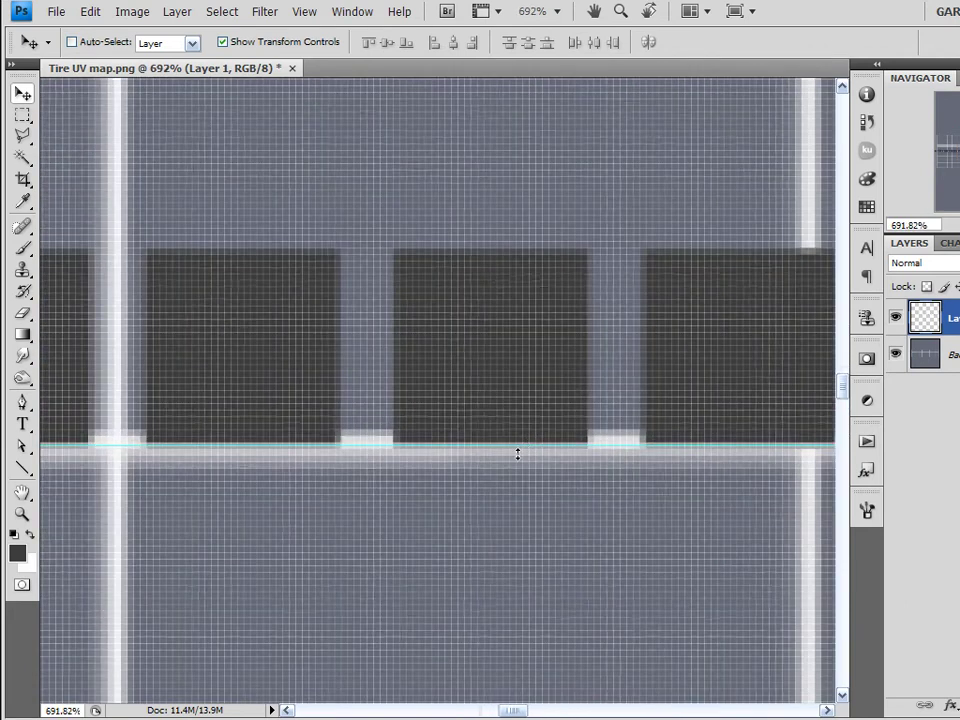
key(shift+Up)
key(shift+Down)
key(shift+Down)
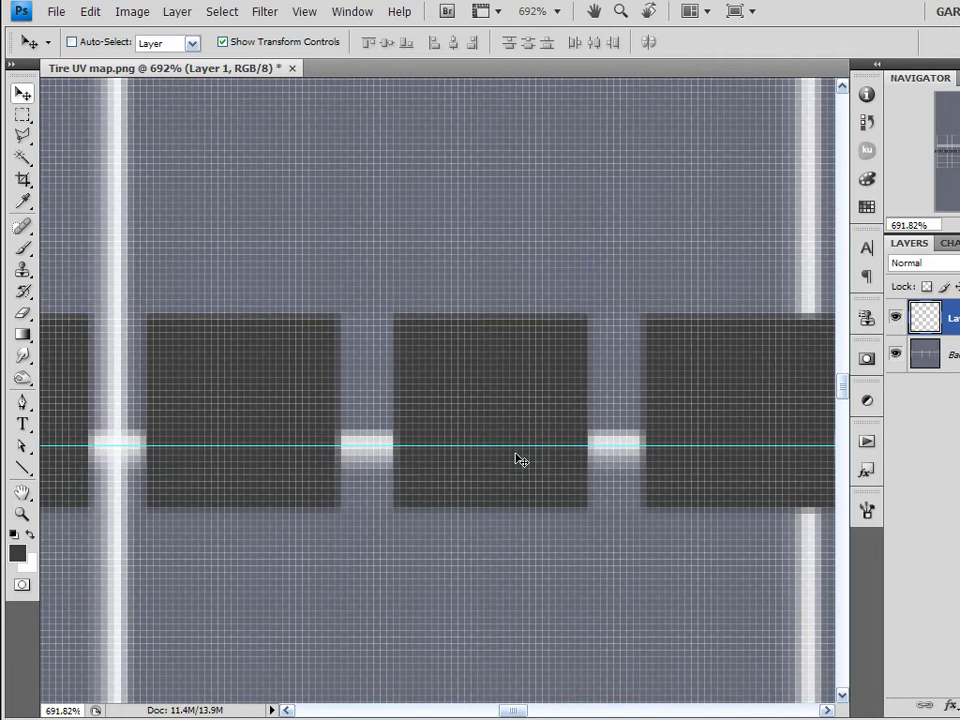
key(shift+Up)
key(Up)
key(Up)
key(Up)
key(Up)
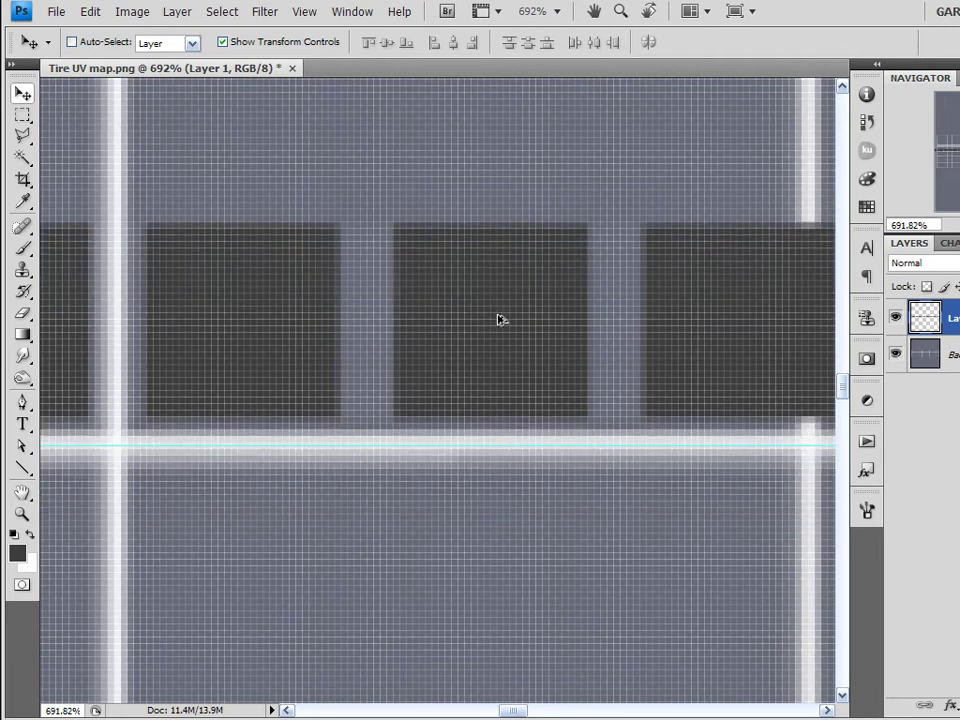
- Duplicate the row of squares directly below the centre guide, leaving a matching gap
drag(495, 311, 494, 562)
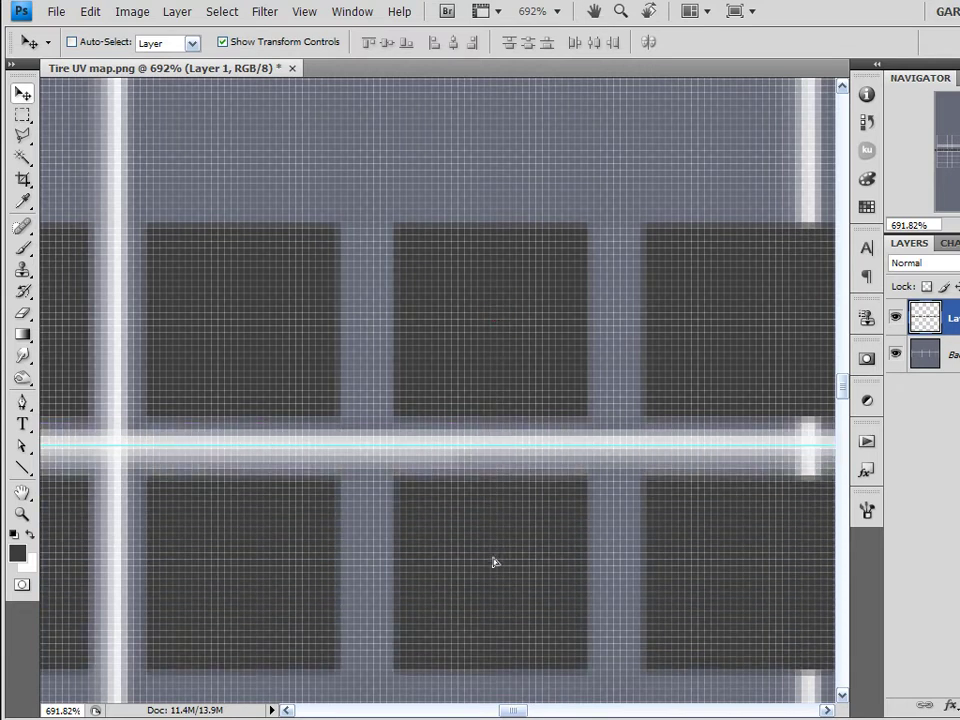
key(ctrl+j)
scroll(493, 561, down, 1)
scroll(493, 561, up, 3)
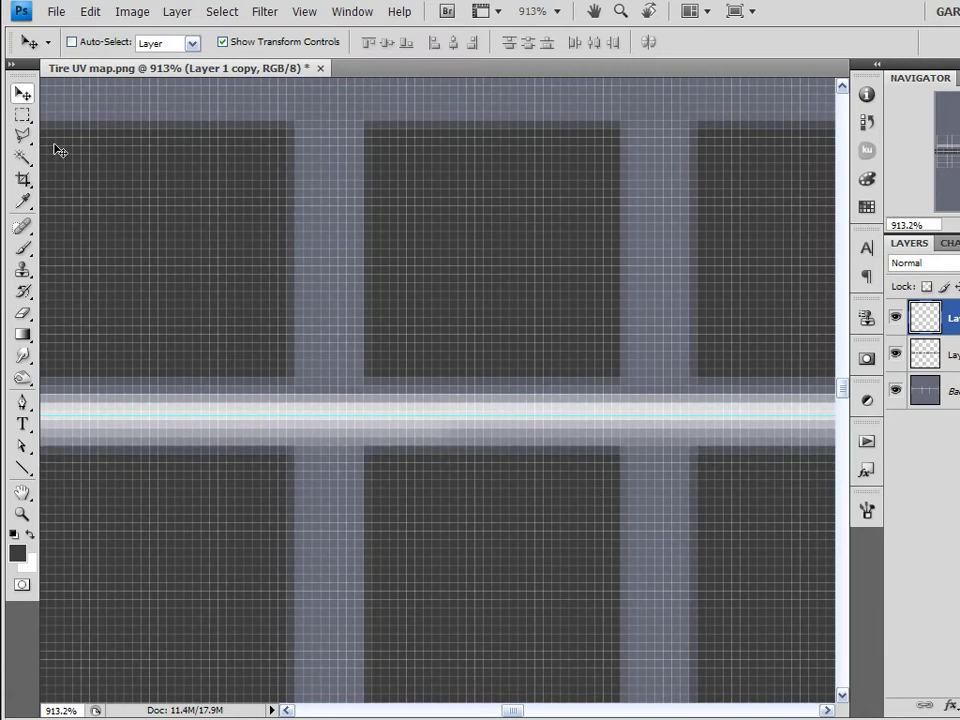
- Select both square row layers and merge them into one layer
scroll(443, 375, down, 8)
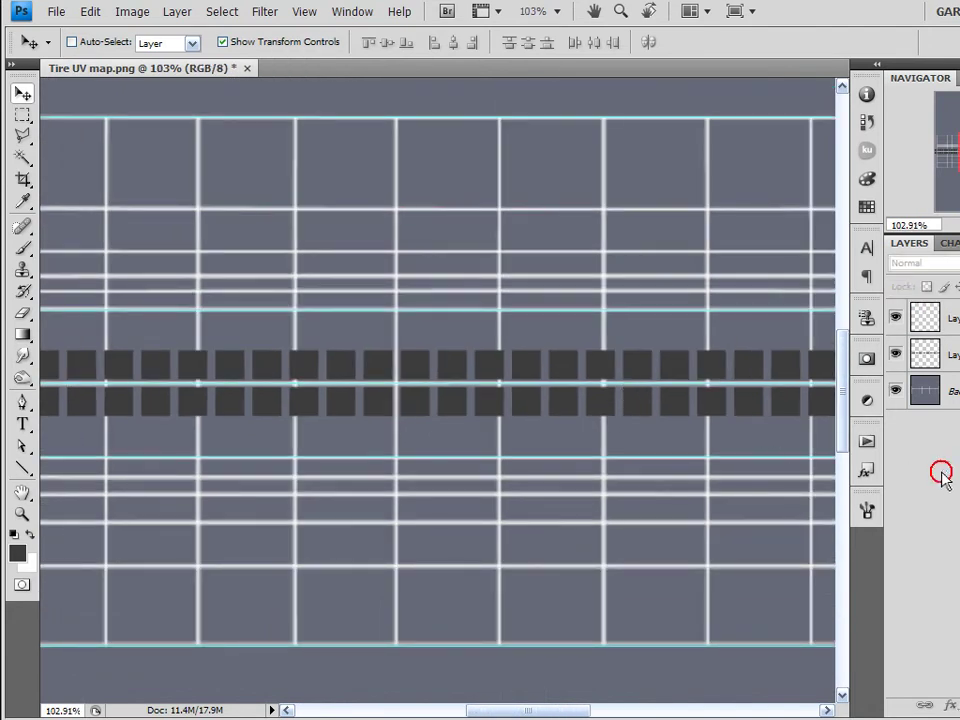
shift+click(950, 354)
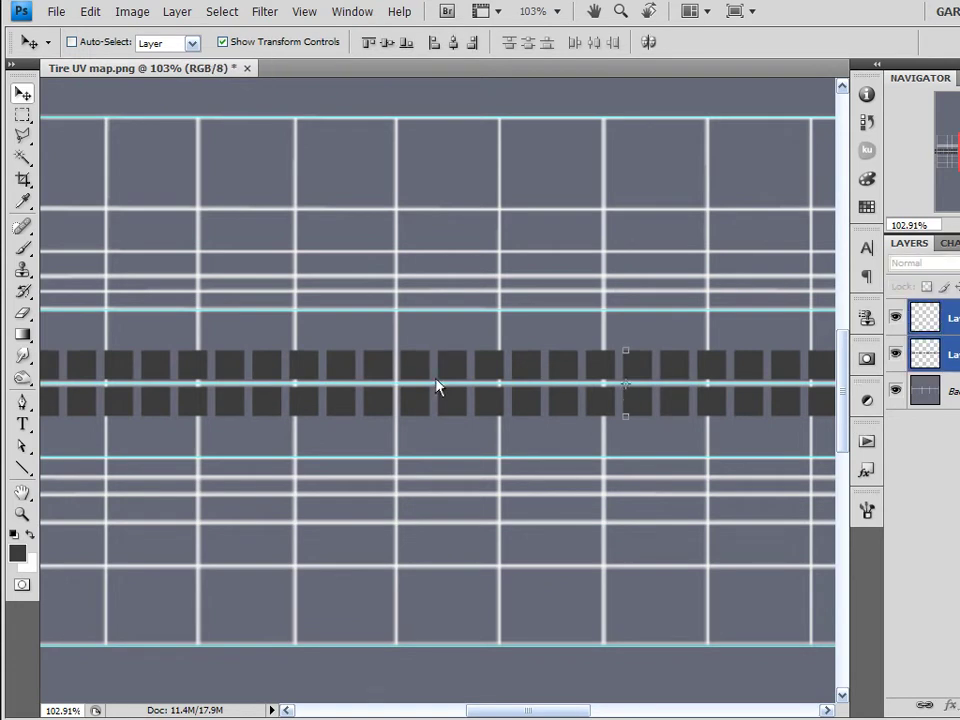
scroll(447, 450, up, 4)
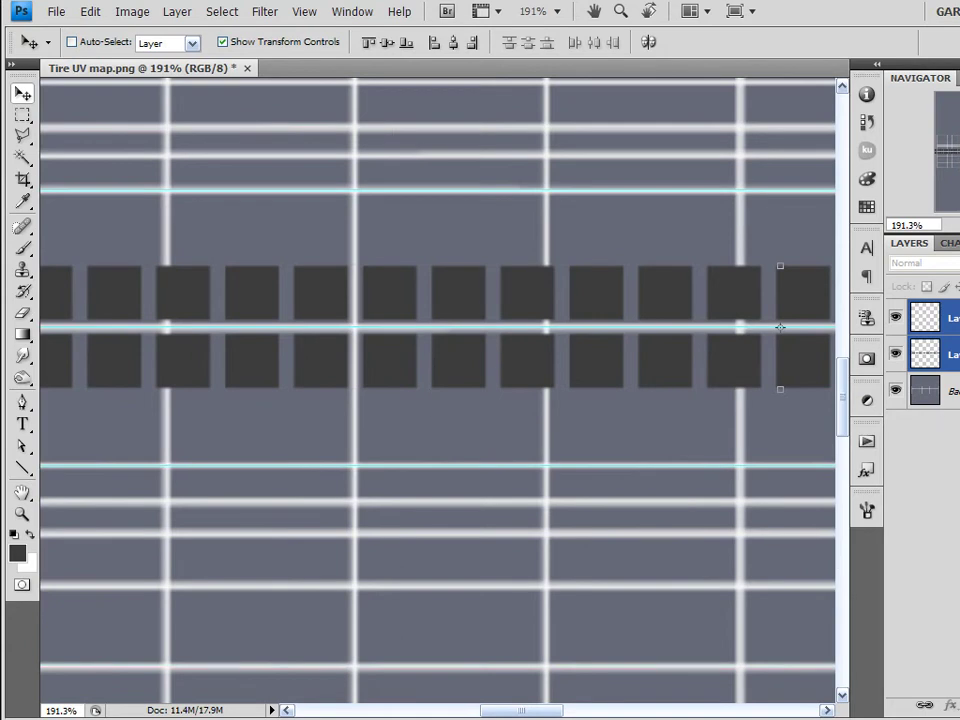
key(ctrl+e)
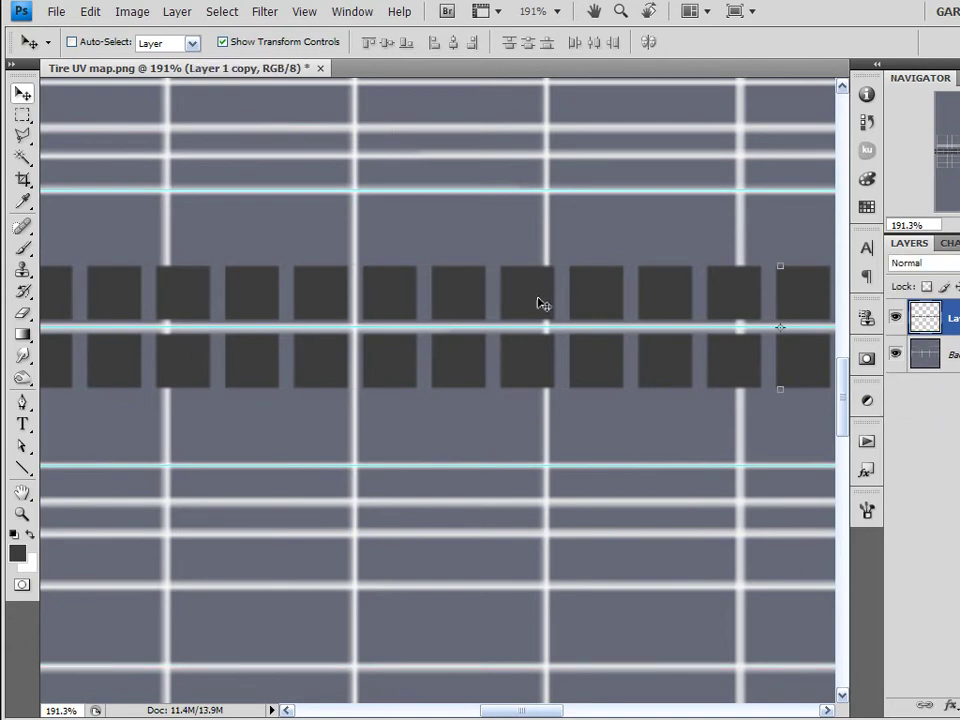
- Duplicate the merged double row of squares straight down, directly below the original
drag(538, 298, 531, 440)
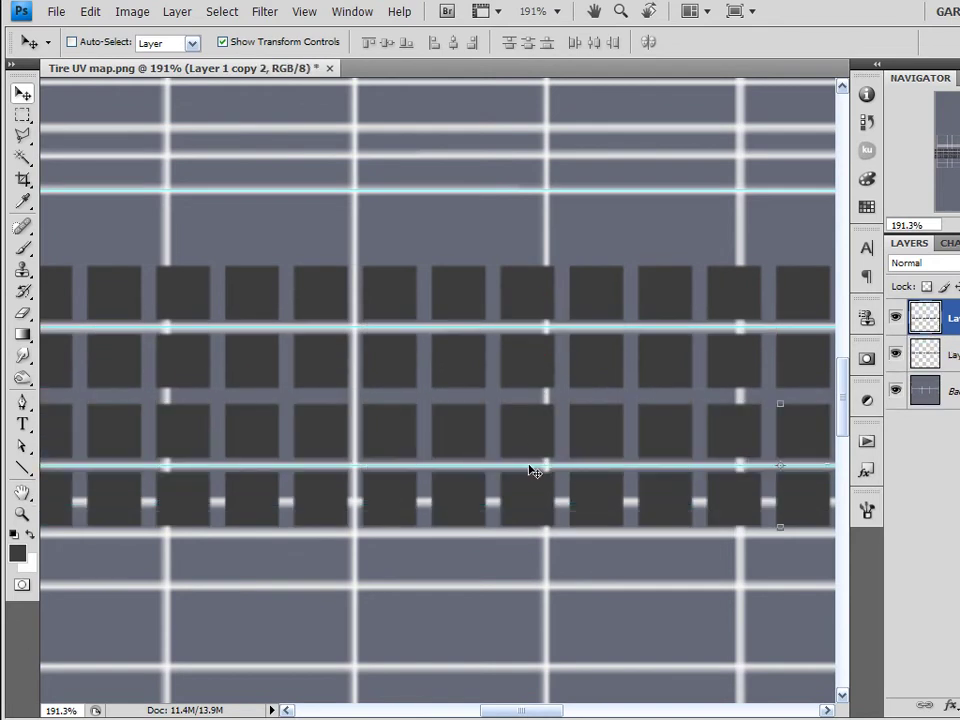
scroll(531, 509, up, 4)
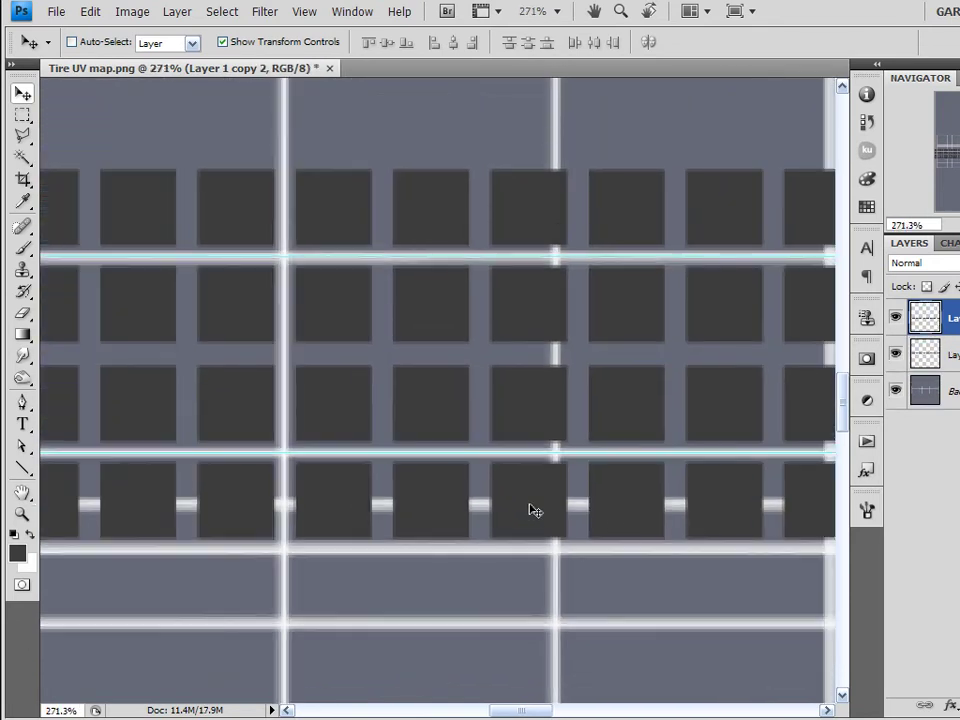
drag(535, 510, 270, 527)
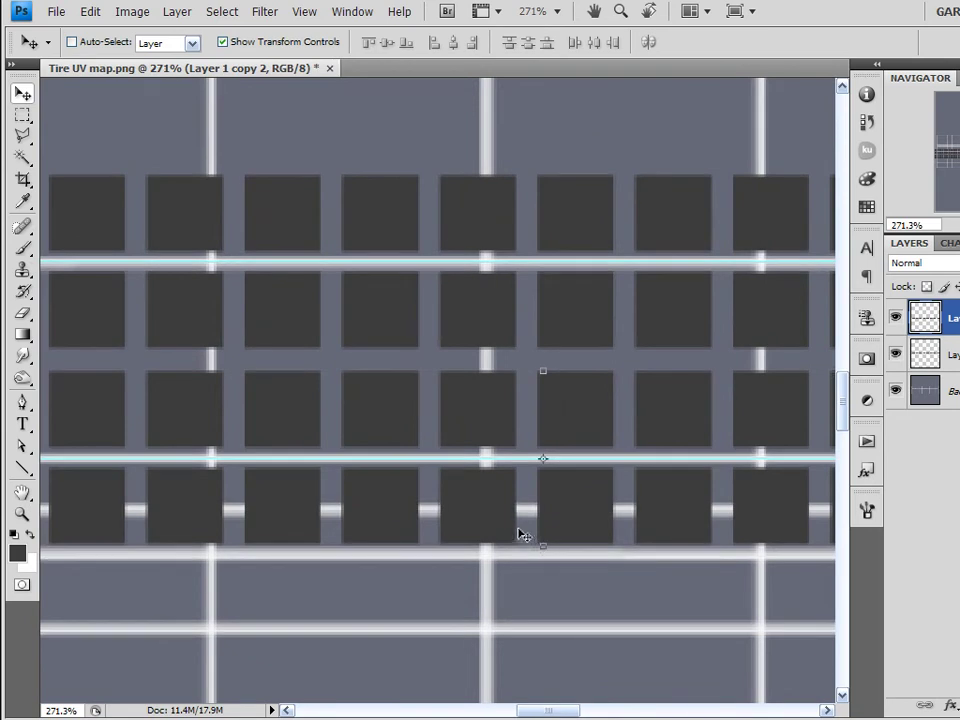
- Nudge the copied double row up to narrow the gap above it and scale its height to 42.3%
key(Up)
key(Up)
key(Up)
key(Up)
key(Up)
key(Up)
key(Up)
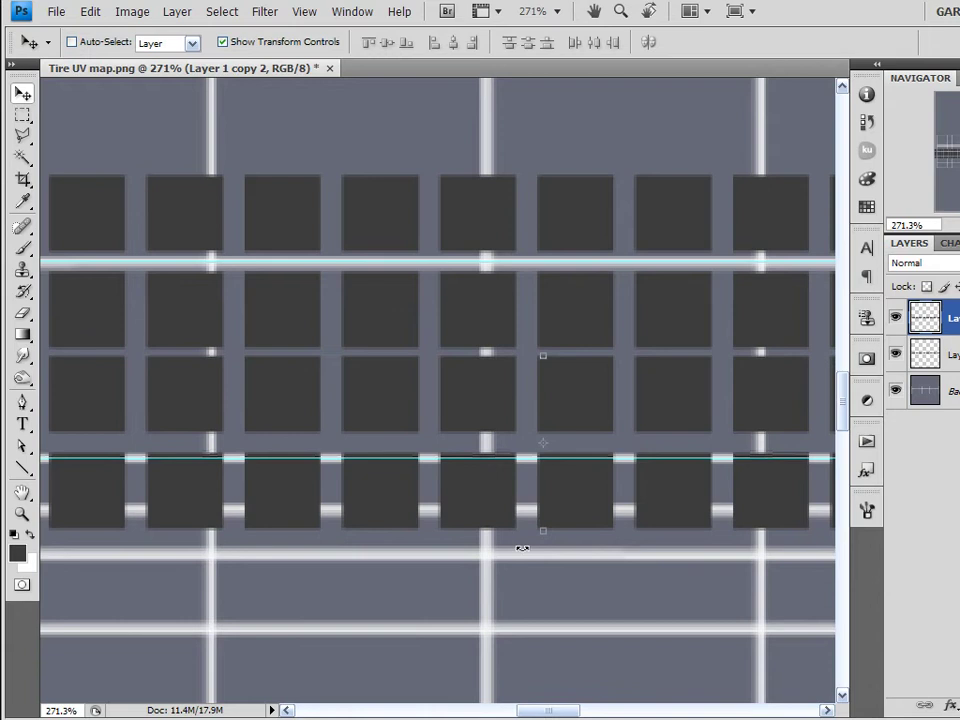
drag(542, 535, 538, 431)
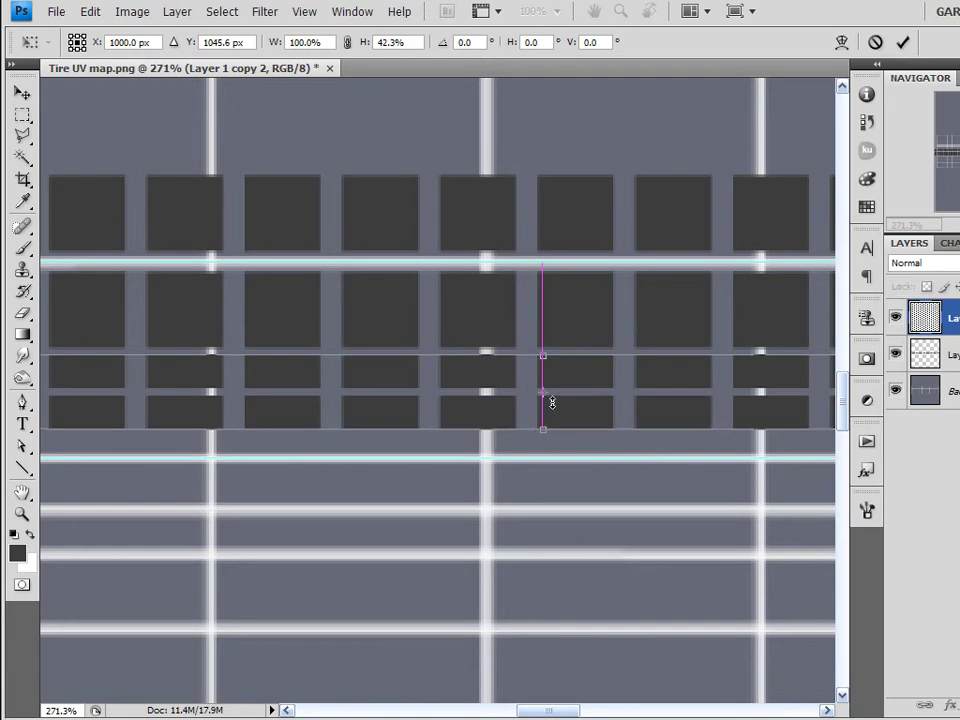
click(899, 45)
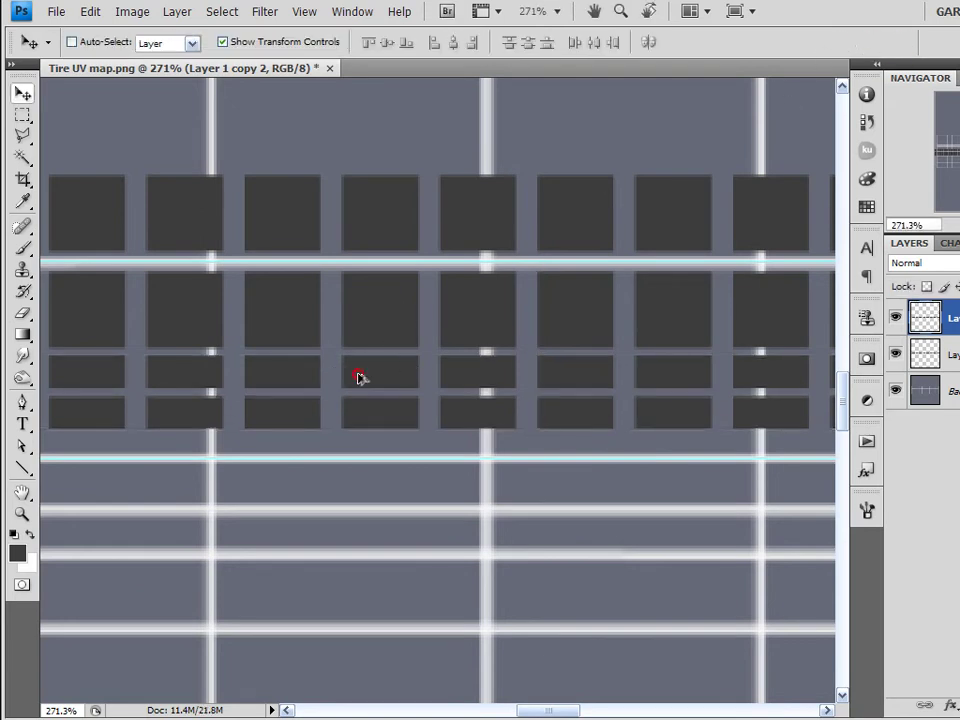
- Duplicate the flattened double row straight up, above the large squares, to mirror the lower half of the tread
drag(360, 377, 405, 288)
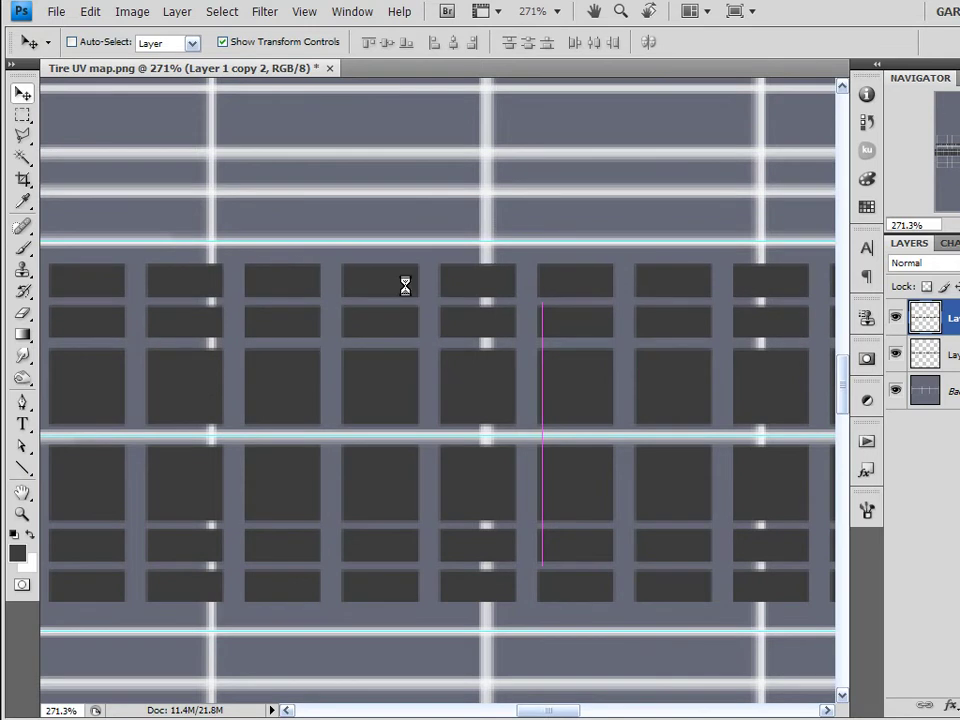
scroll(460, 500, up, 8)
scroll(510, 603, down, 7)
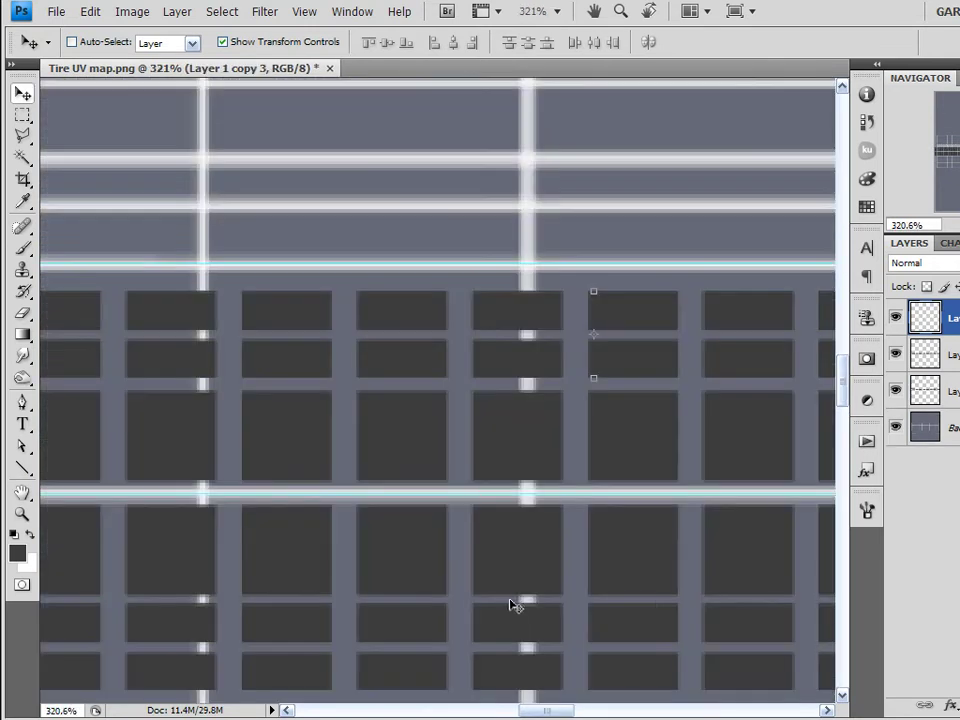
scroll(524, 670, up, 4)
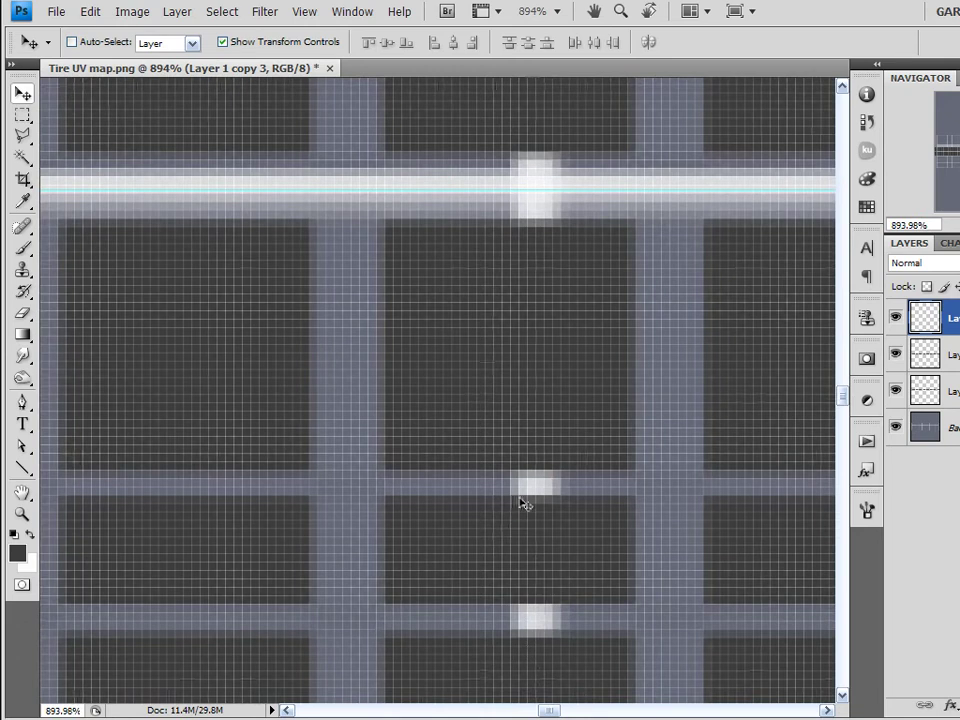
- Merge the three layers of tread squares into a single layer and rename it Tread
scroll(583, 399, down, 4)
scroll(558, 249, up, 6)
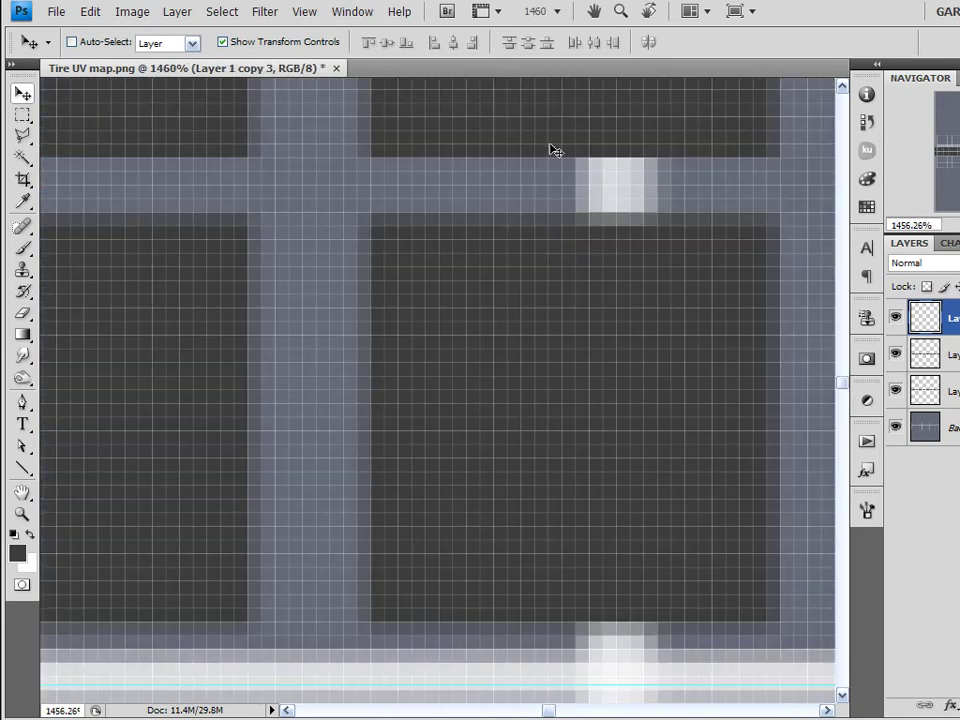
scroll(519, 347, down, 10)
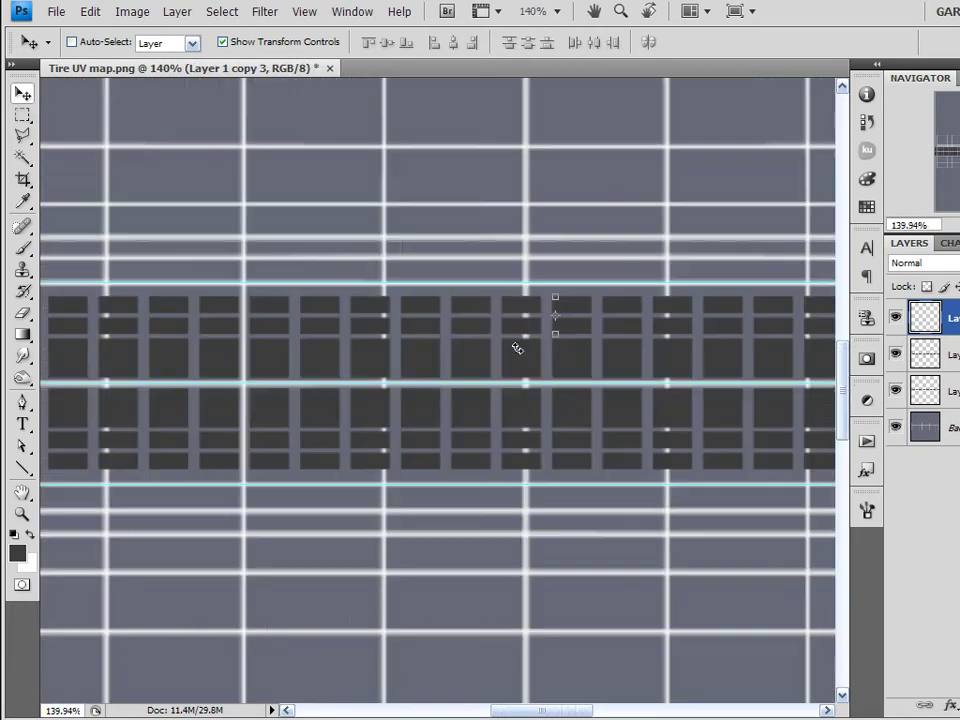
scroll(507, 426, down, 4)
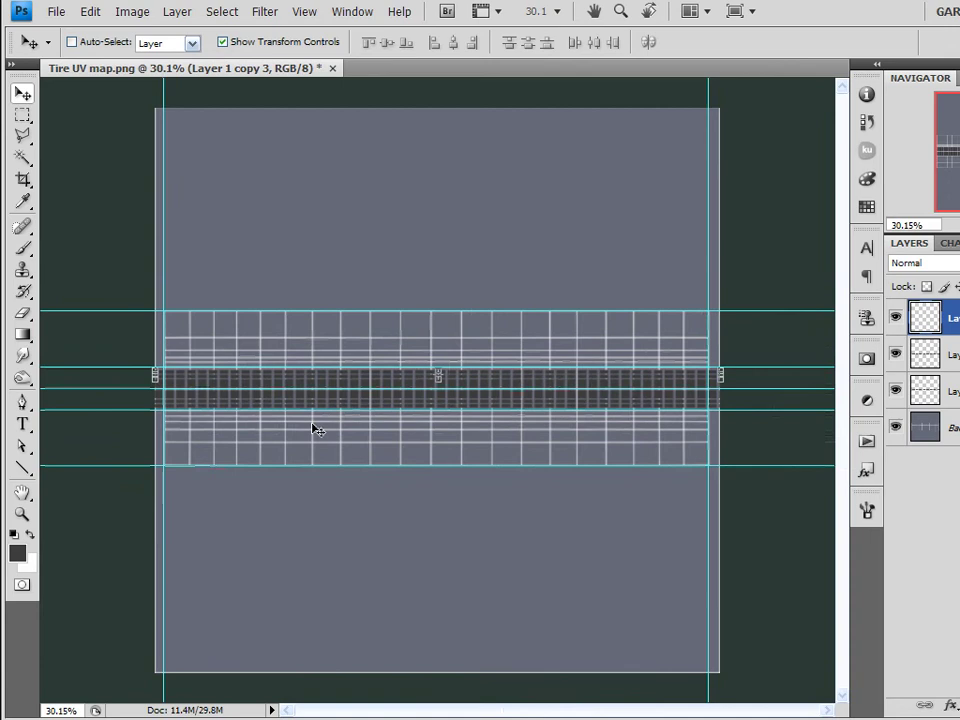
scroll(313, 429, up, 3)
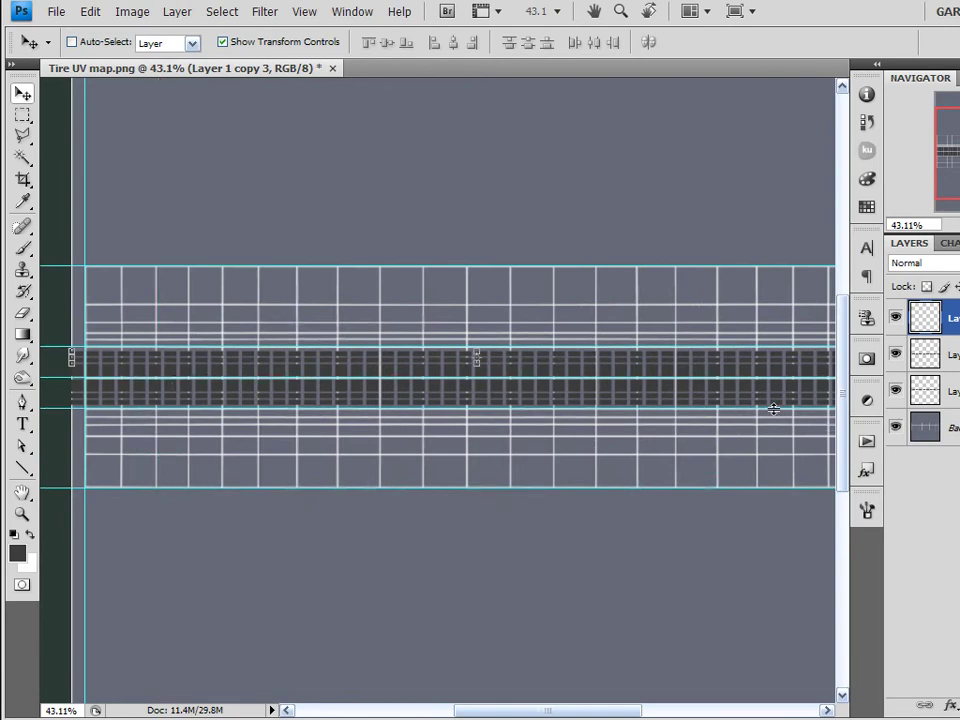
shift+click(940, 391)
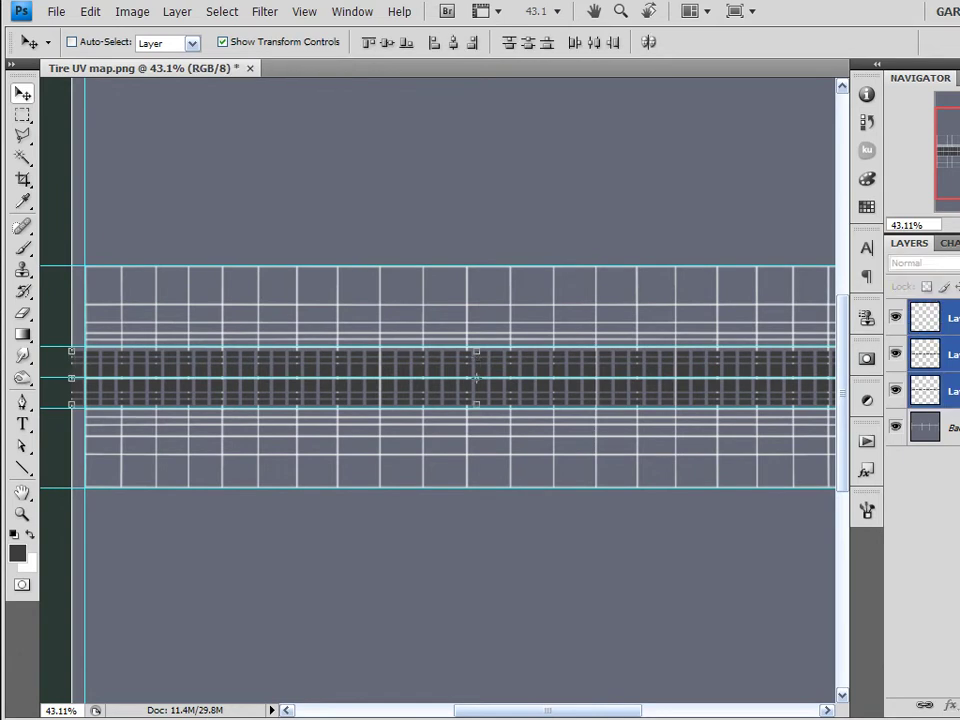
key(ctrl+e)
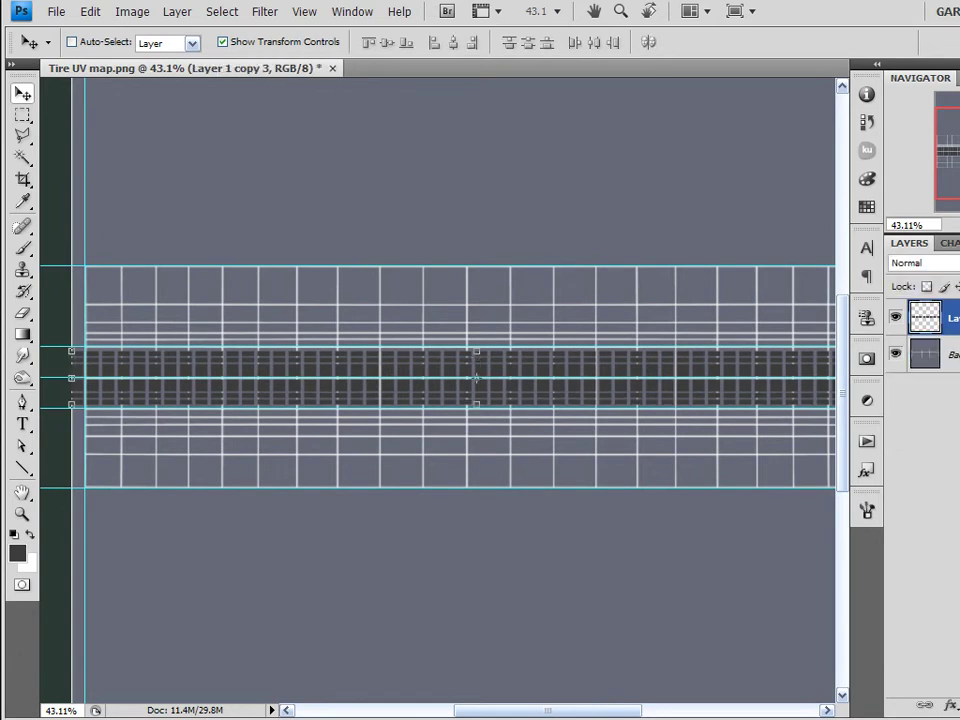
double_click(953, 318)
key(Return)
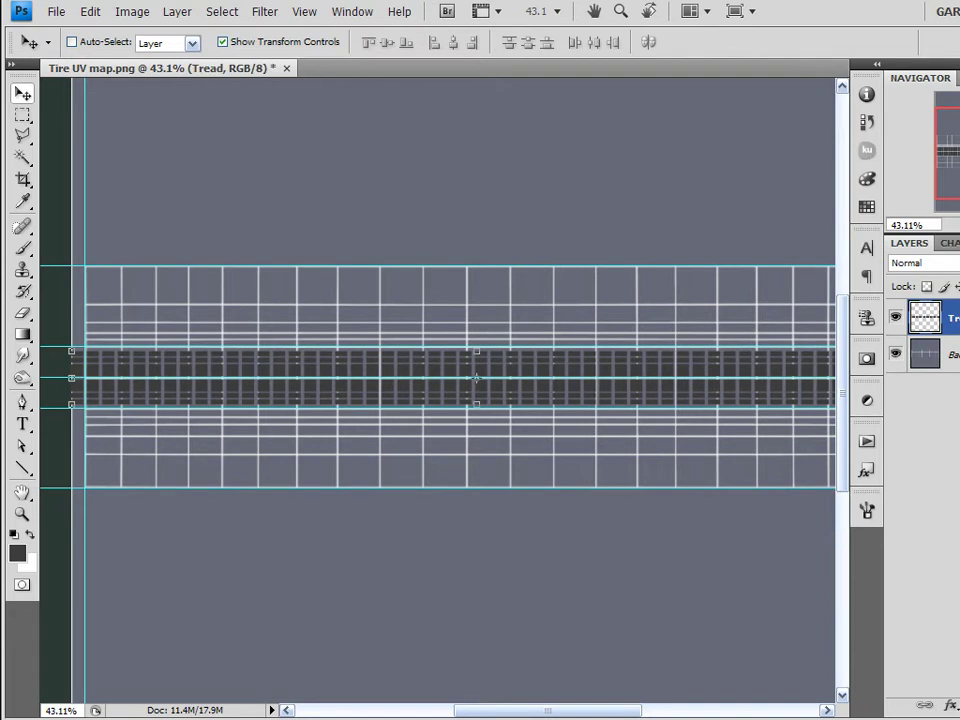
- Add a new layer above Tread and shape the square brush tip to 12% roundness at a 90° angle
key(ctrl+shift+alt+n)
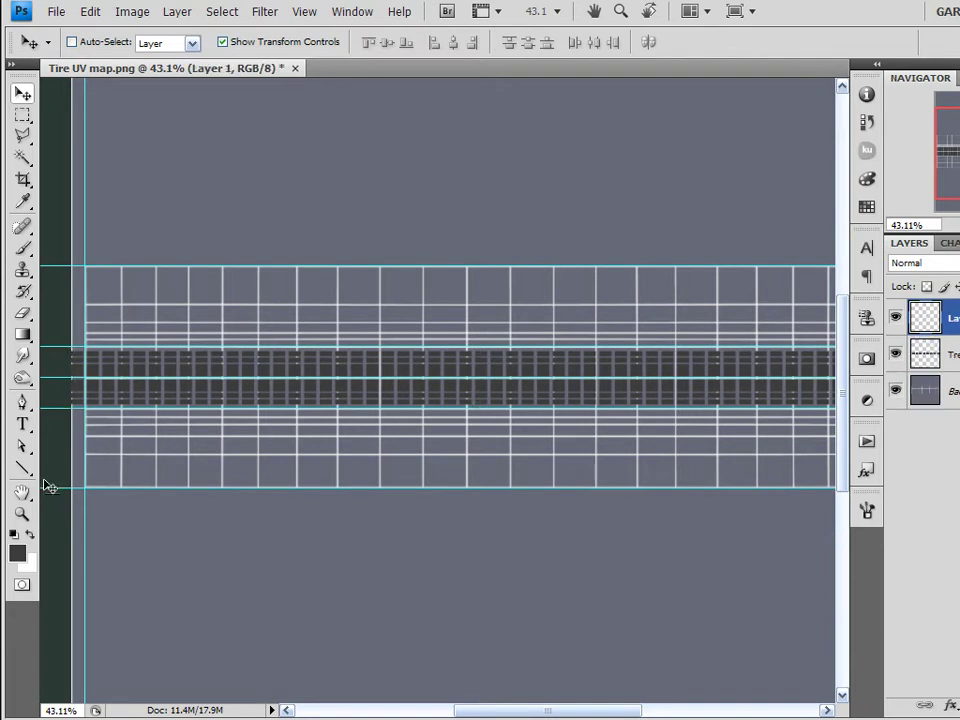
click(24, 248)
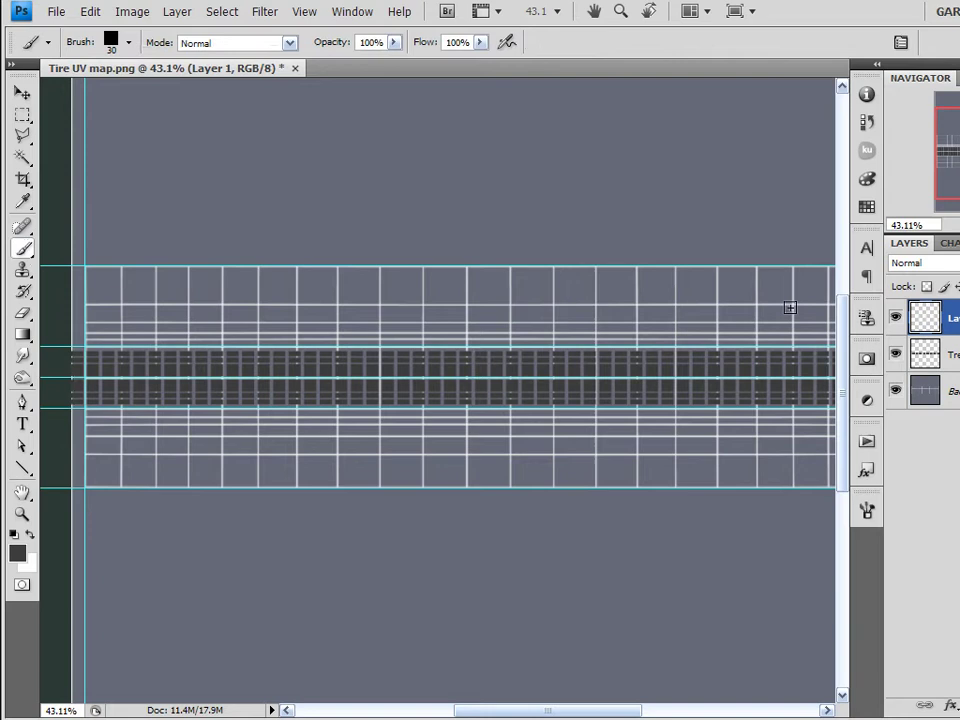
click(868, 510)
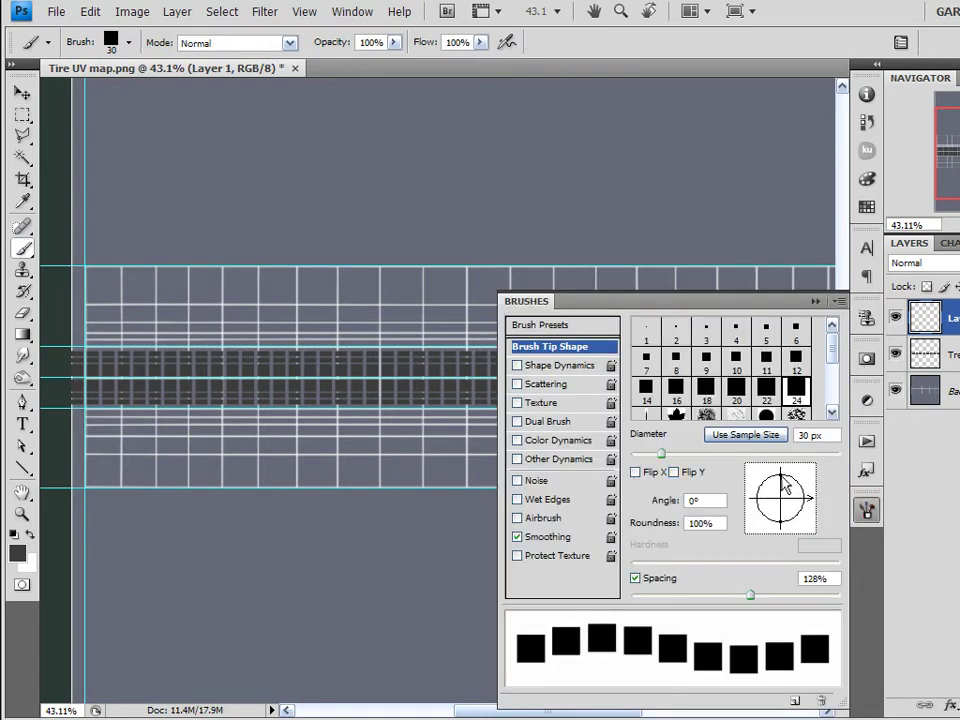
drag(782, 476, 779, 498)
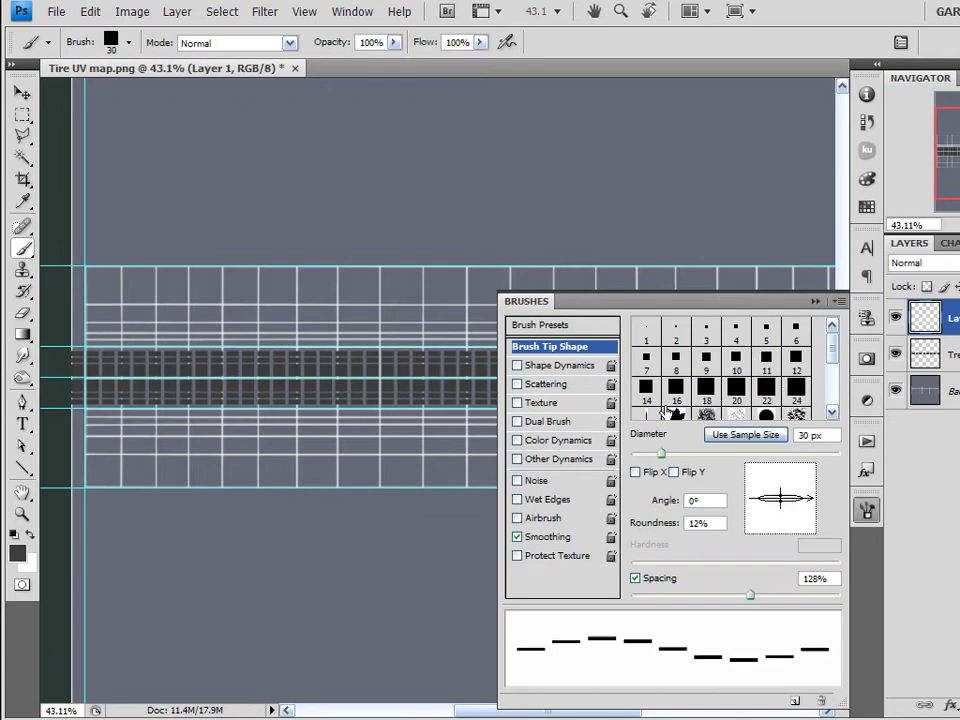
click(709, 499)
text(90)
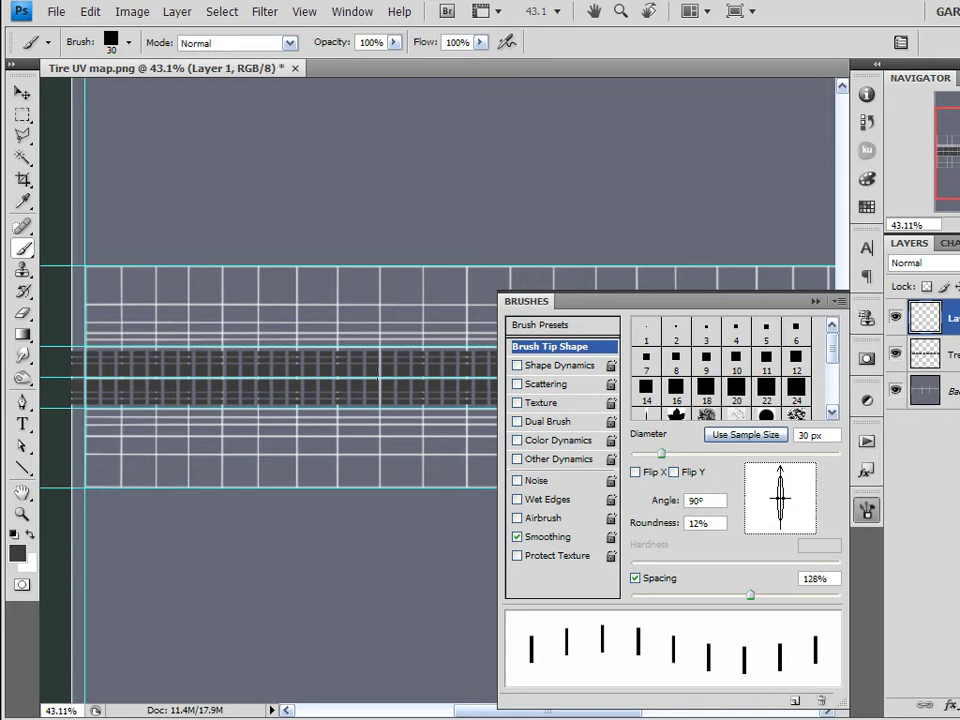
- Enlarge the brush to 90 px and test it with a stroke above the UV grid, undoing the stroke
key(bracketright)
key(bracketright)
key(bracketright)
key(bracketright)
key(bracketright)
key(bracketright)
key(bracketright)
key(bracketright)
mouse_move(619, 220)
mouse_down()
mouse_move(280, 214)
mouse_move(199, 214)
mouse_up()
key(ctrl+z)
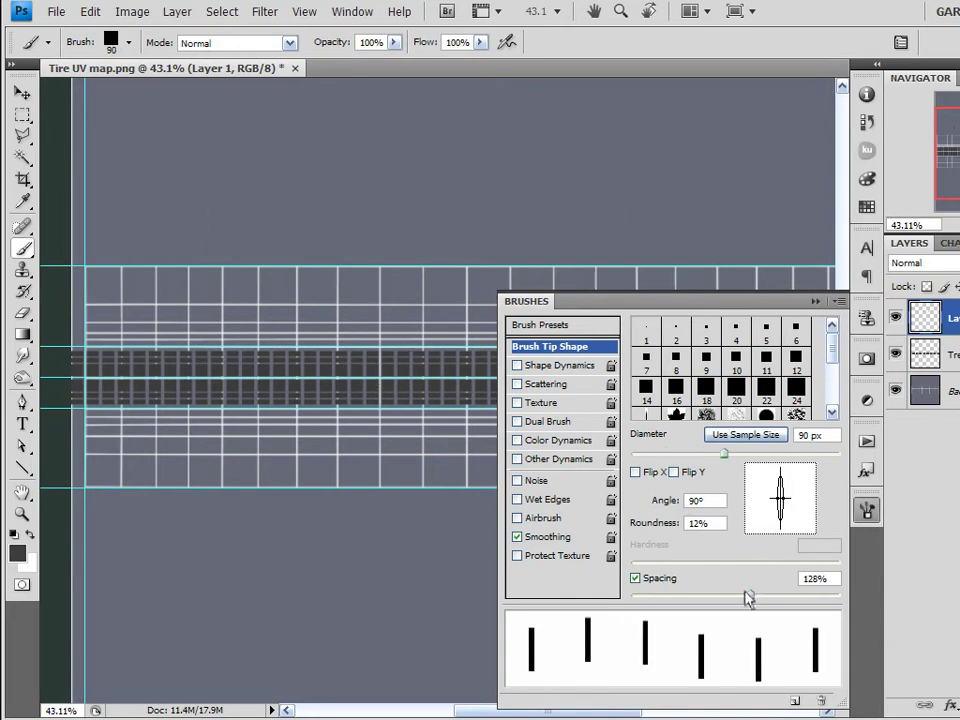
- Try brush spacings of 58% and 27% with a test stroke each, undoing both strokes
mouse_move(748, 597)
mouse_down()
mouse_move(676, 598)
mouse_move(692, 598)
mouse_up()
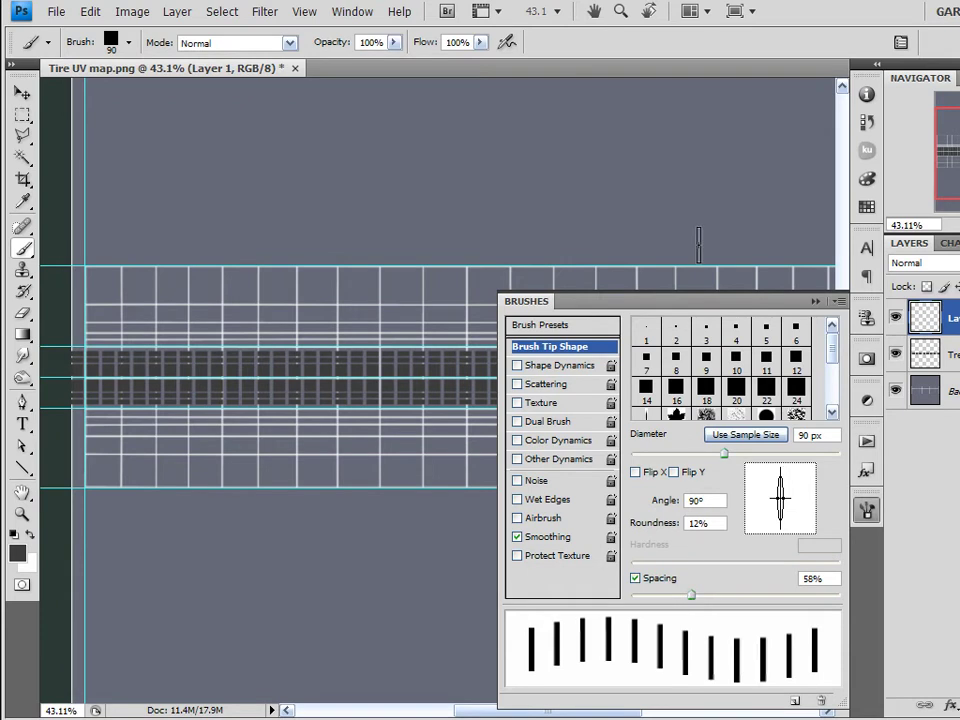
mouse_move(698, 244)
mouse_down()
mouse_move(547, 229)
mouse_move(336, 229)
mouse_up()
key(ctrl+z)
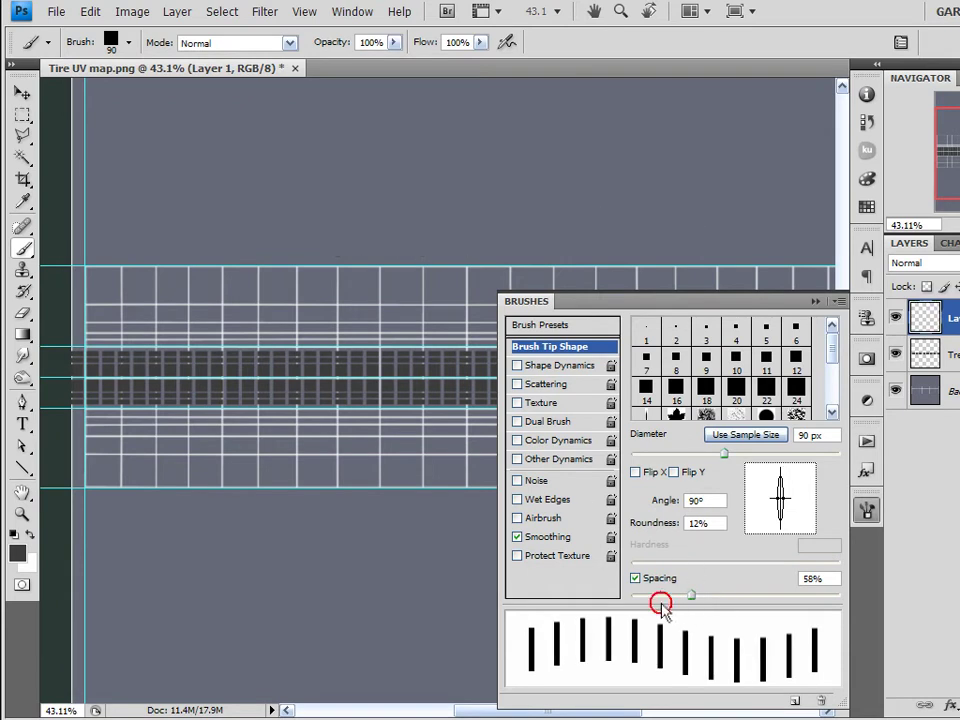
mouse_move(662, 608)
mouse_down()
mouse_move(671, 602)
mouse_move(658, 606)
mouse_up()
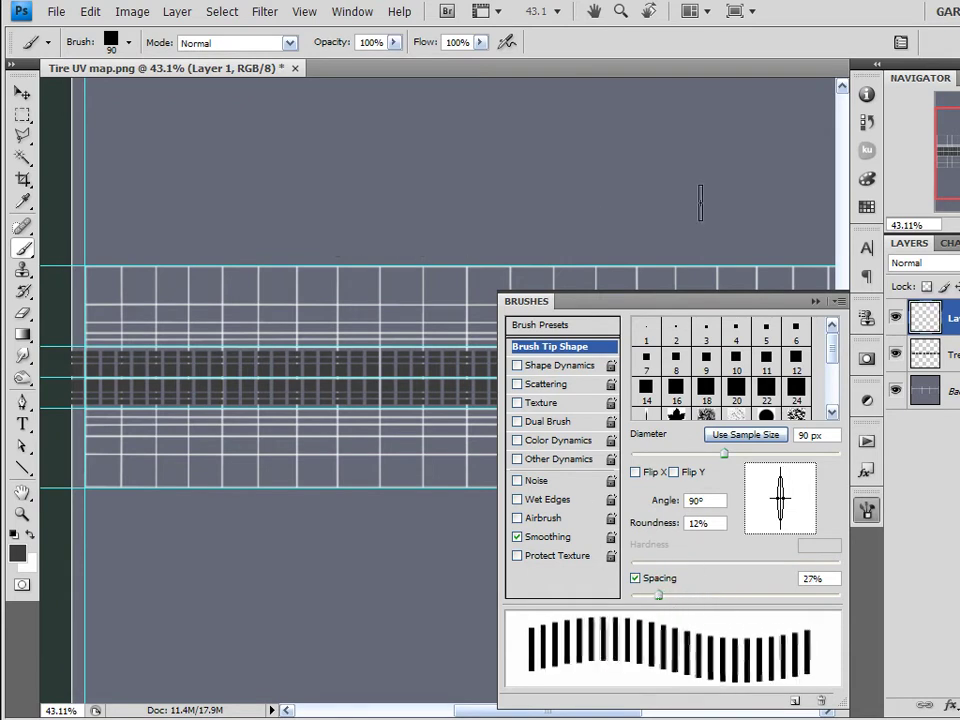
mouse_move(700, 203)
mouse_down()
mouse_move(489, 205)
mouse_move(350, 192)
mouse_move(285, 190)
mouse_up()
key(ctrl+z)
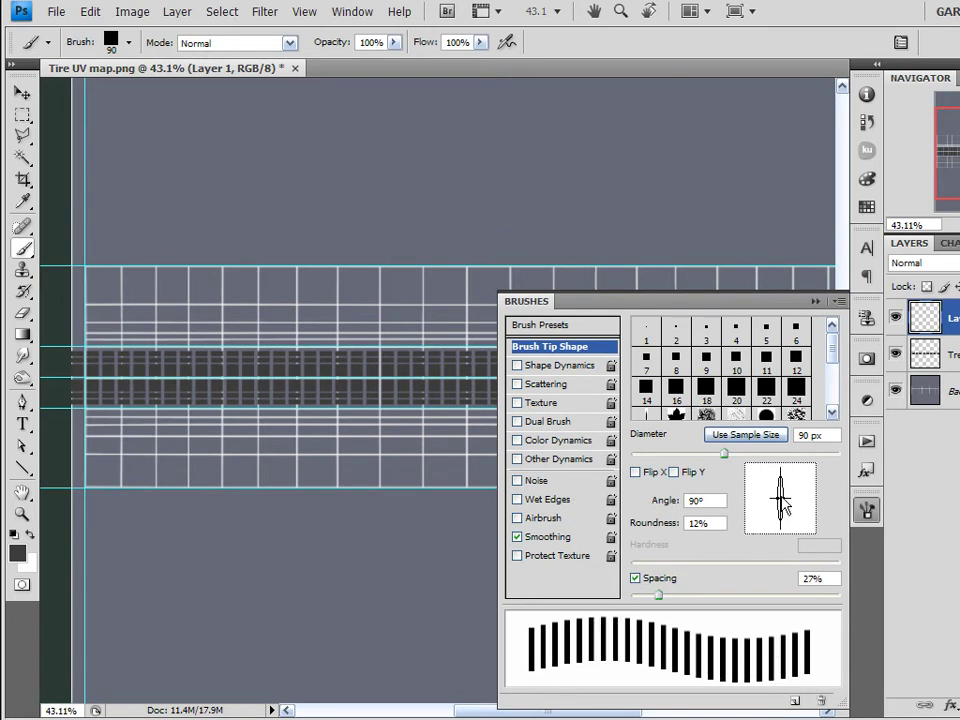
- Set the brush roundness to 8% and its spacing to 19%, undoing the test stroke painted for each setting
drag(785, 507, 787, 509)
mouse_move(647, 223)
mouse_down()
mouse_move(190, 209)
mouse_move(338, 245)
mouse_move(395, 248)
mouse_up()
key(ctrl+z)
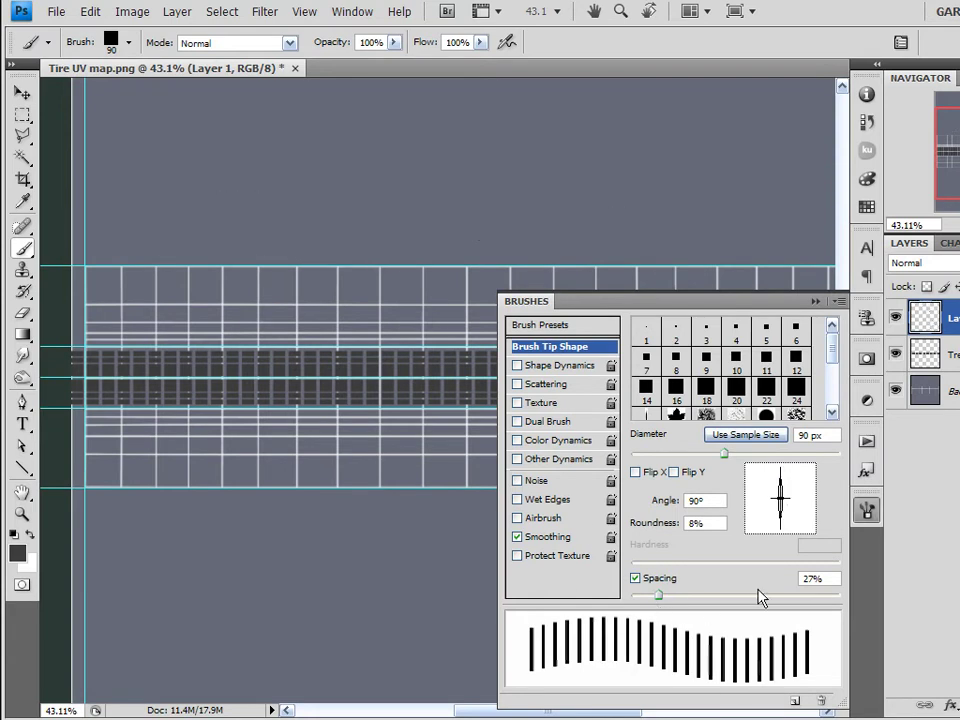
drag(657, 598, 650, 596)
mouse_move(621, 204)
mouse_down()
mouse_move(210, 201)
mouse_move(158, 243)
mouse_move(287, 275)
mouse_move(516, 270)
mouse_up()
key(ctrl+z)
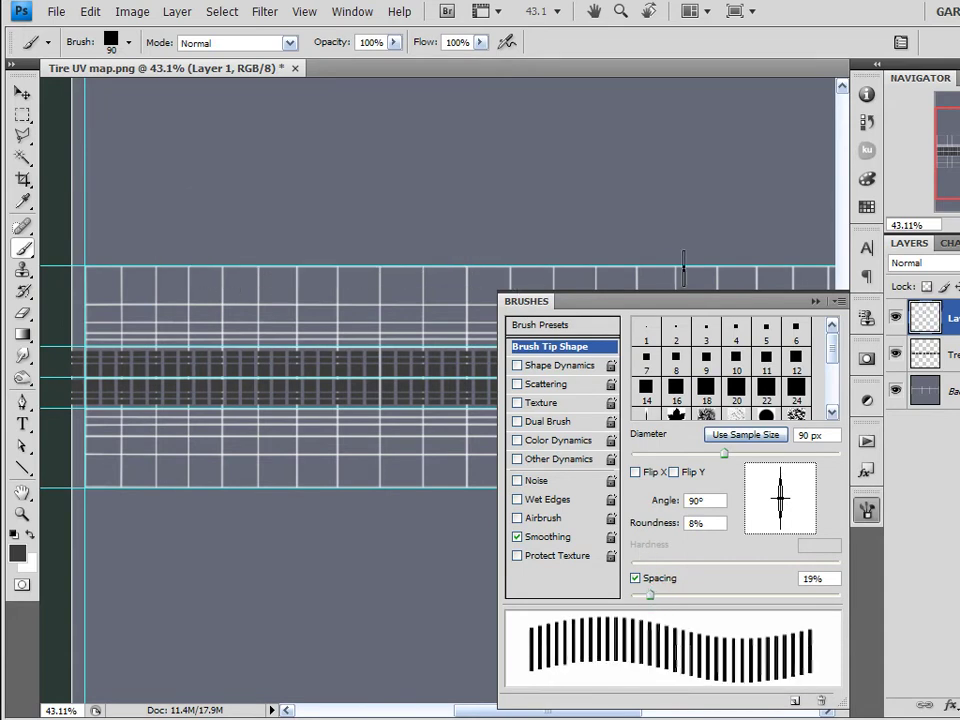
click(867, 511)
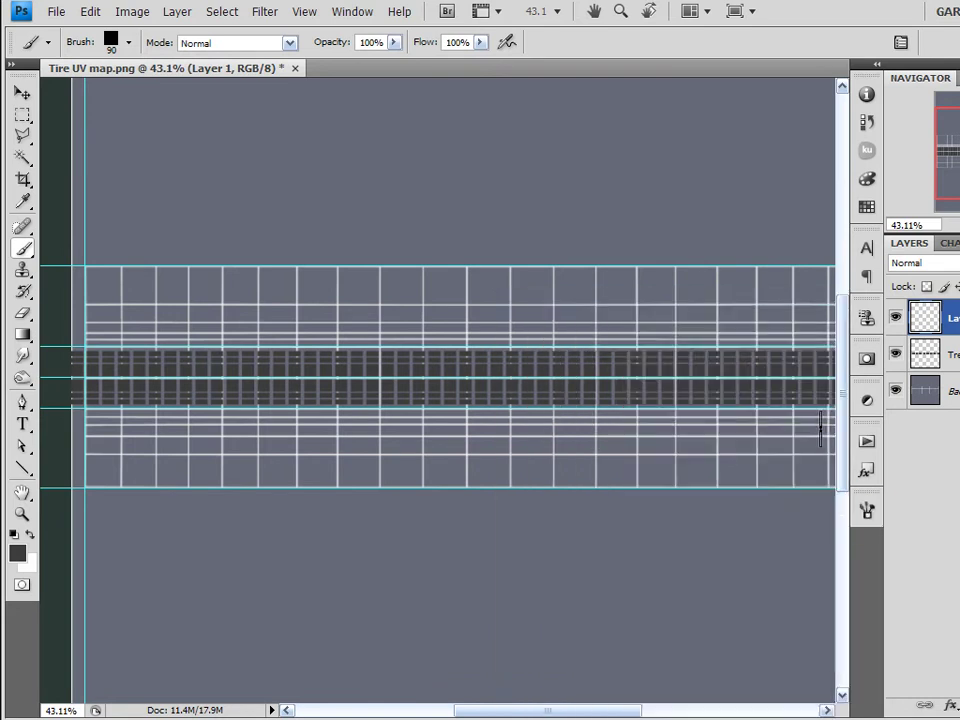
- Paint a row of thin vertical bars across the full canvas width, in the UV grid area above the tread squares
scroll(782, 428, down, 3)
scroll(620, 430, up, 2)
scroll(590, 428, up, 1)
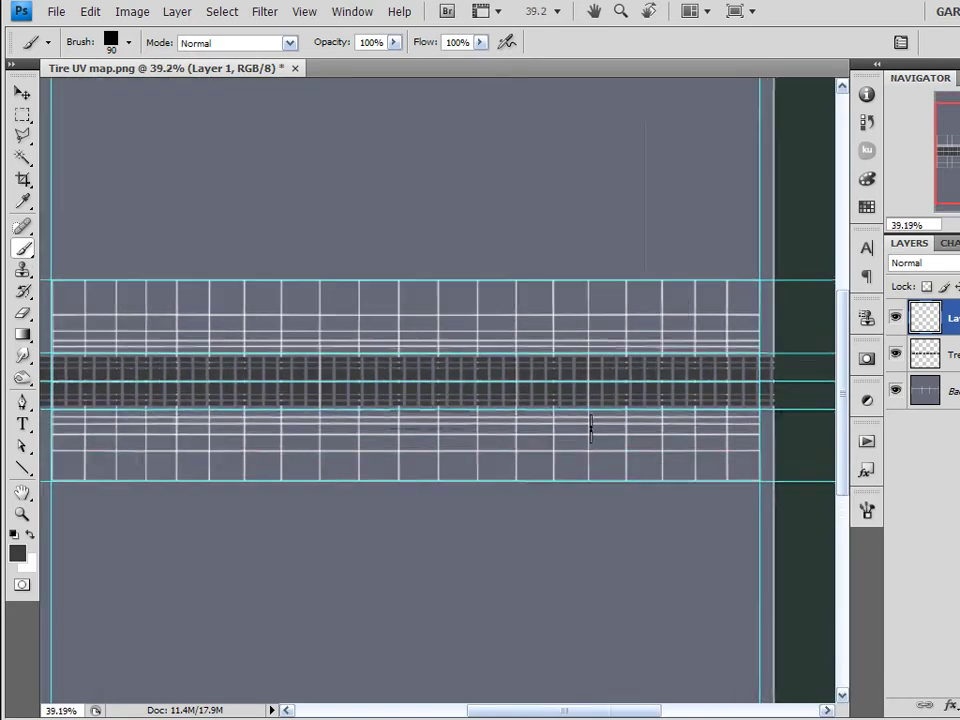
scroll(366, 400, down, 1)
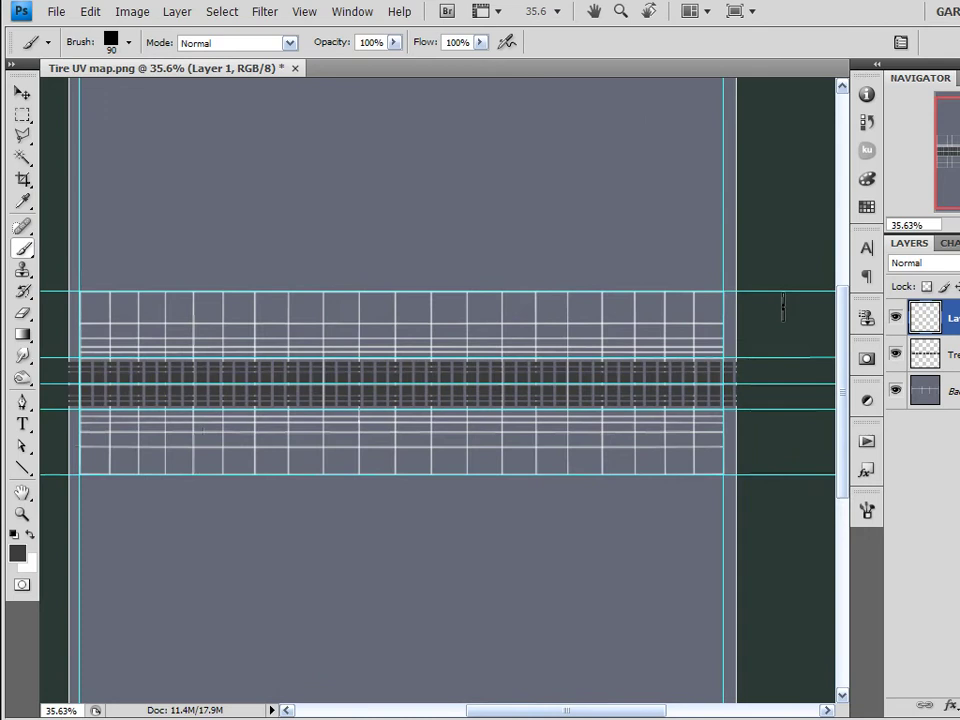
mouse_move(736, 327)
mouse_down()
mouse_move(69, 328)
mouse_move(62, 318)
mouse_up()
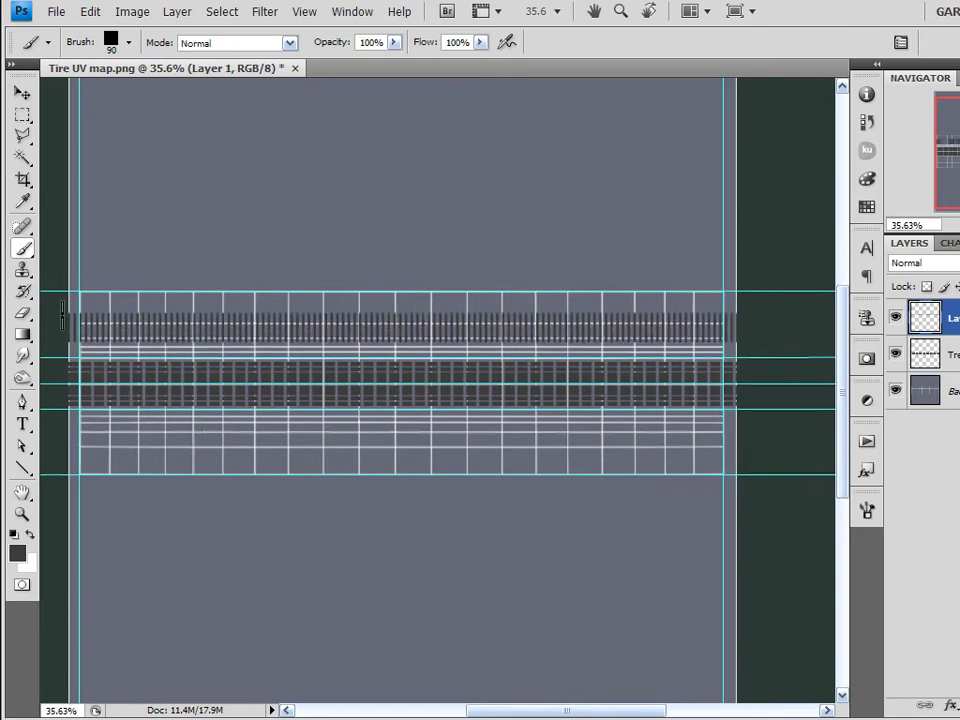
click(22, 92)
scroll(405, 385, up, 10)
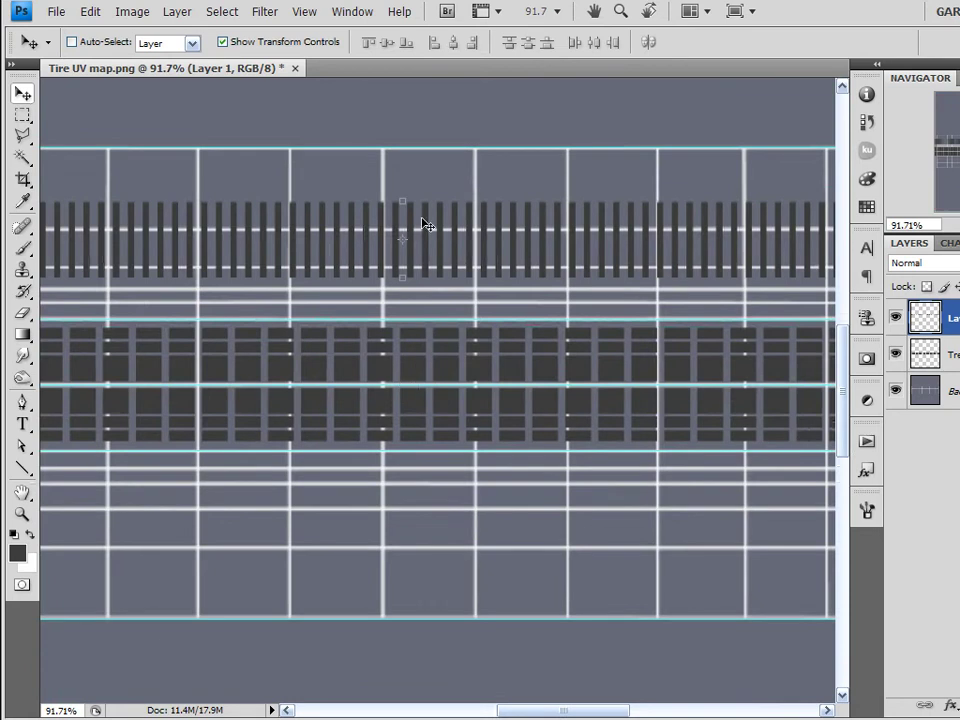
drag(402, 202, 398, 236)
scroll(400, 240, up, 4)
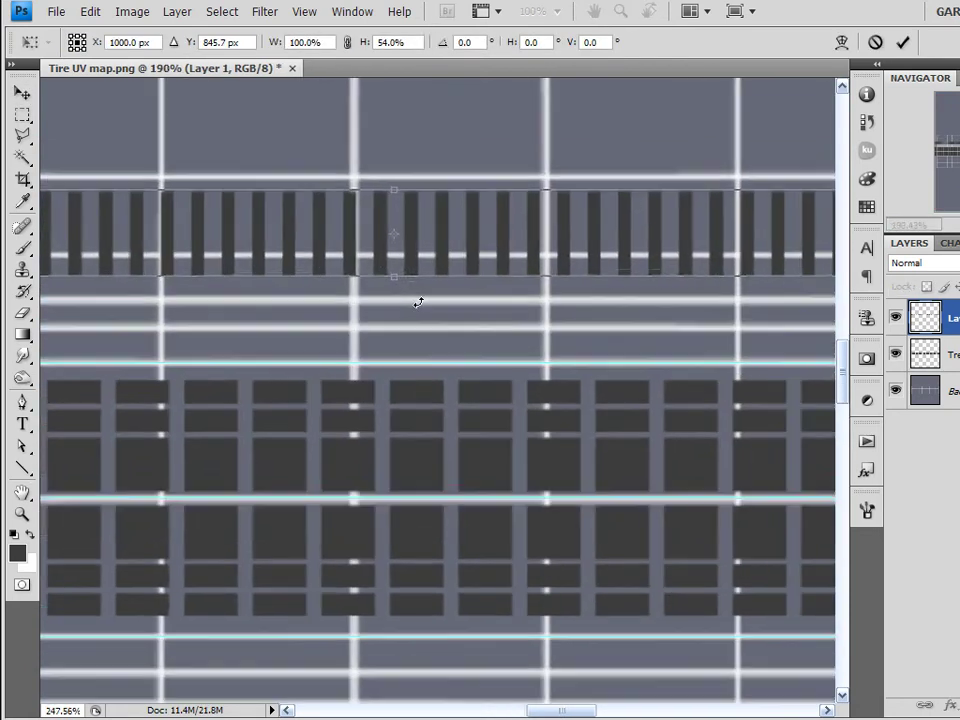
scroll(418, 302, up, 1)
key(shift+Down)
key(shift+Down)
key(shift+Down)
key(shift+Down)
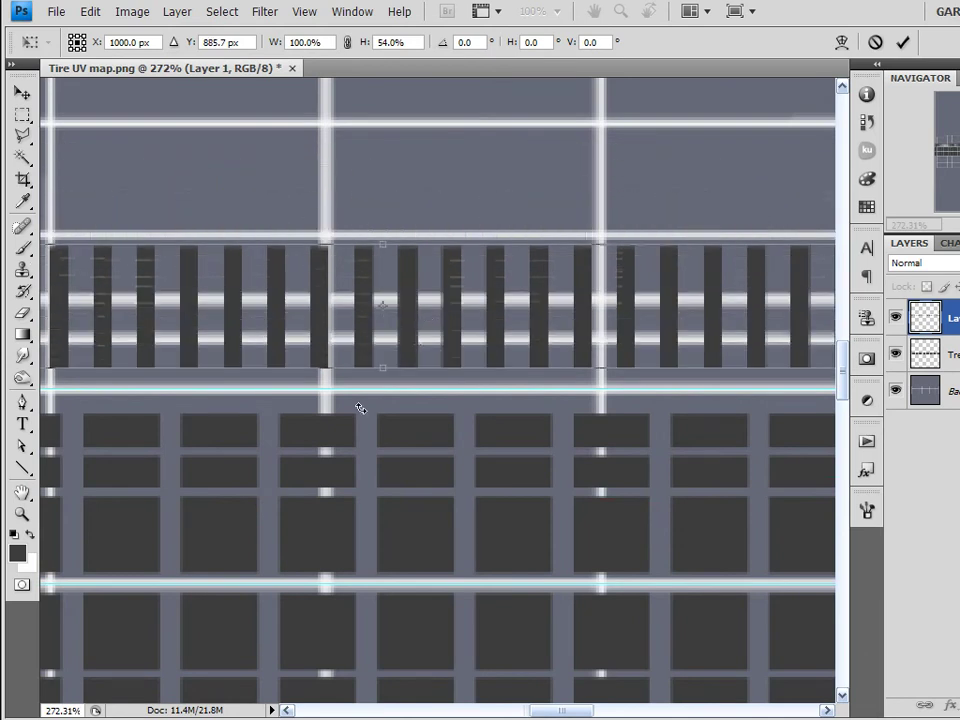
drag(407, 328, 407, 349)
scroll(415, 360, down, 2)
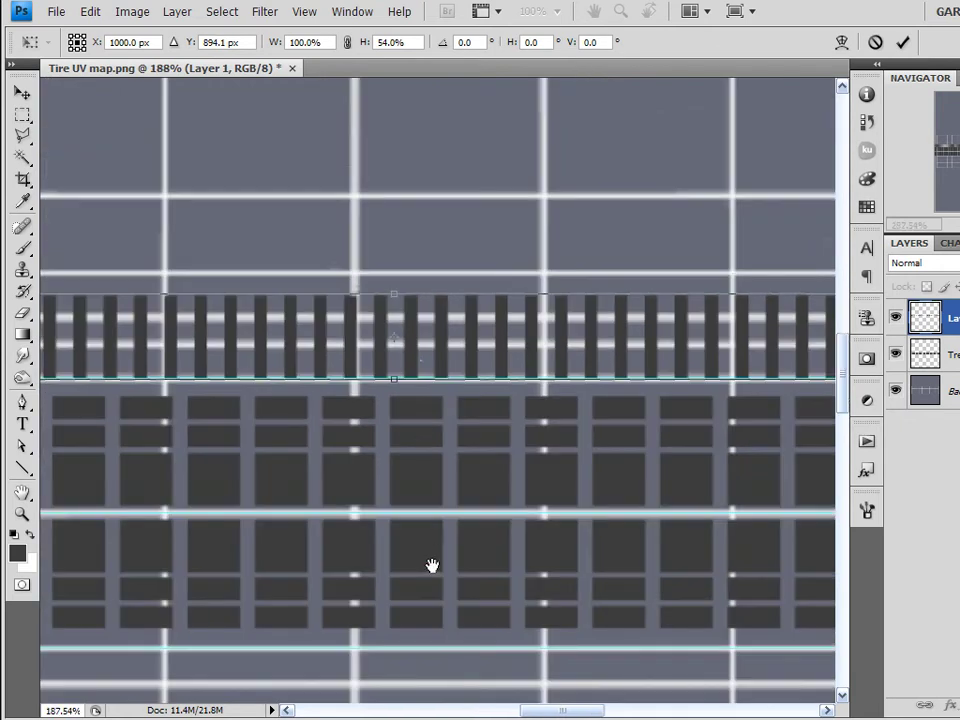
drag(432, 566, 459, 416)
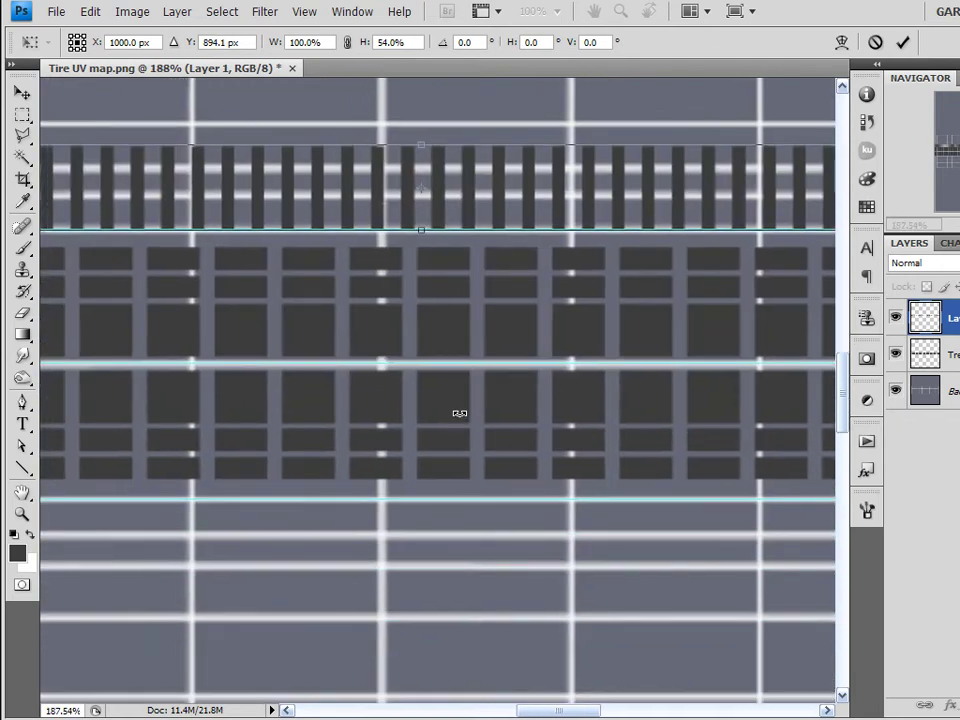
drag(441, 190, 431, 482)
click(875, 42)
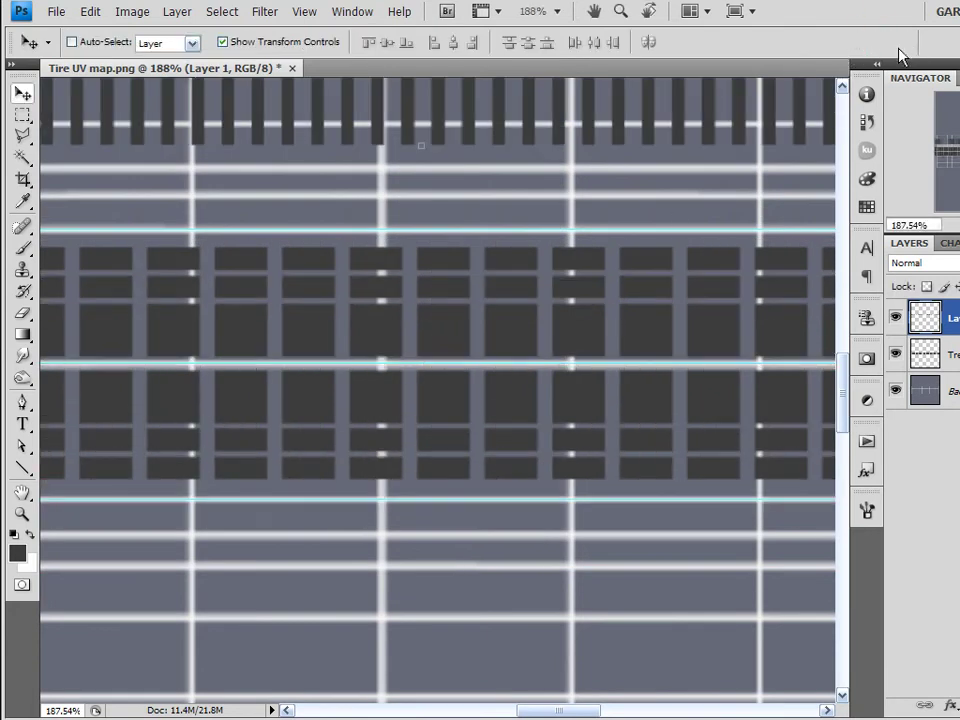
- Move the bar row down to the guide above the tread squares and scale its height to 54.1% from the top edge
drag(476, 155, 472, 217)
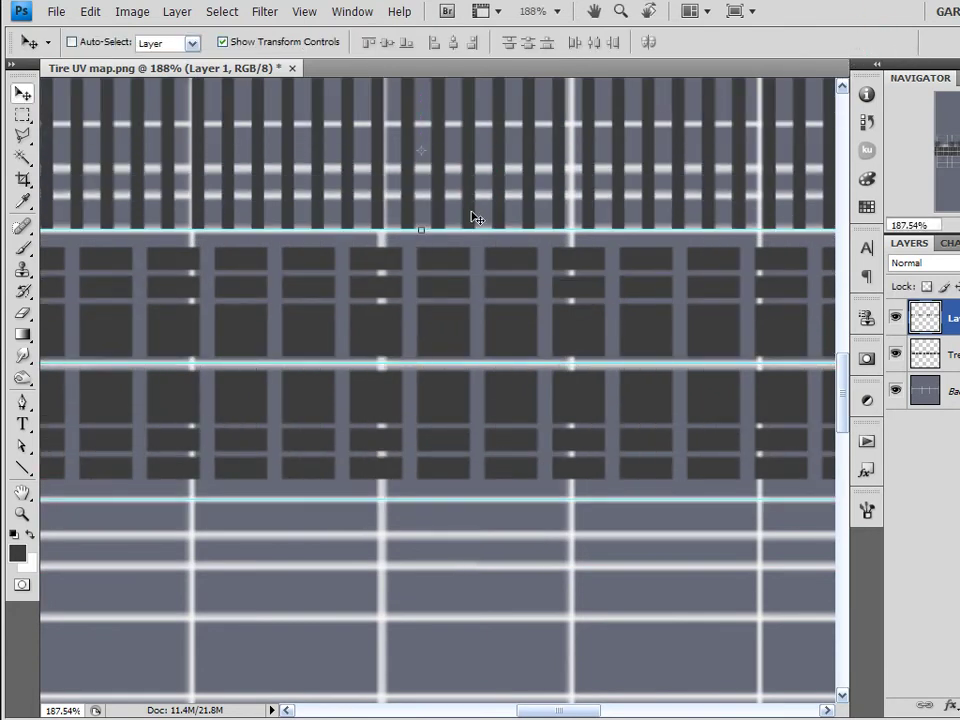
scroll(472, 194, down, 2)
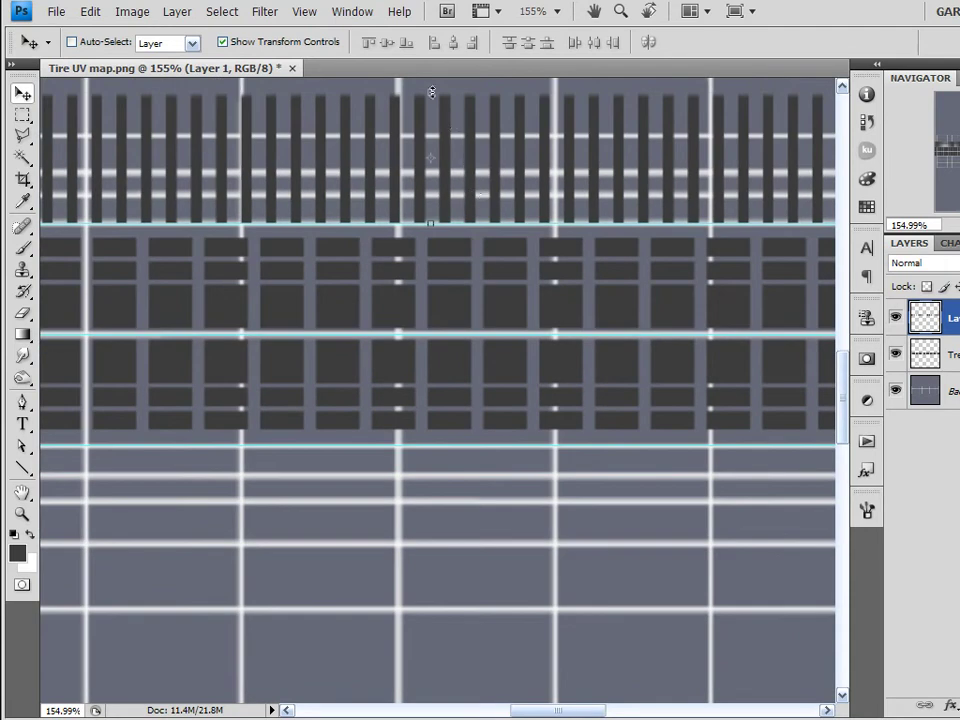
drag(431, 92, 431, 154)
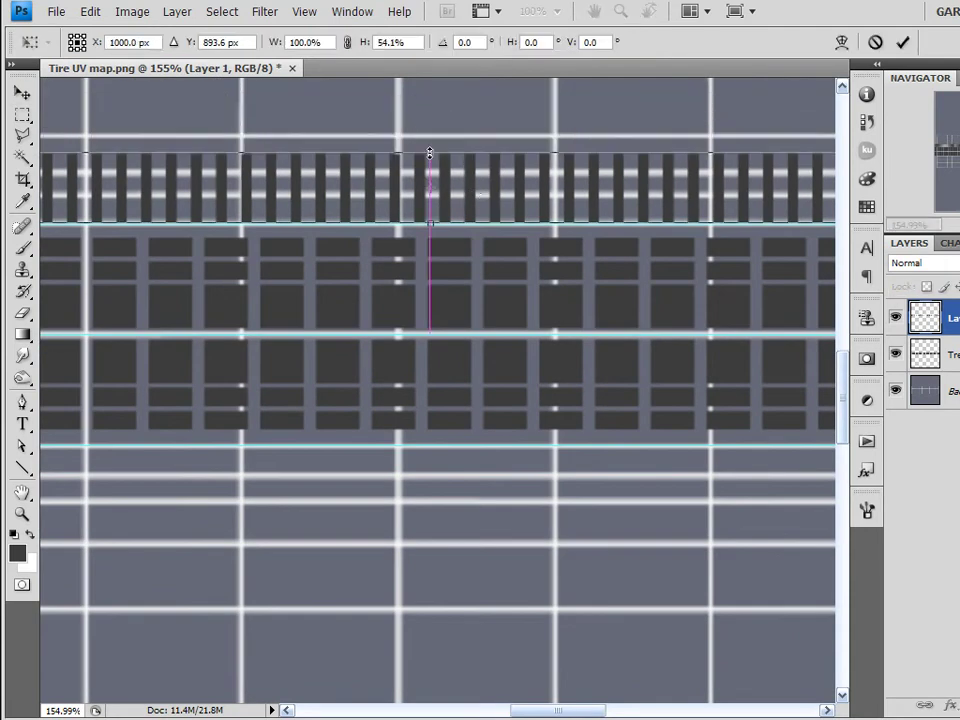
click(902, 47)
- Duplicate the bar row straight down to just below the guide under the tread squares and select both bar layers
drag(397, 197, 419, 464)
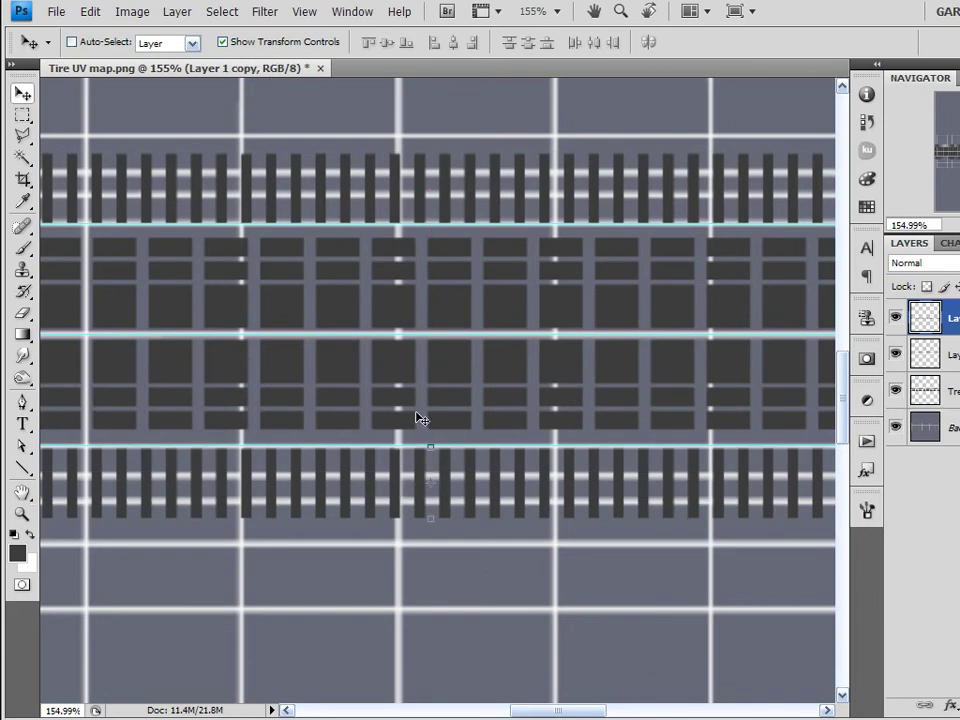
scroll(420, 418, down, 5)
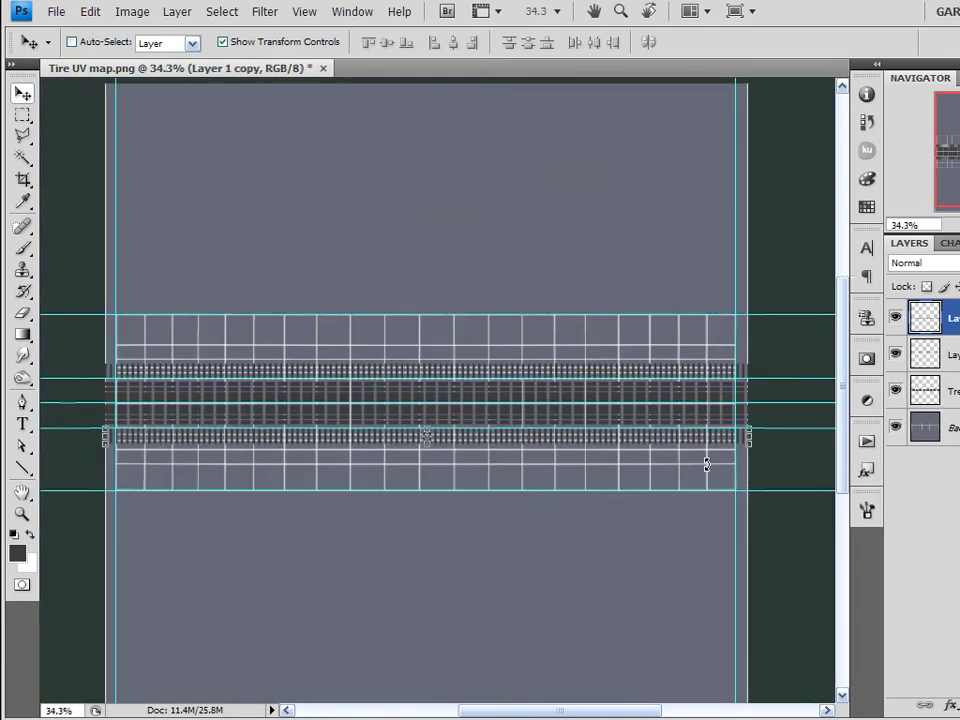
shift+click(950, 354)
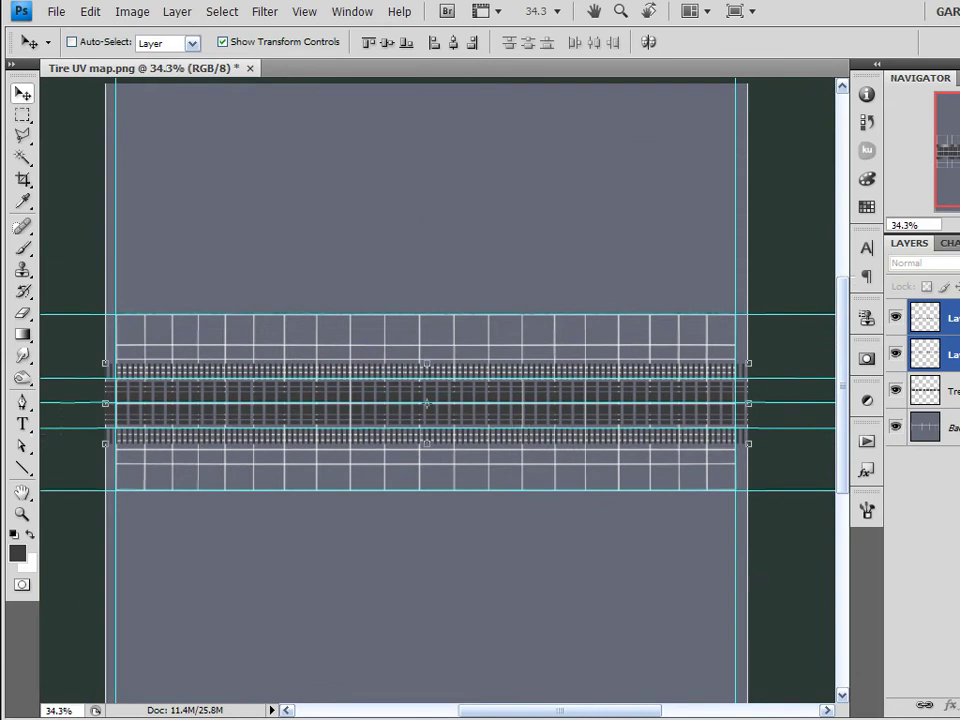
- Merge the two bar layers and narrow the bar rows so their right end meets the right vertical guide
key(ctrl+e)
scroll(715, 384, up, 5)
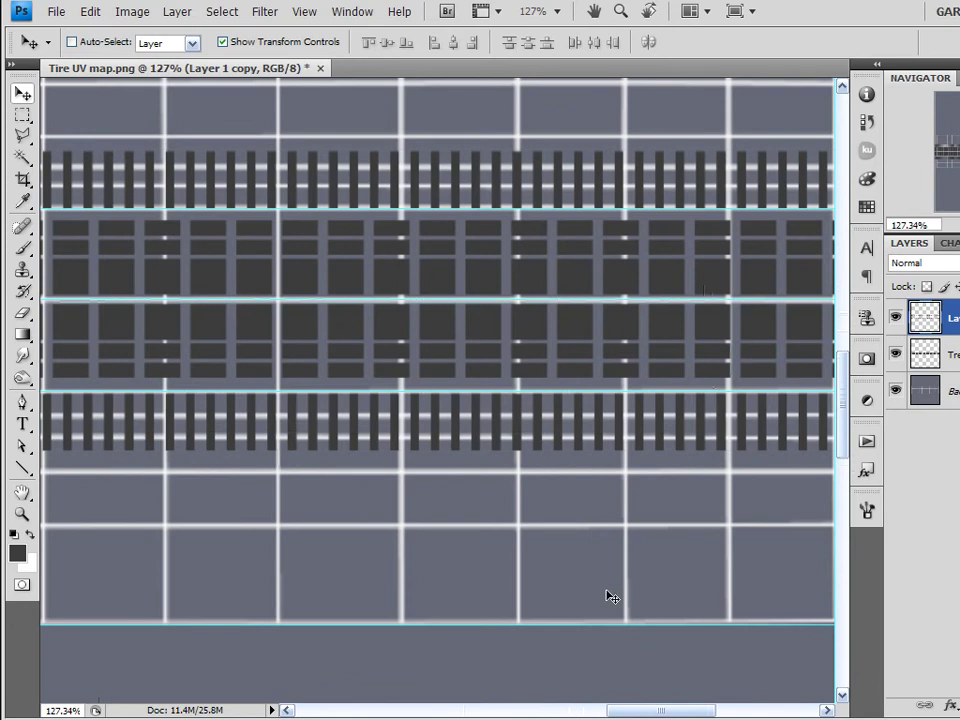
drag(687, 437, 358, 506)
scroll(399, 489, up, 3)
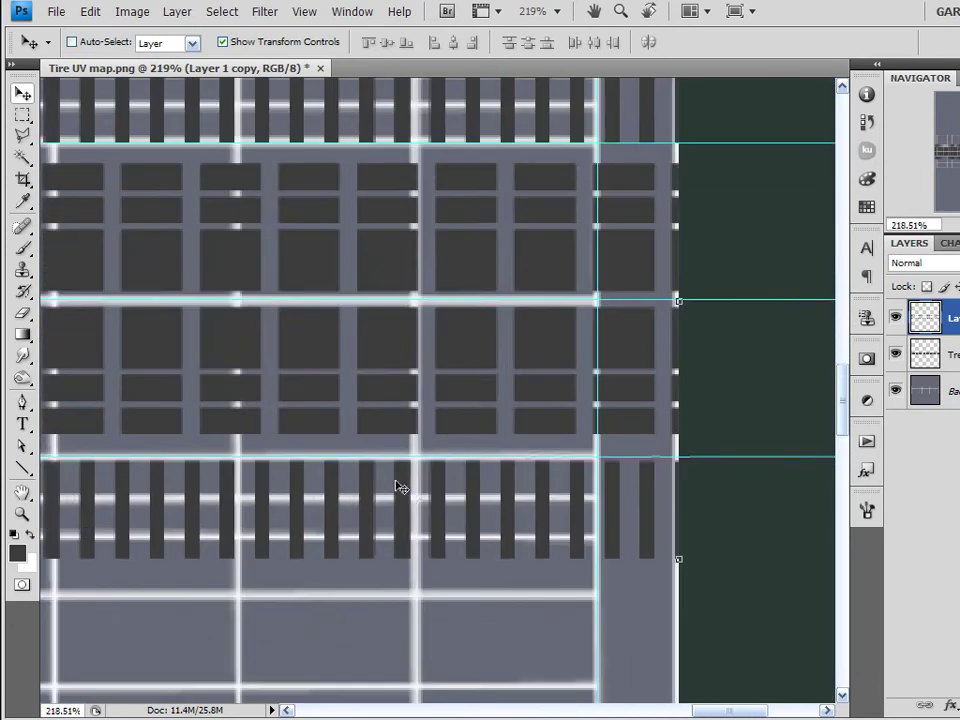
scroll(514, 456, up, 3)
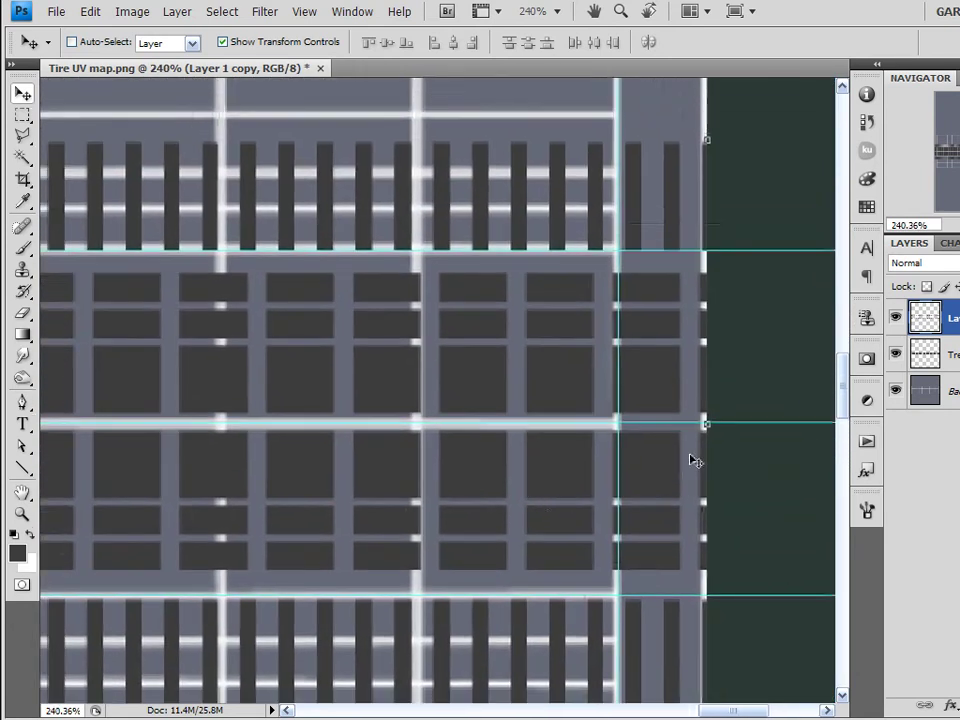
drag(707, 427, 620, 425)
click(902, 42)
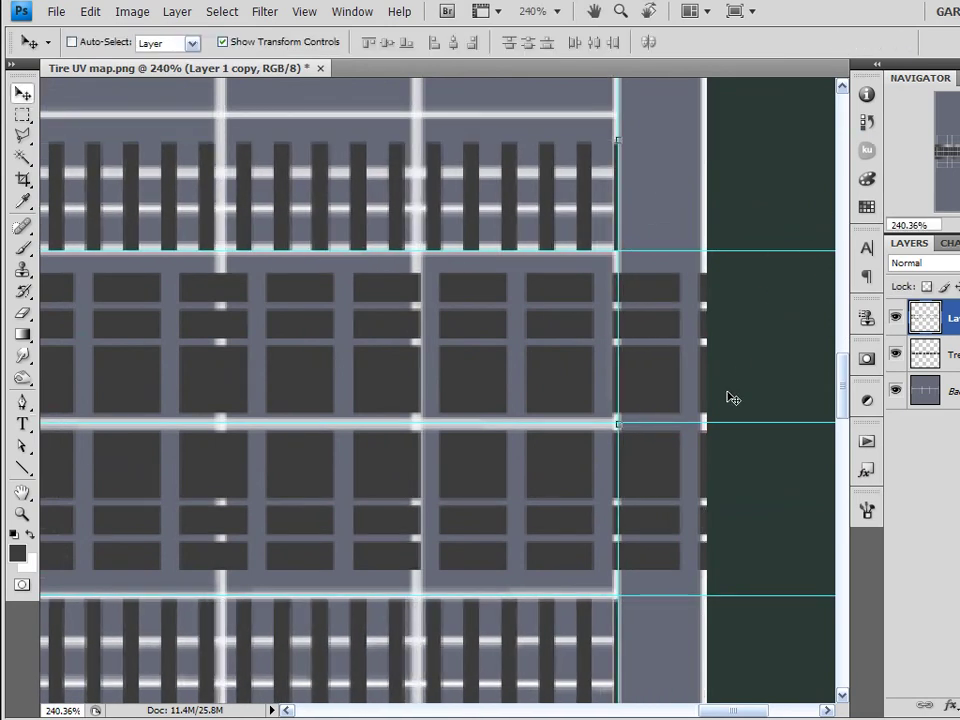
- Scale the Tread layer's width to 98.6% from its right end, so the last full column of squares ends at the right vertical guide
click(944, 354)
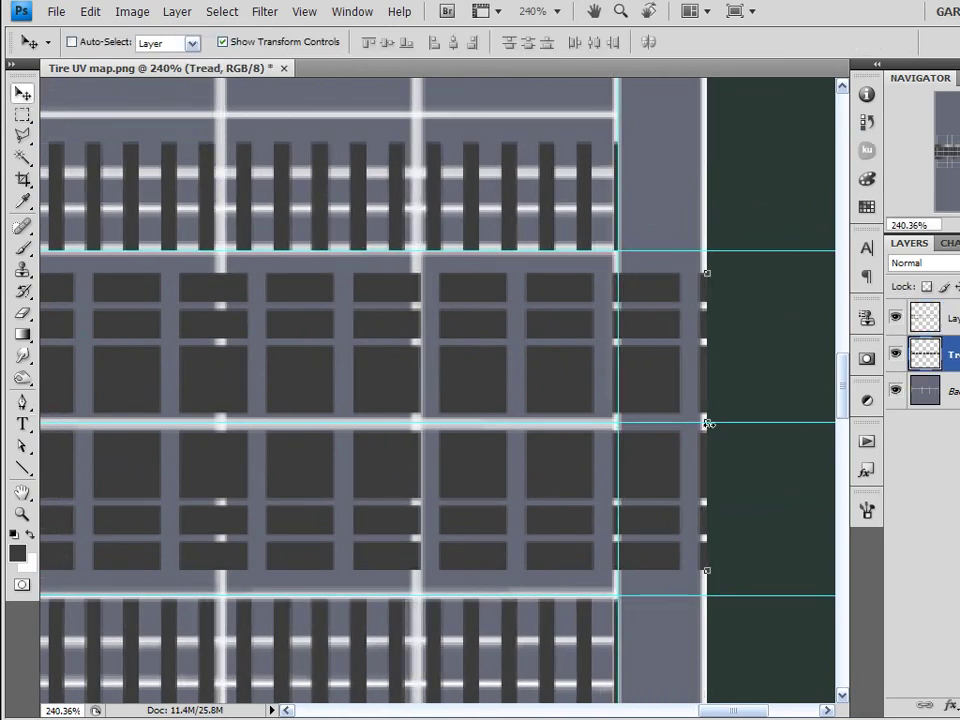
drag(707, 424, 642, 422)
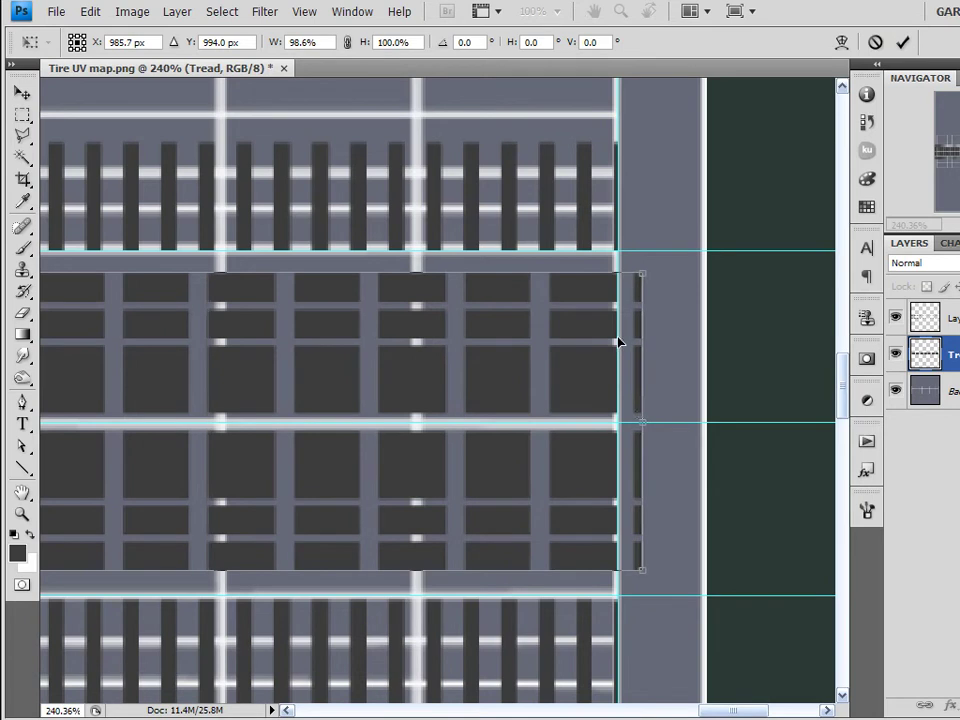
scroll(618, 330, up, 3)
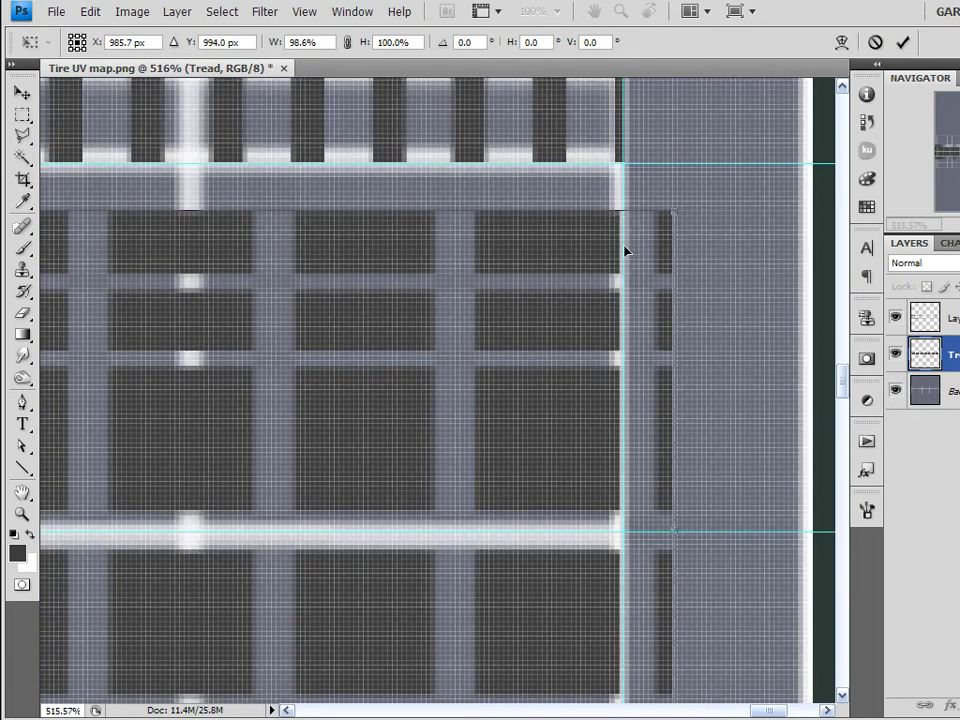
drag(677, 531, 689, 487)
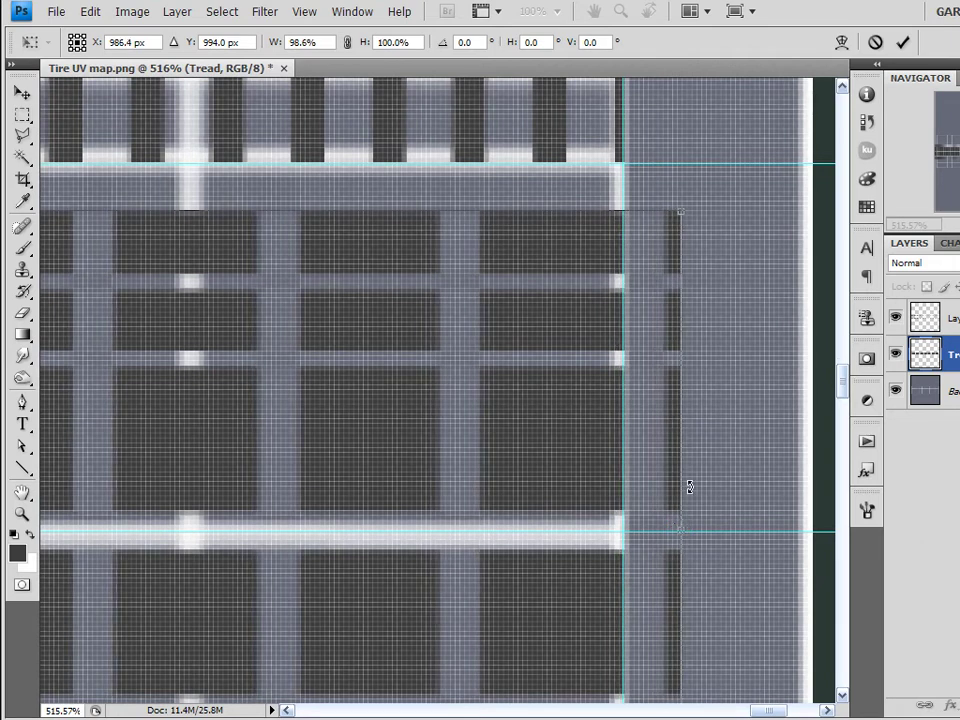
click(903, 42)
scroll(535, 450, down, 5)
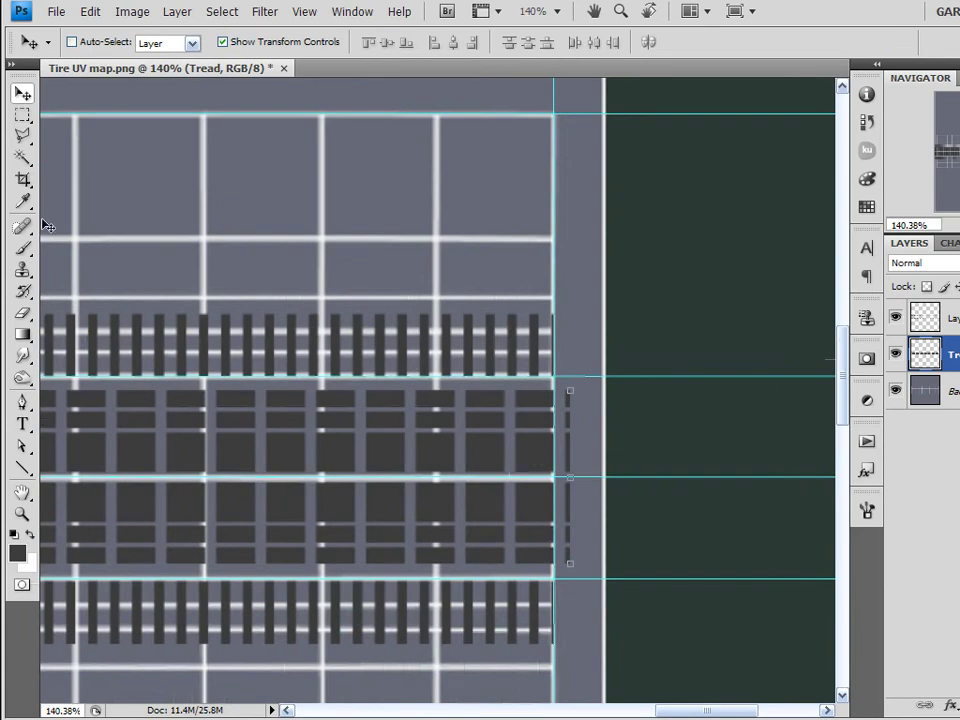
- Select the leftover sliver of tread squares beyond the right vertical guide with a rectangular marquee, delete it and deselect
click(22, 115)
drag(605, 290, 566, 578)
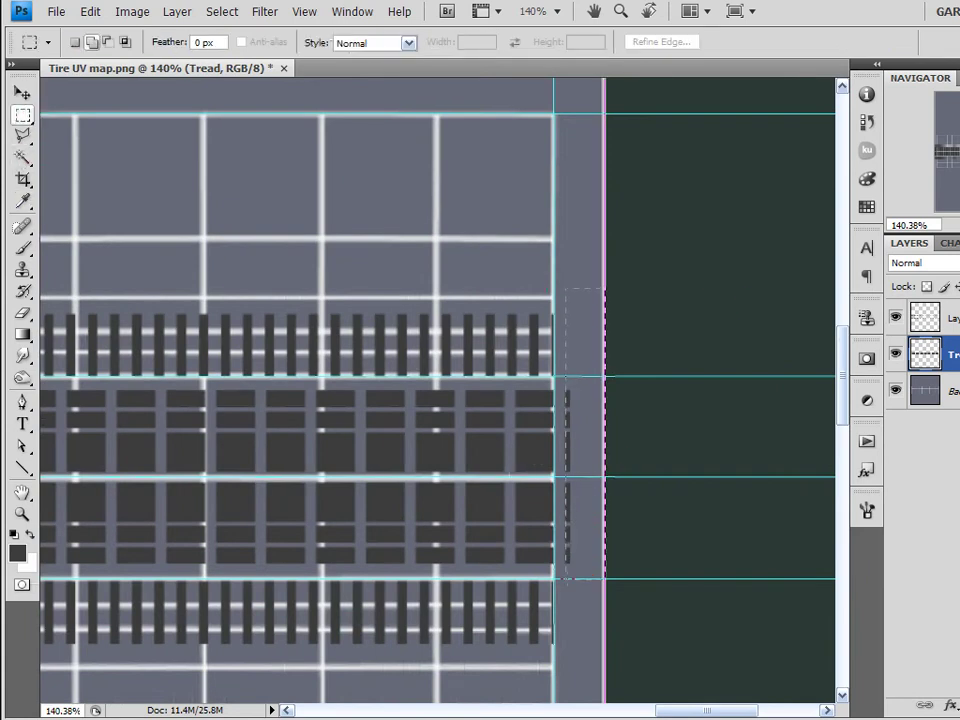
drag(558, 630, 553, 632)
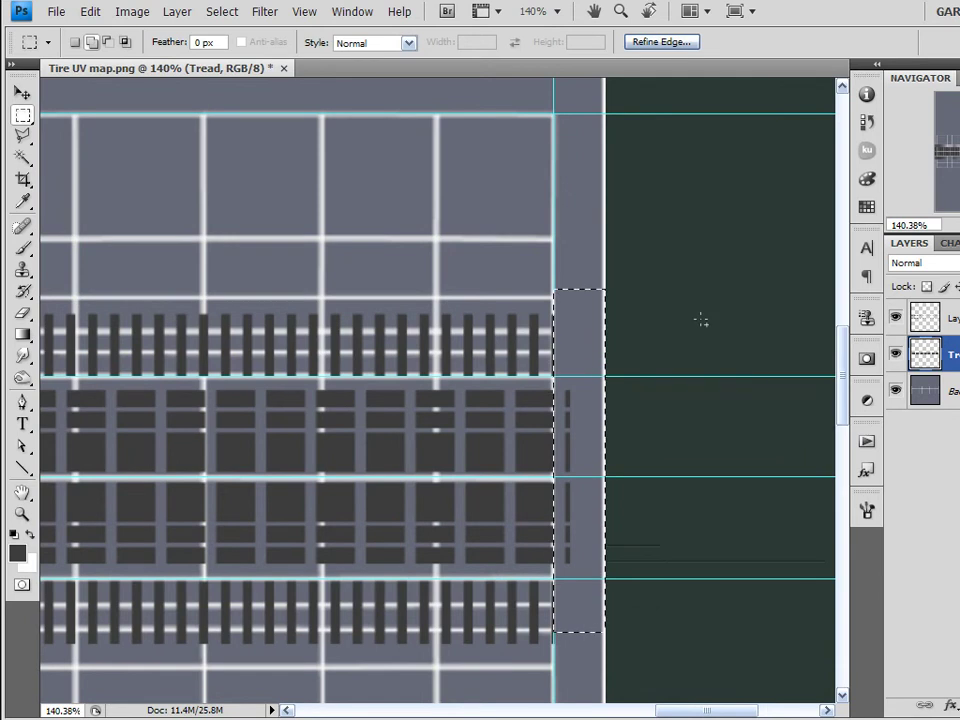
click(613, 412)
drag(565, 574, 562, 571)
click(72, 37)
click(74, 41)
click(295, 117)
click(612, 454)
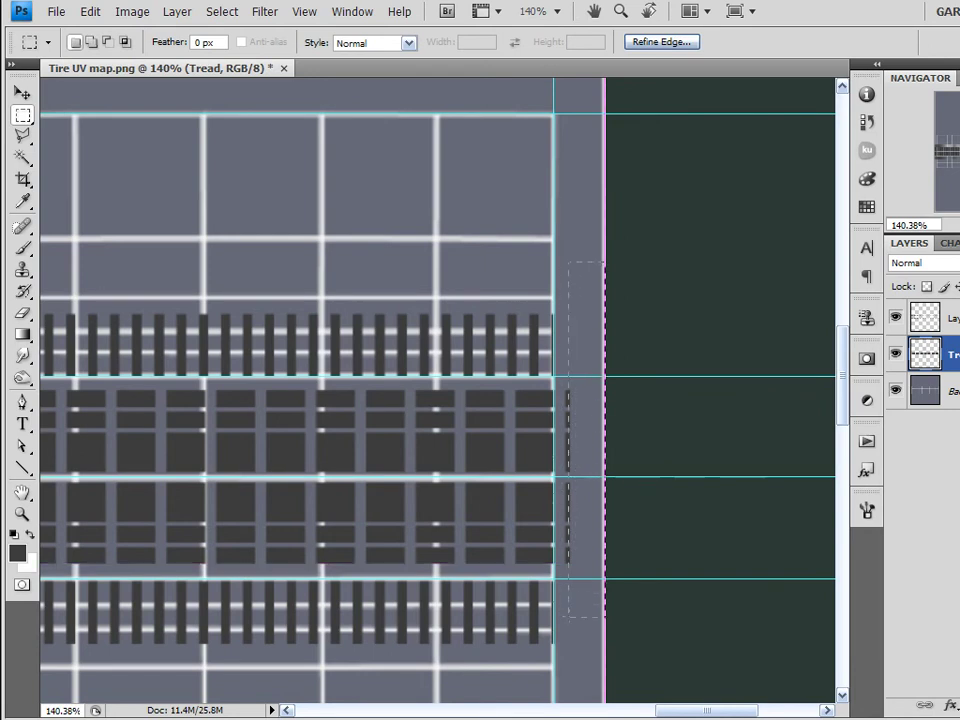
drag(563, 617, 563, 616)
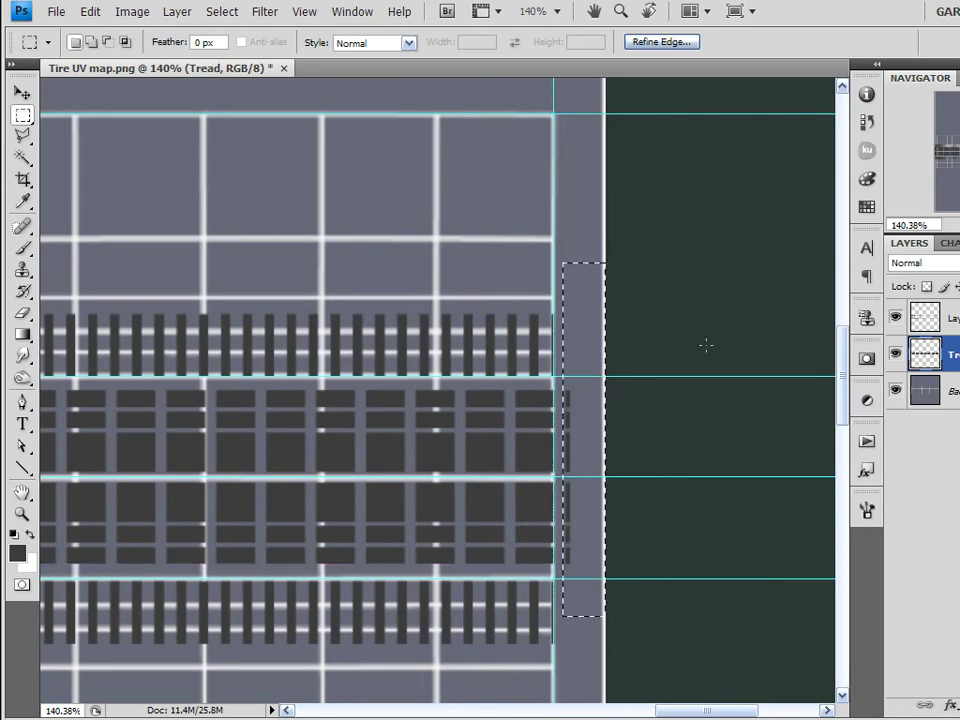
click(22, 93)
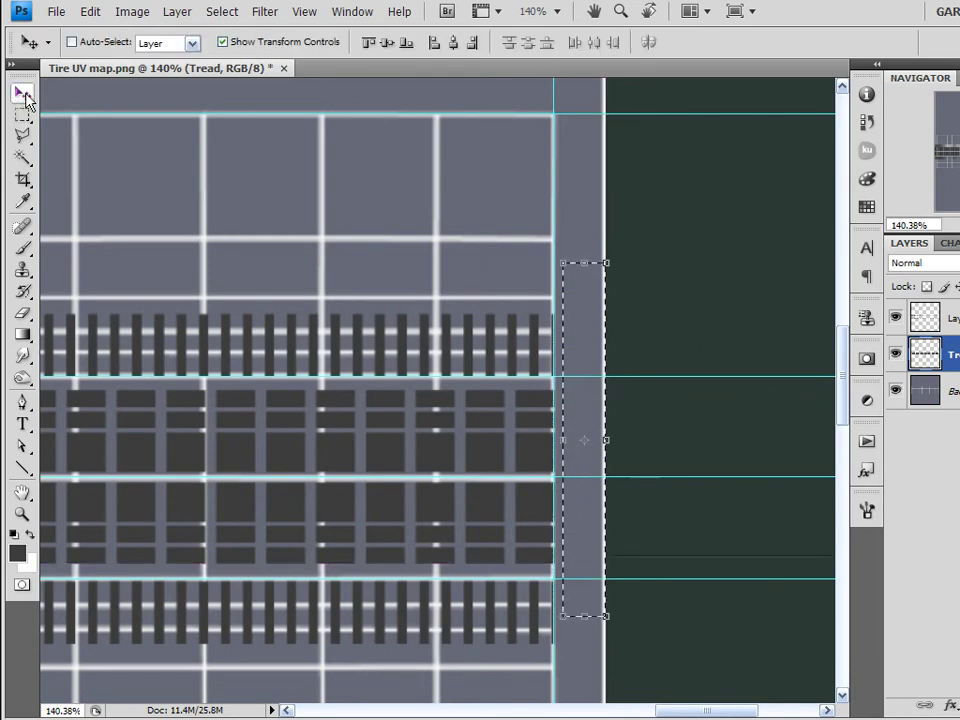
key(ctrl+d)
- Scale the Tread layer's width to 98.3% so its left end meets the left vertical guide
drag(211, 479, 561, 456)
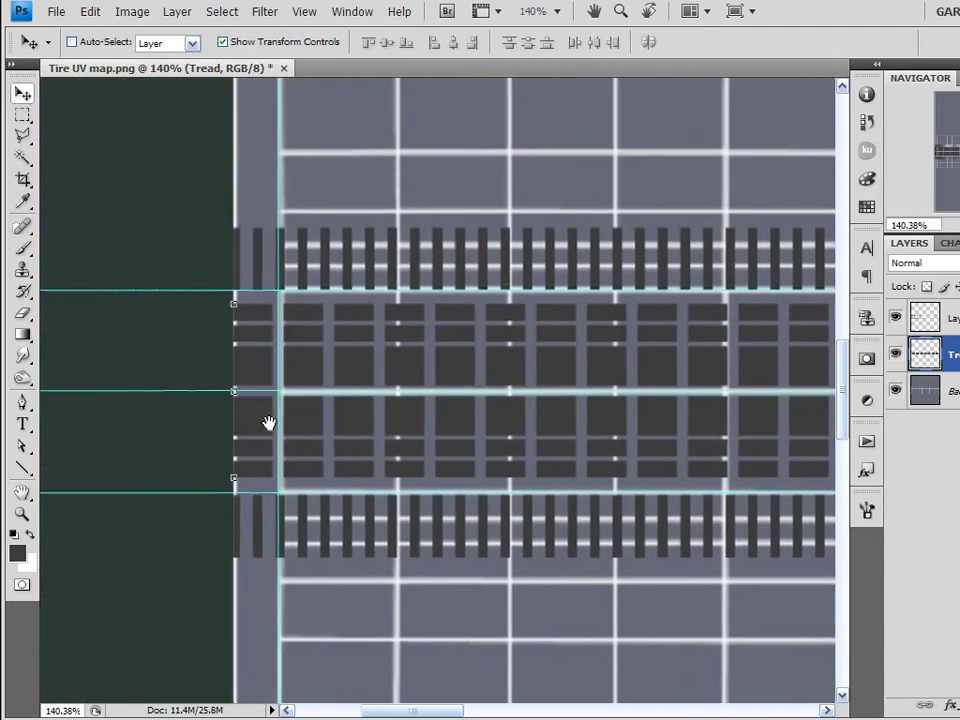
drag(268, 422, 361, 468)
scroll(362, 468, up, 3)
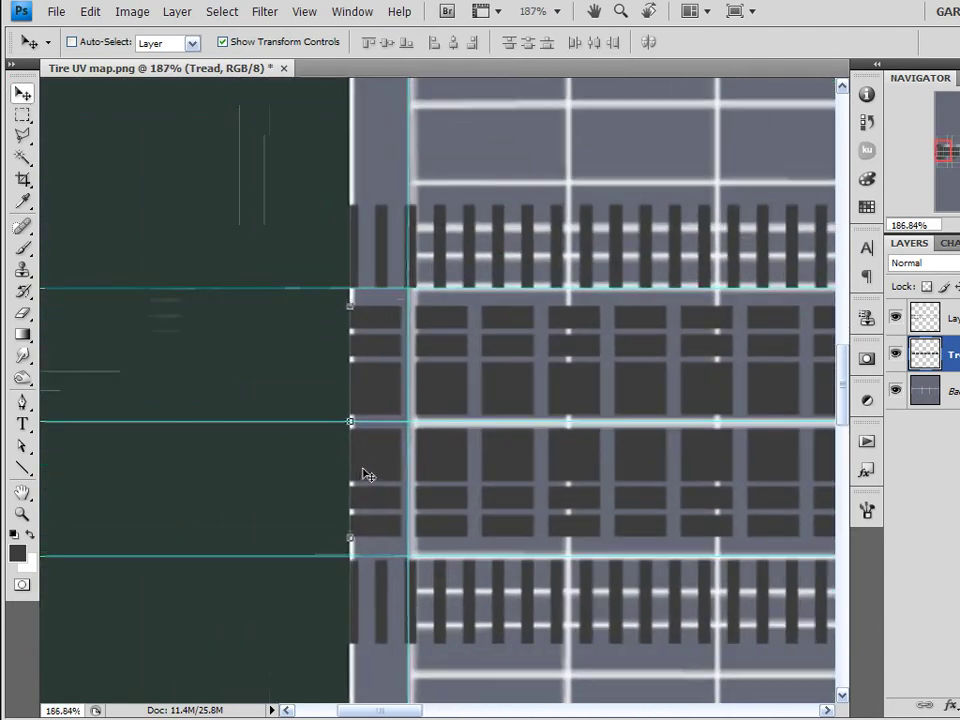
drag(347, 422, 405, 425)
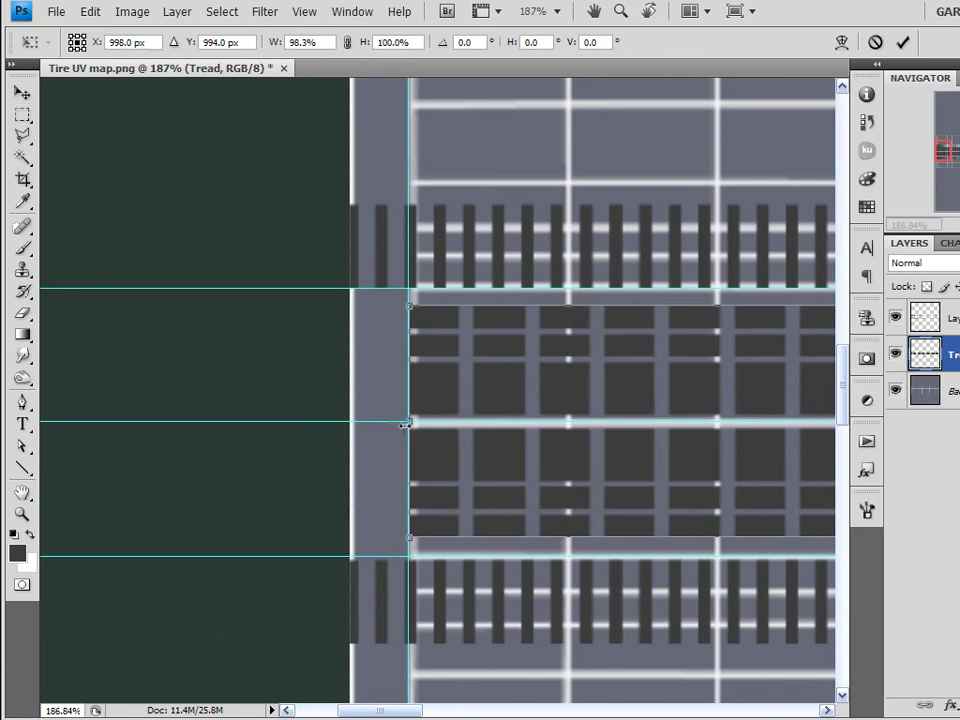
click(902, 42)
- Scale the merged bar layer's width to 98.3% so its left end meets the left vertical guide
click(950, 319)
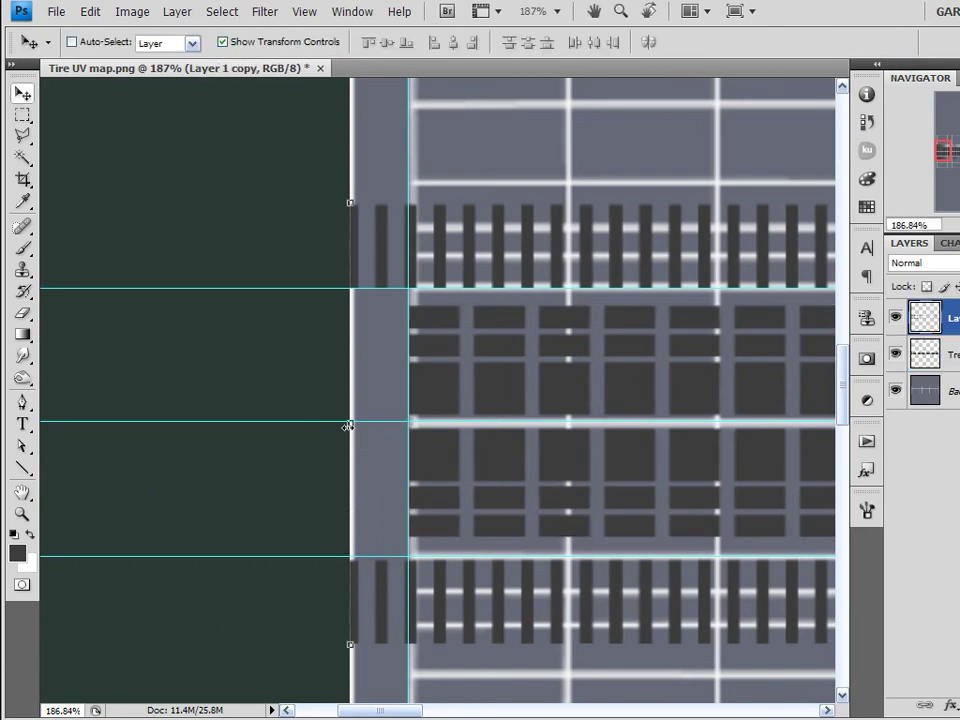
drag(347, 424, 405, 415)
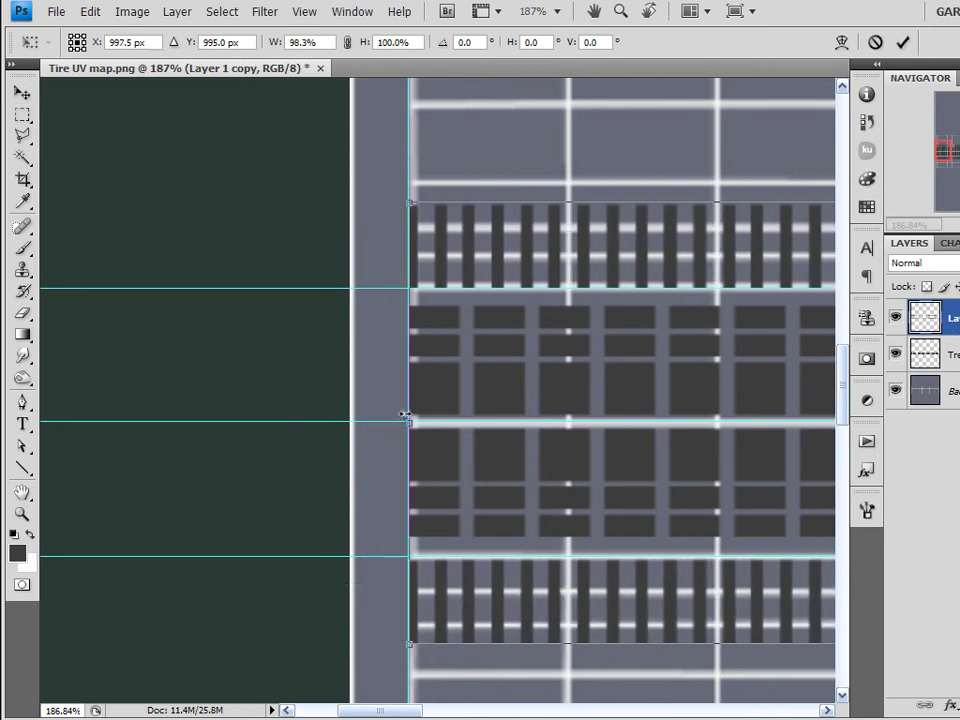
click(902, 42)
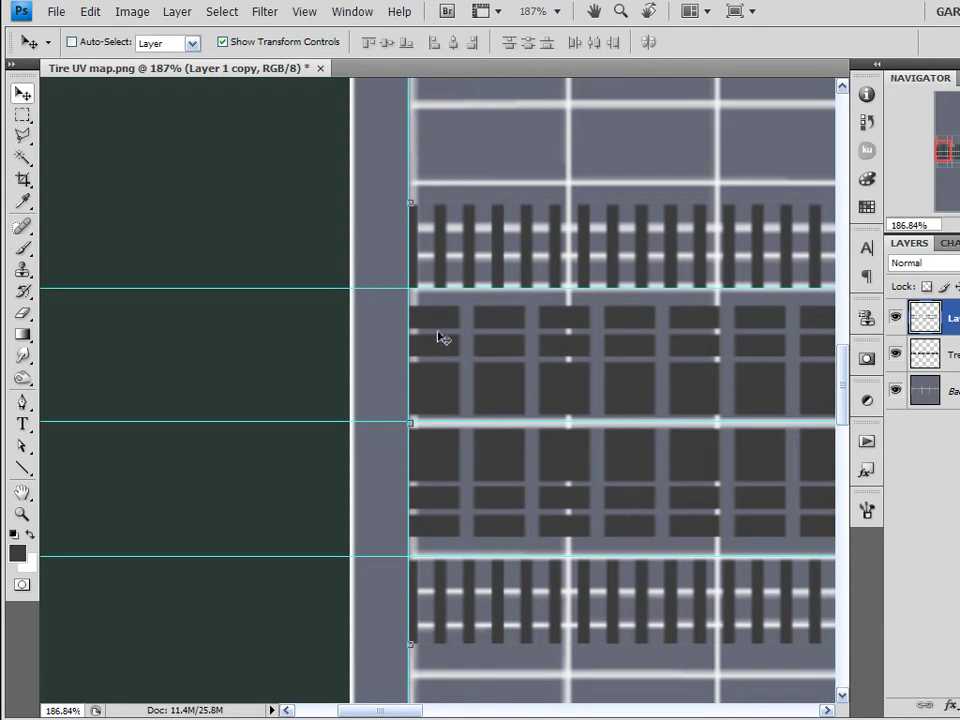
- Scale the Tread layer's width to 99.7%, pulling its left end slightly inside the left guide to leave a gap
click(938, 356)
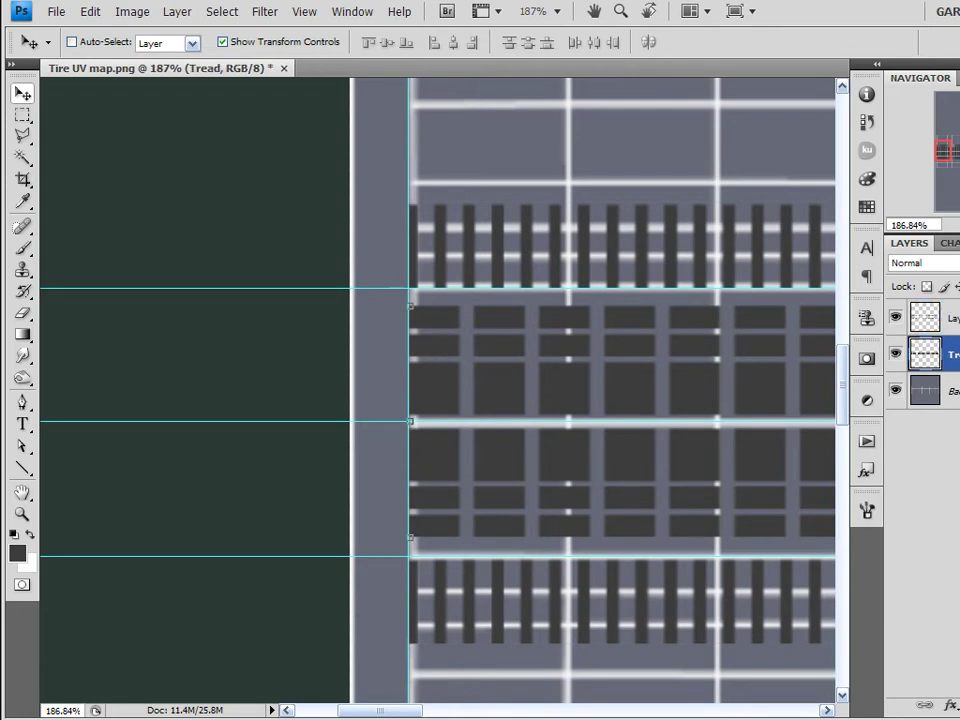
scroll(655, 430, up, 7)
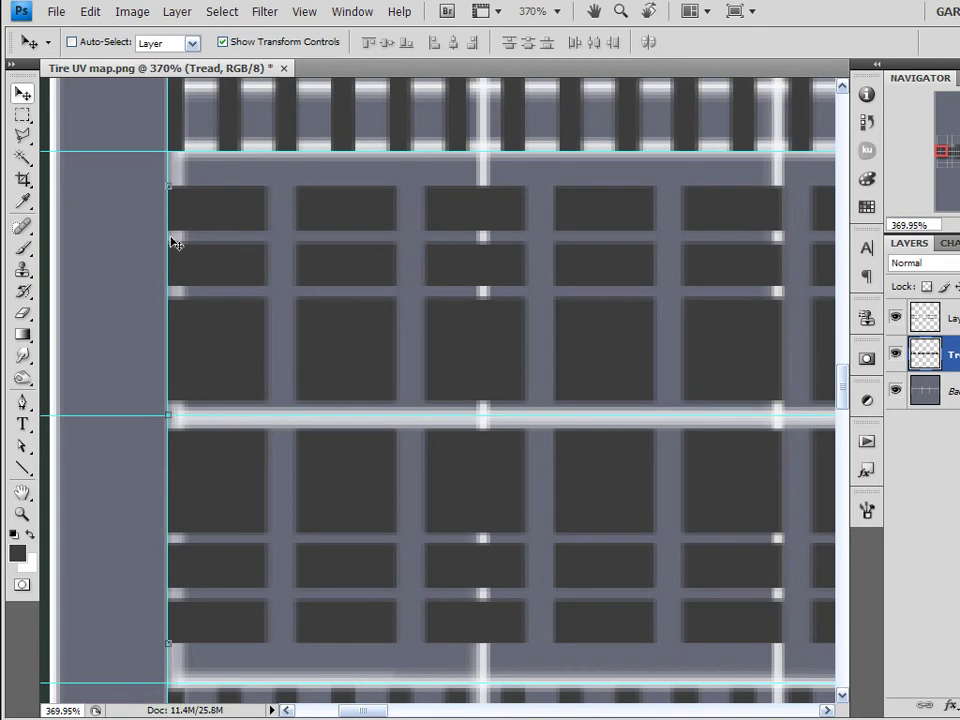
drag(165, 415, 188, 417)
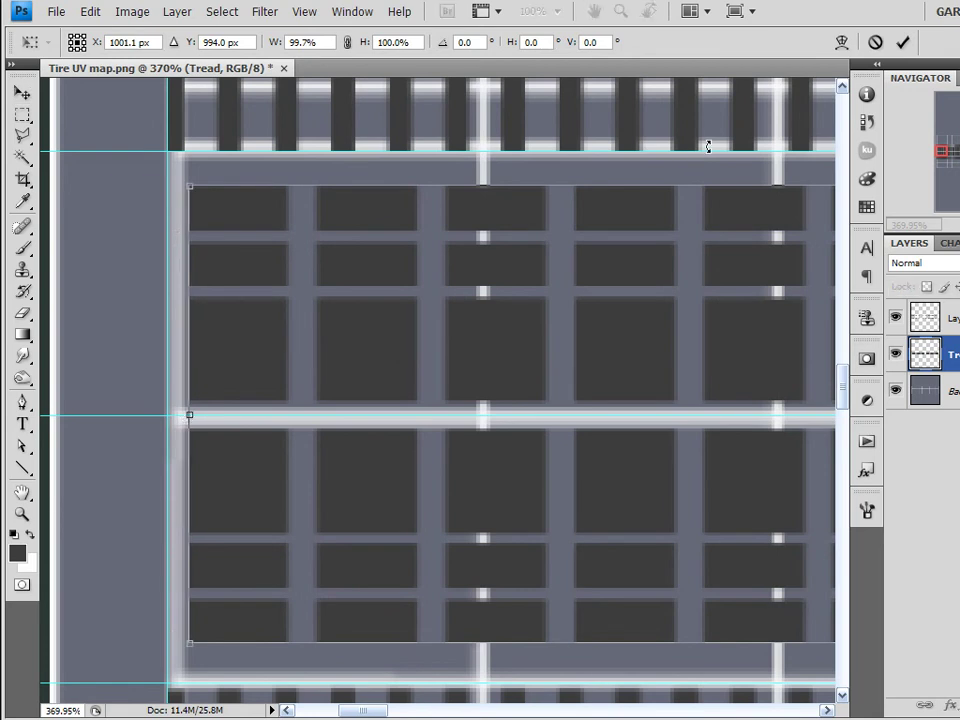
click(906, 288)
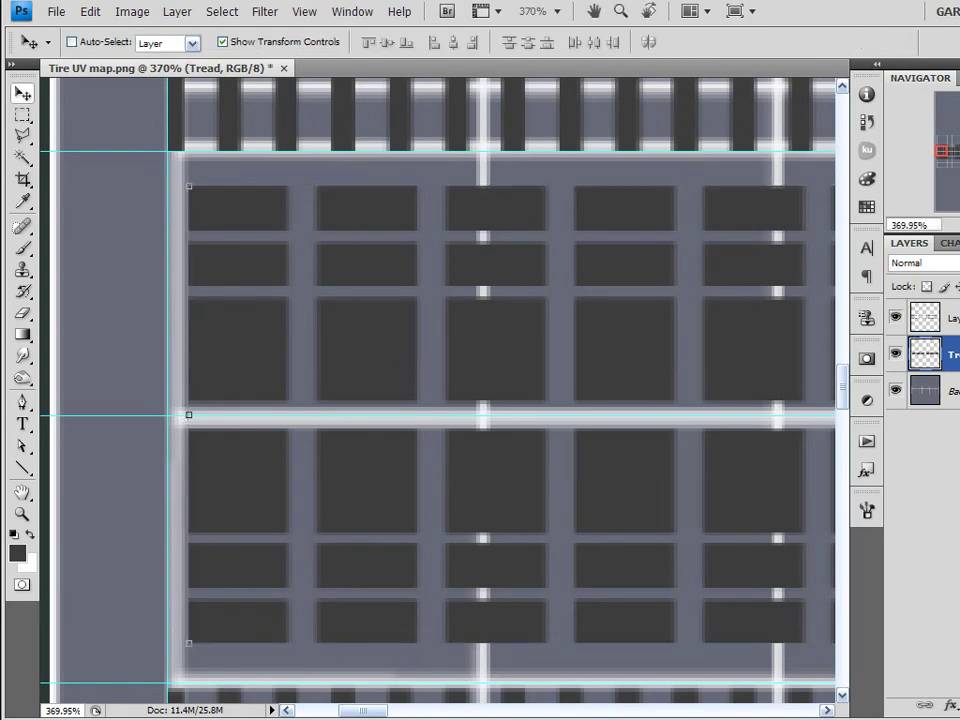
- Scale the merged bar layer's width to 99.5%, pulling its left end slightly inside the left guide
key(alt+bracketright)
drag(371, 270, 370, 403)
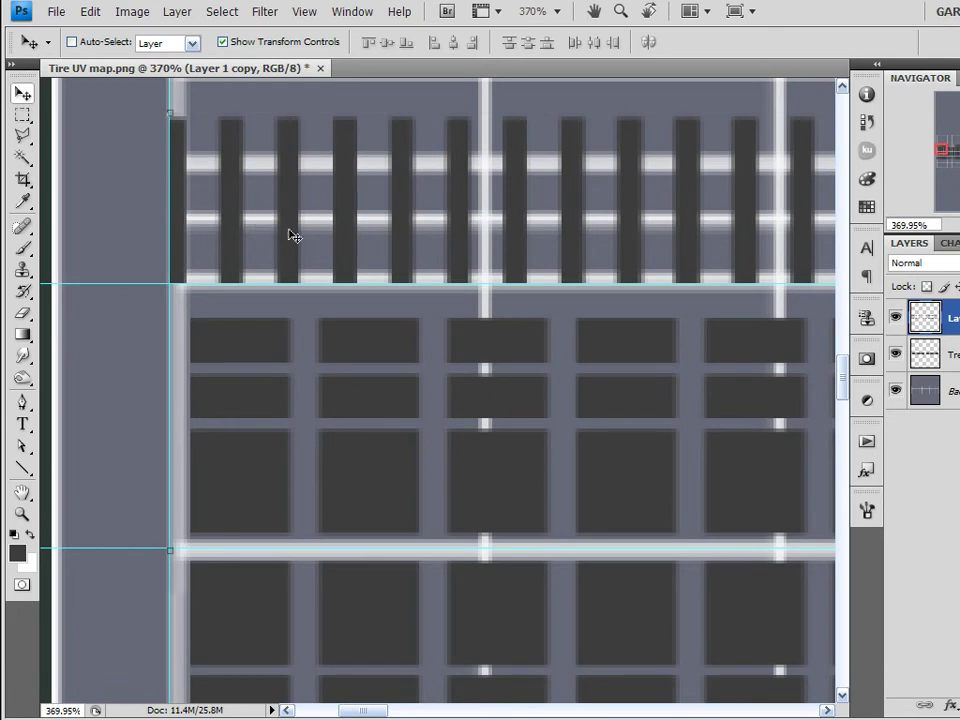
key(ctrl+t)
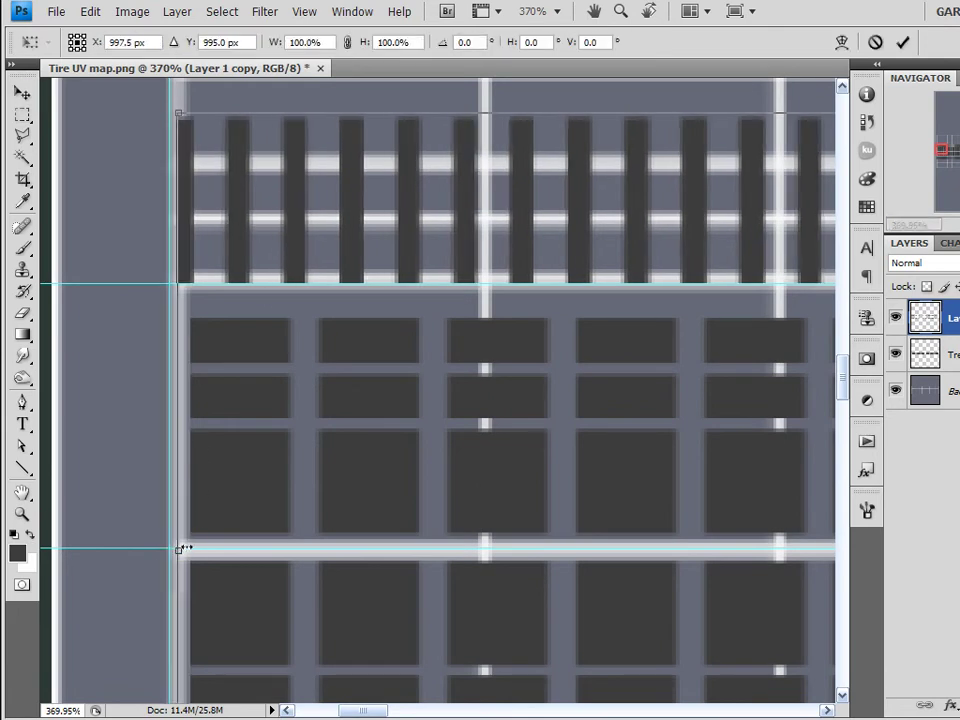
drag(180, 551, 202, 549)
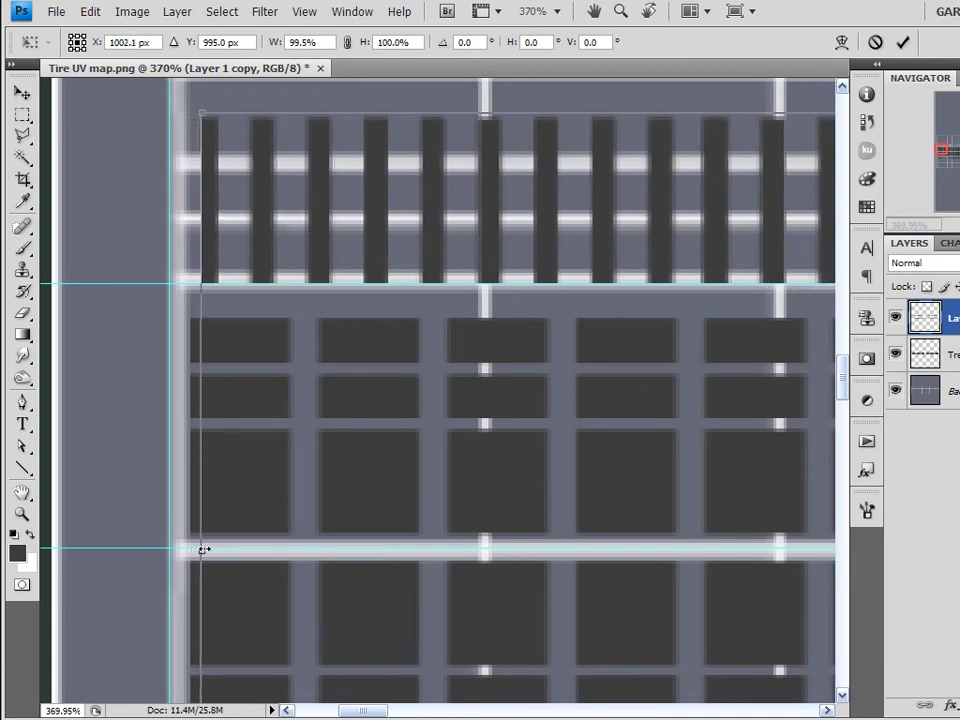
key(Return)
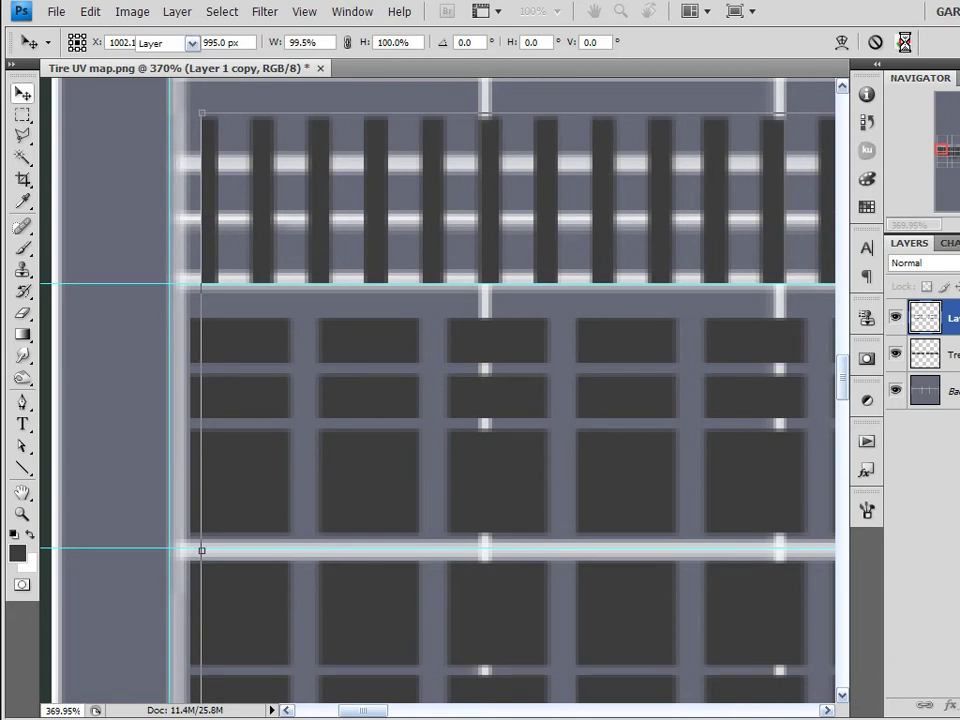
- Inspect the tread squares and bar rows along the UV strip for even spacing and fit between the guides
scroll(410, 437, down, 2)
scroll(470, 457, down, 1)
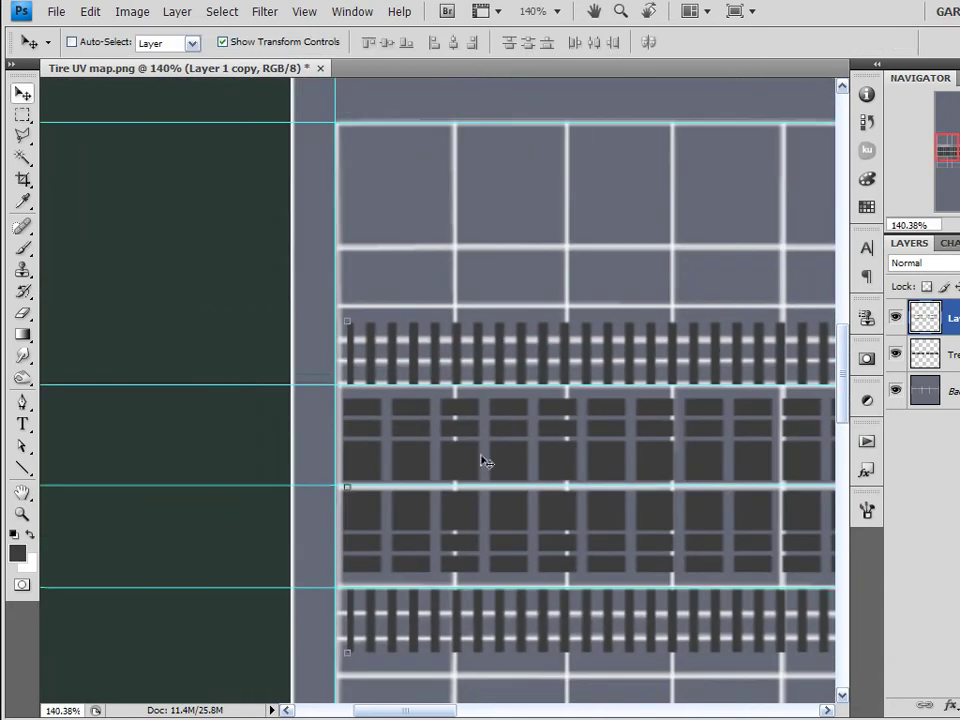
drag(592, 485, 386, 443)
scroll(304, 426, down, 1)
scroll(306, 428, down, 2)
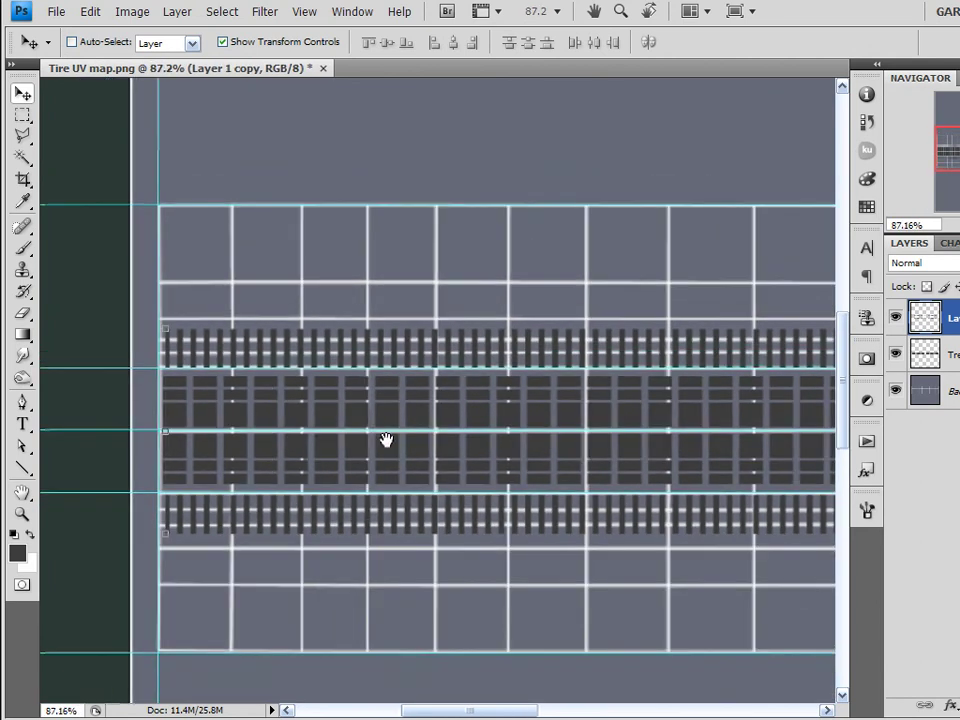
scroll(391, 440, down, 1)
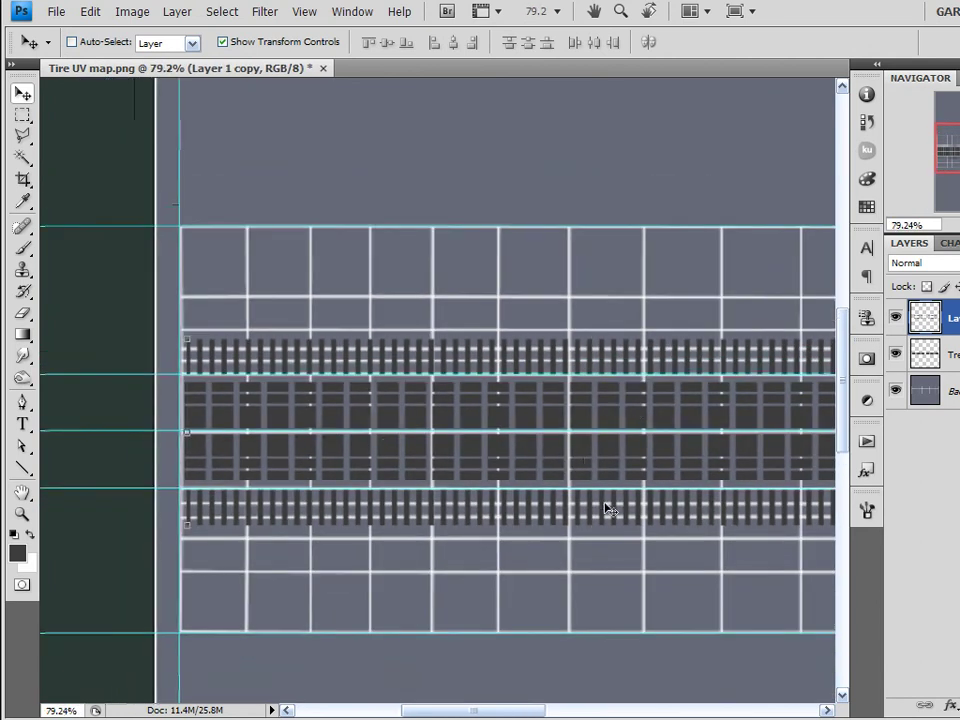
drag(600, 493, 498, 476)
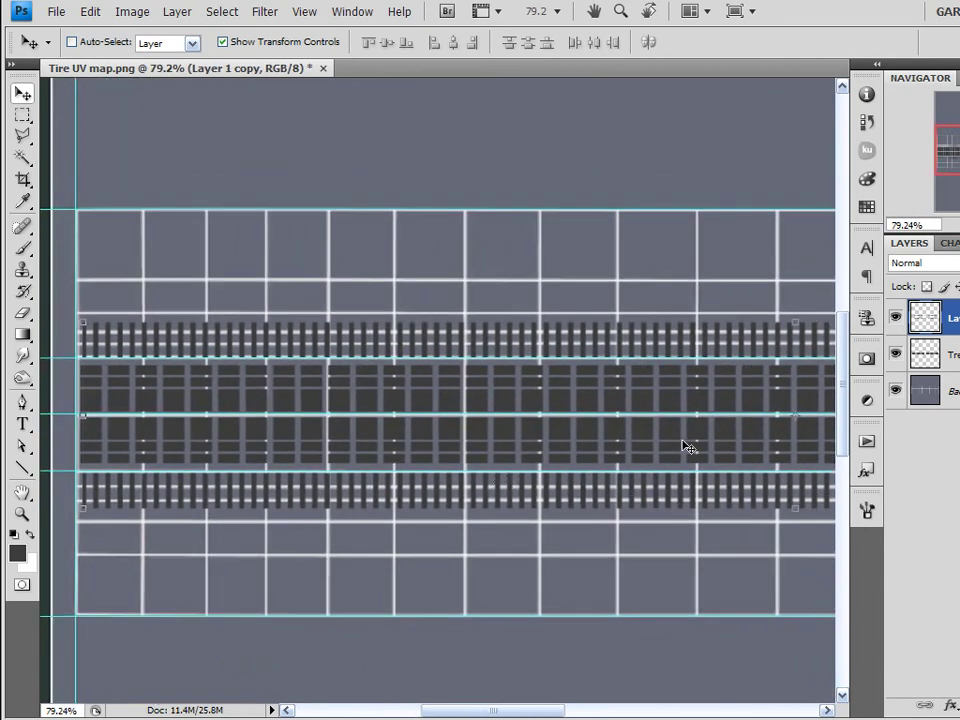
scroll(514, 381, down, 1)
drag(508, 399, 416, 428)
scroll(461, 435, down, 1)
scroll(426, 431, down, 2)
scroll(426, 431, up, 2)
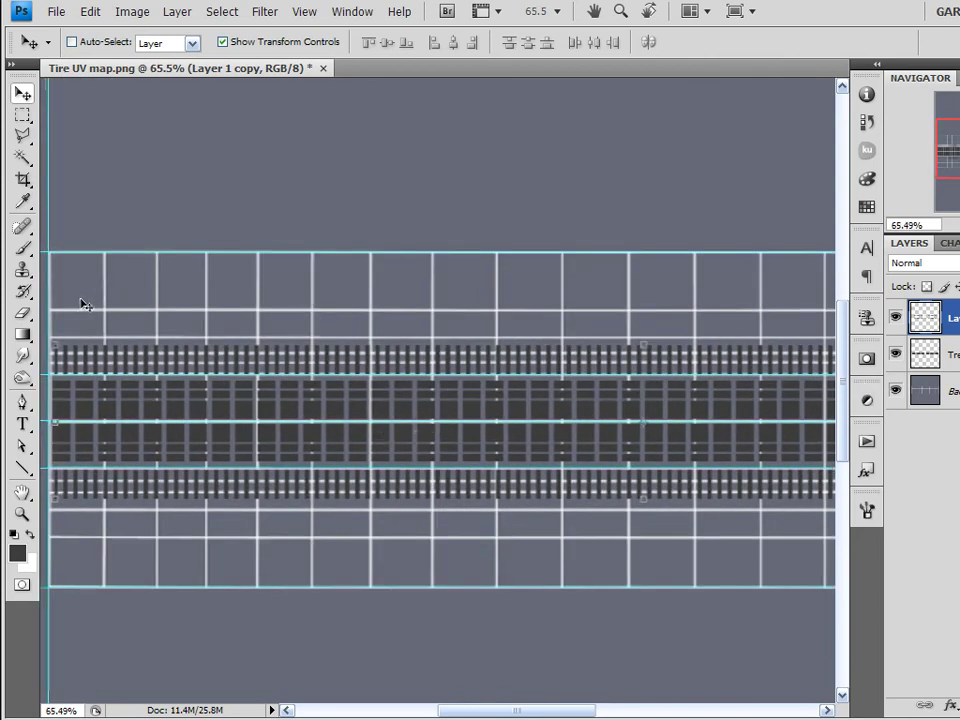
- Add a text layer reading "GOD YEAR" in 36 pt Blackoak Std on the lower sidewall
click(22, 424)
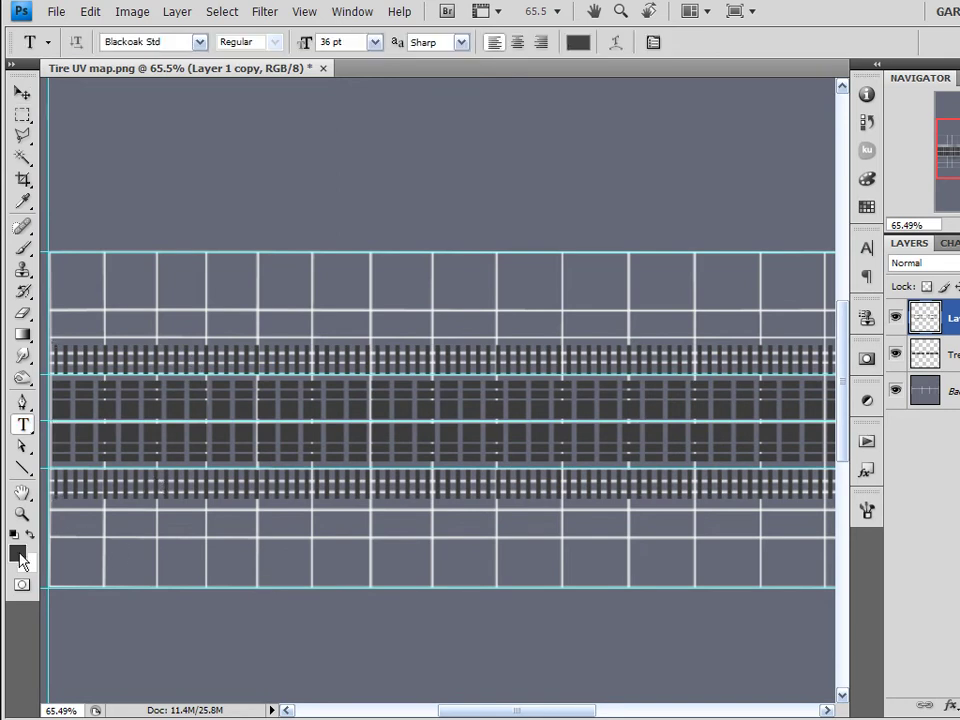
click(194, 549)
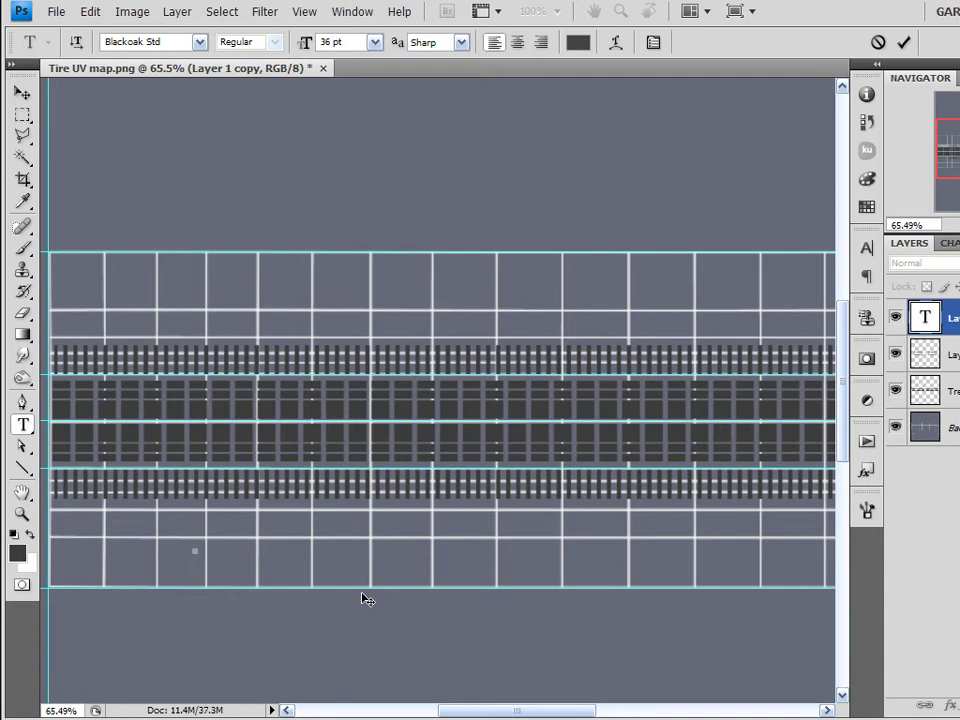
text(G)
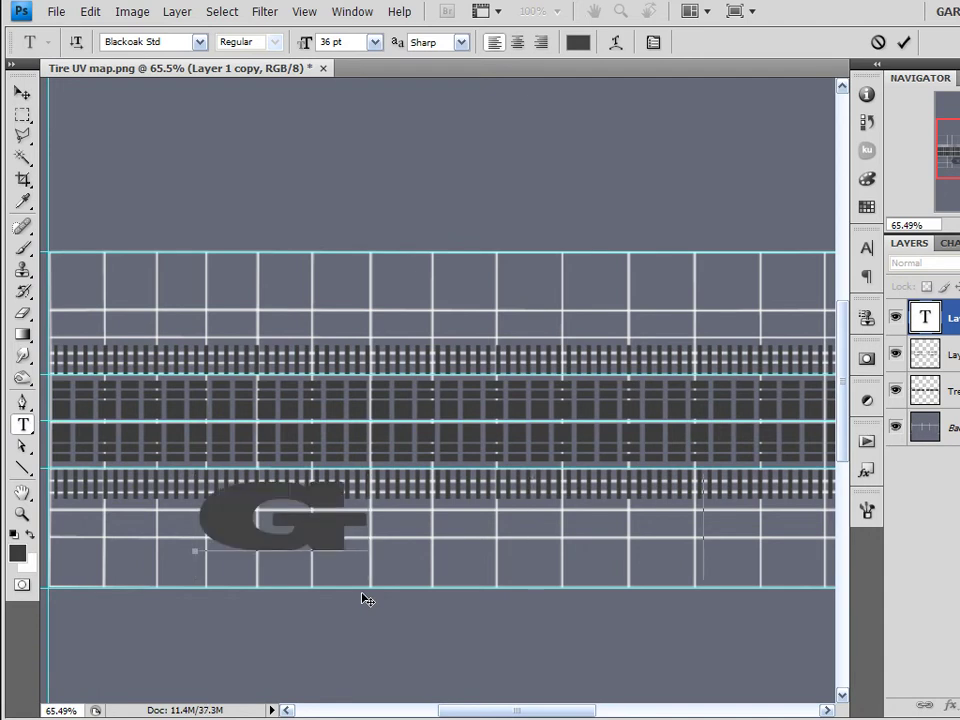
text(ODY)
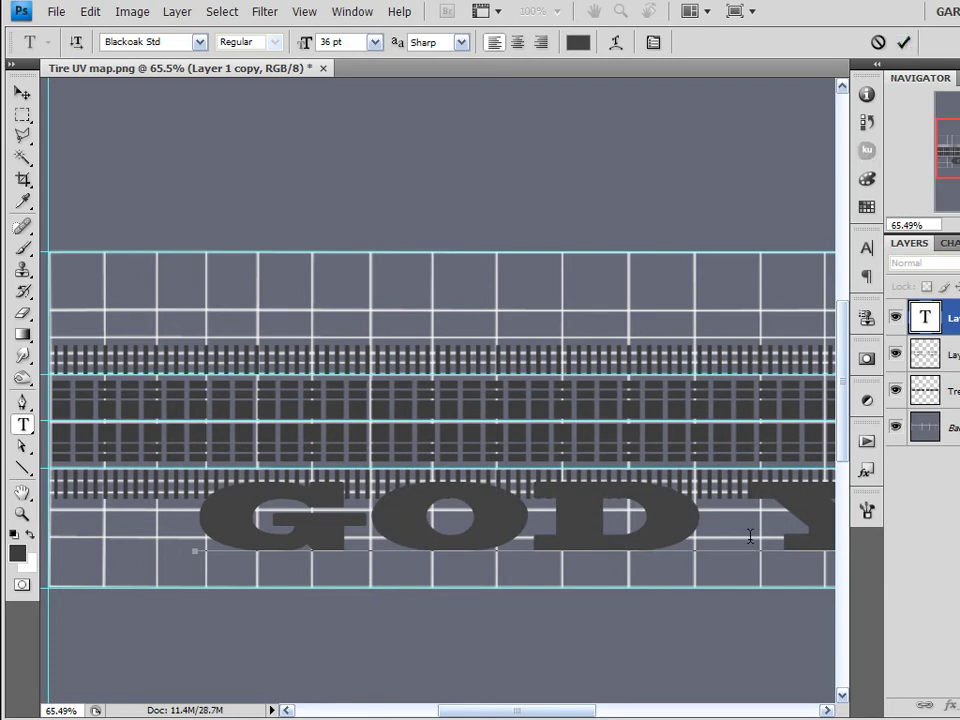
click(761, 536)
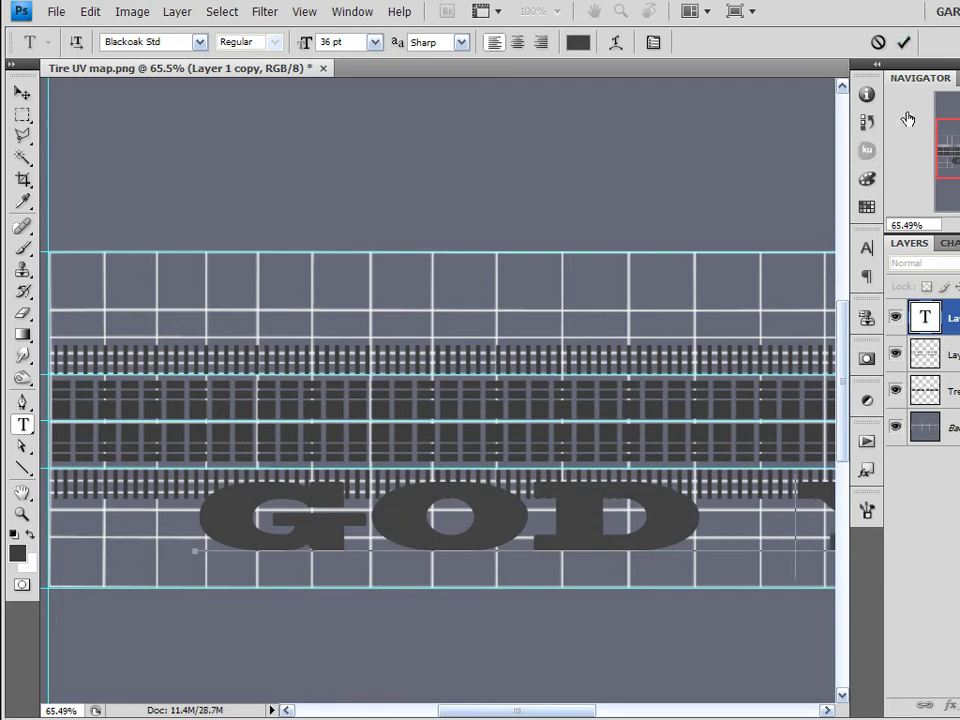
click(903, 42)
- Scale the GOD YEAR text's width to 45.6% and shift it to about X 780 px, Y 1135 px
key(ctrl+0)
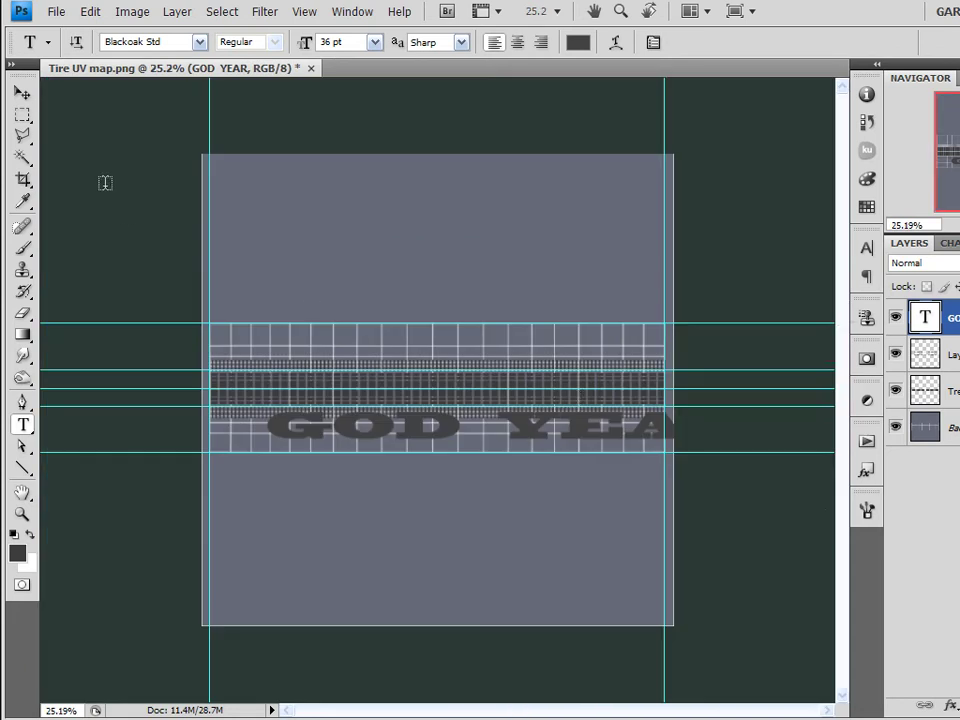
click(22, 93)
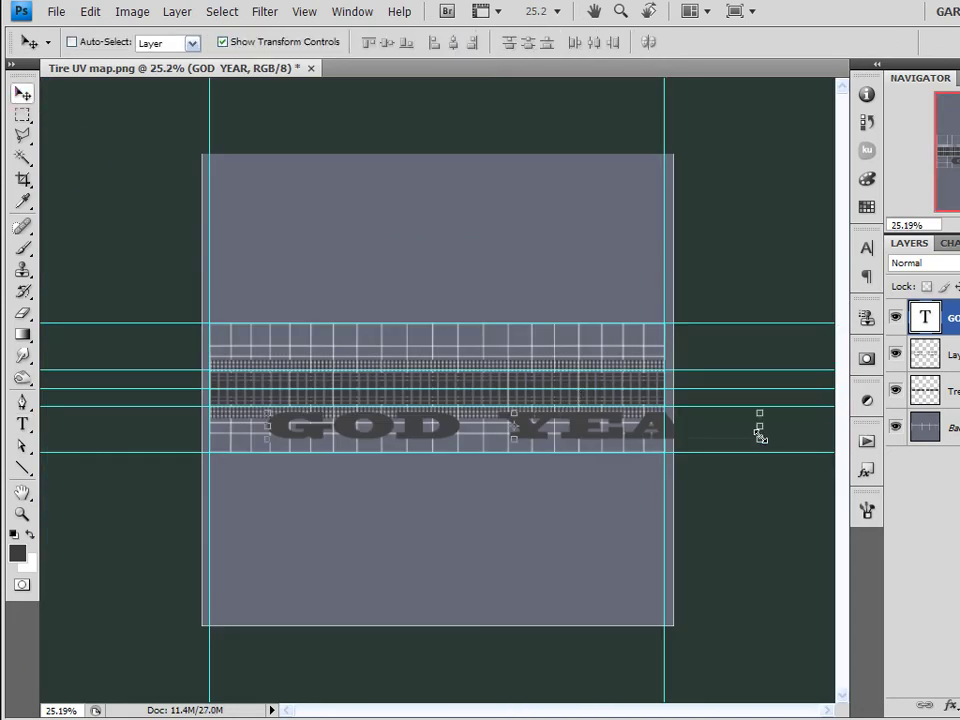
drag(760, 437, 493, 448)
scroll(415, 446, up, 3)
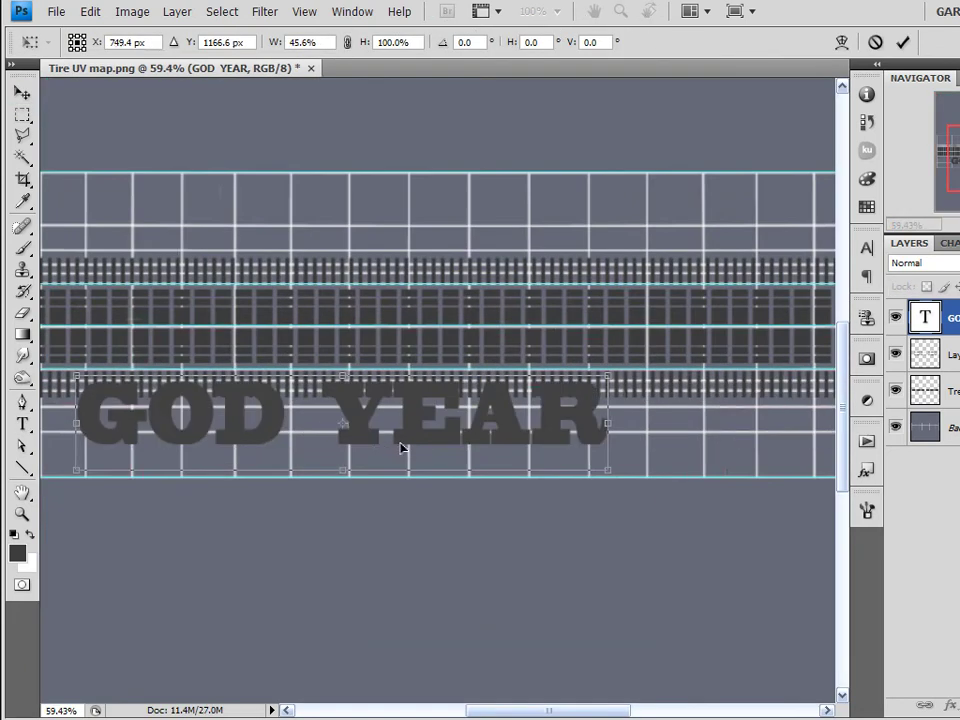
scroll(379, 410, up, 3)
drag(397, 480, 447, 427)
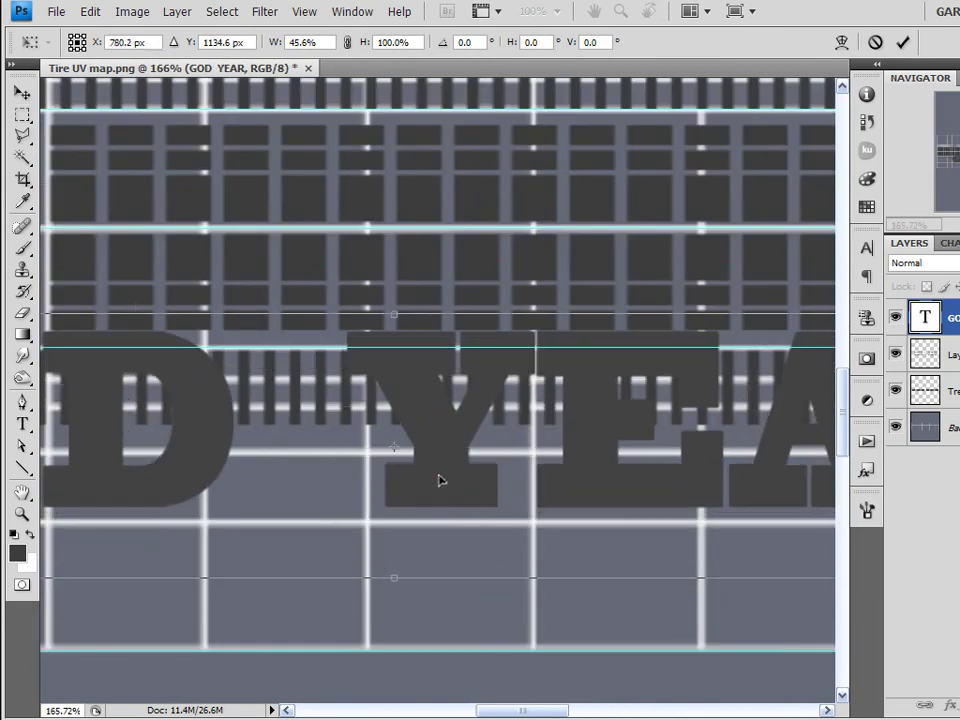
scroll(439, 478, down, 3)
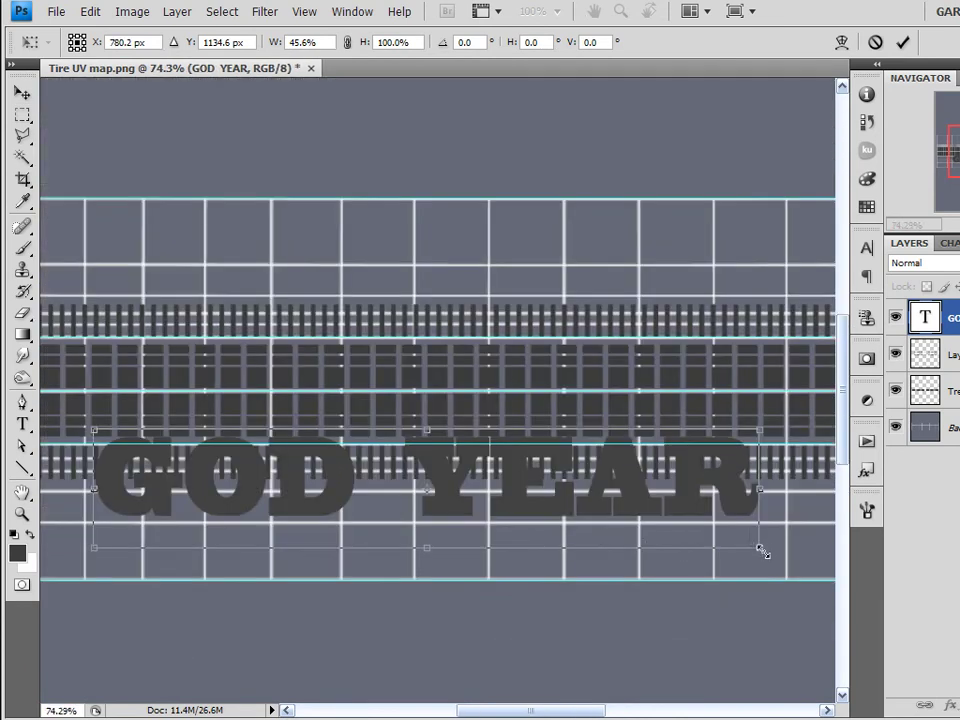
- Scale the GOD YEAR text to 18.2% width and 64.4% height and place it just below the lower bar row
drag(760, 549, 360, 505)
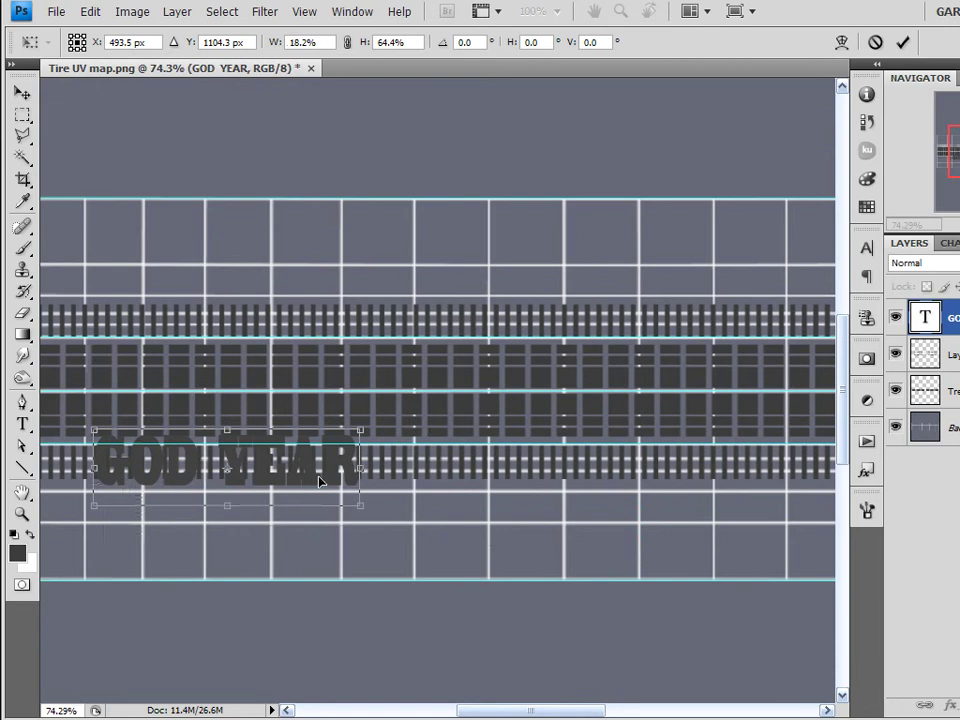
drag(267, 475, 386, 521)
scroll(384, 521, up, 5)
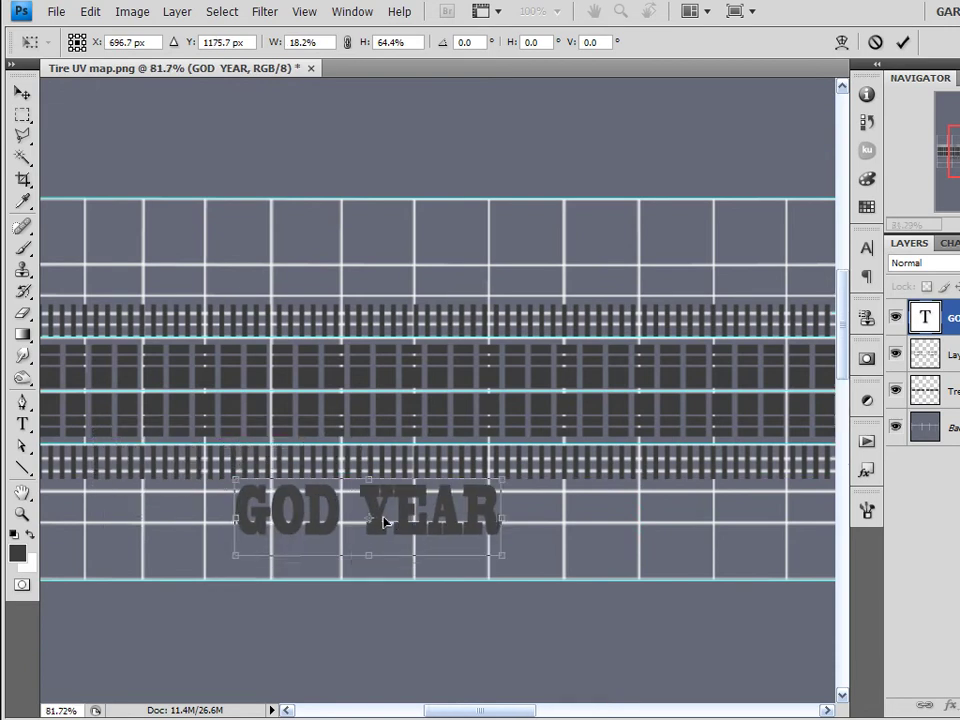
drag(440, 476, 476, 459)
scroll(465, 460, down, 3)
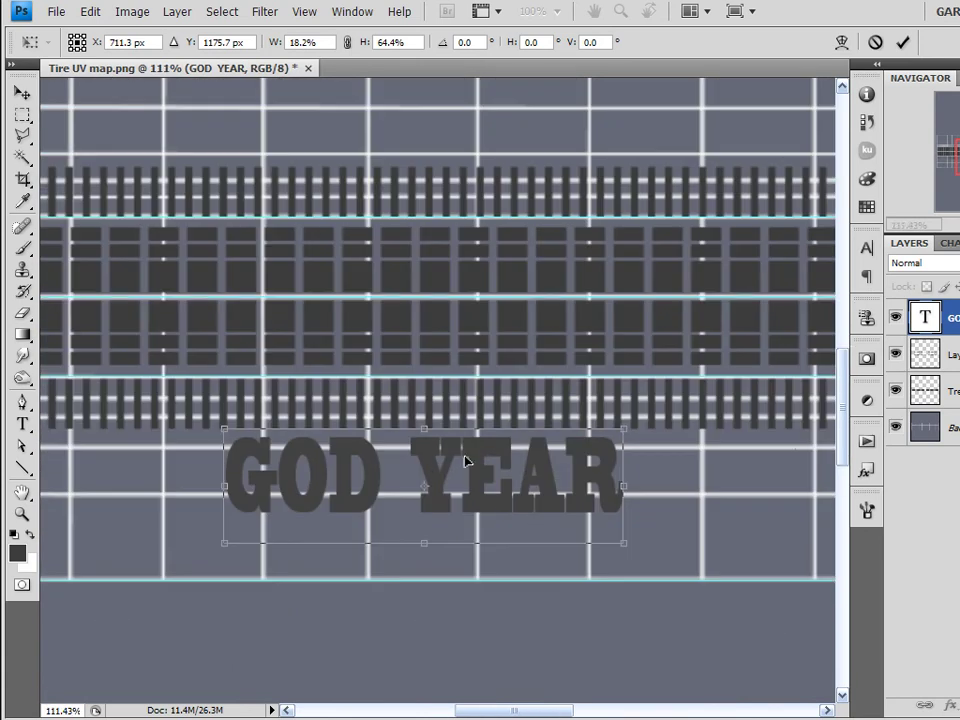
- Move the GOD YEAR text horizontally to X 767 px and shrink it to fit between the lower bar row and the next UV line
scroll(412, 487, down, 3)
scroll(414, 490, up, 1)
scroll(414, 492, down, 1)
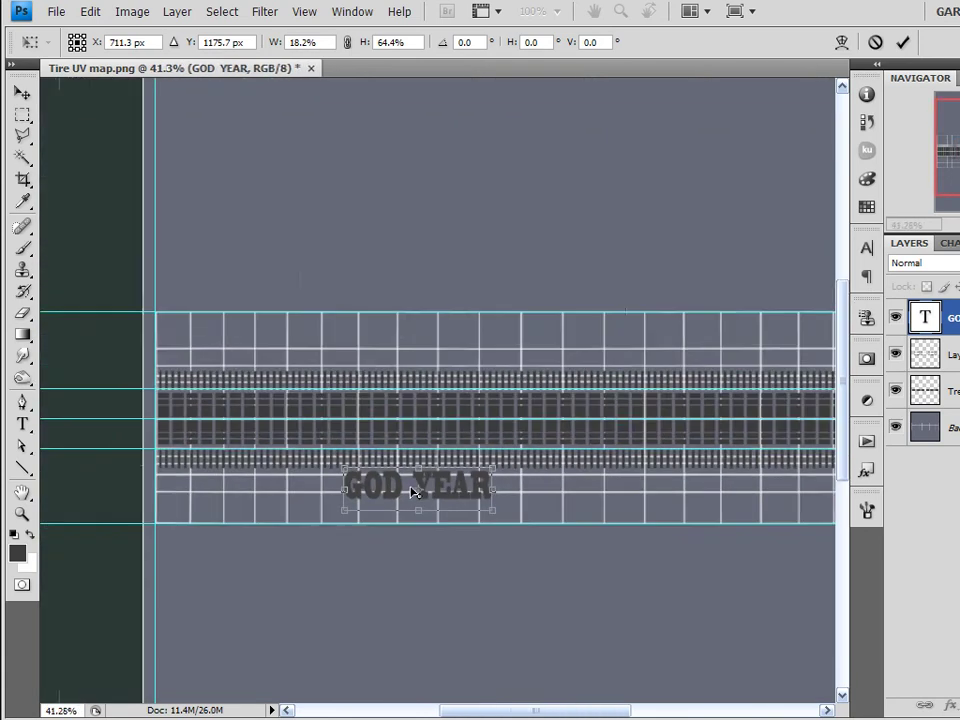
scroll(420, 495, up, 4)
drag(438, 420, 521, 407)
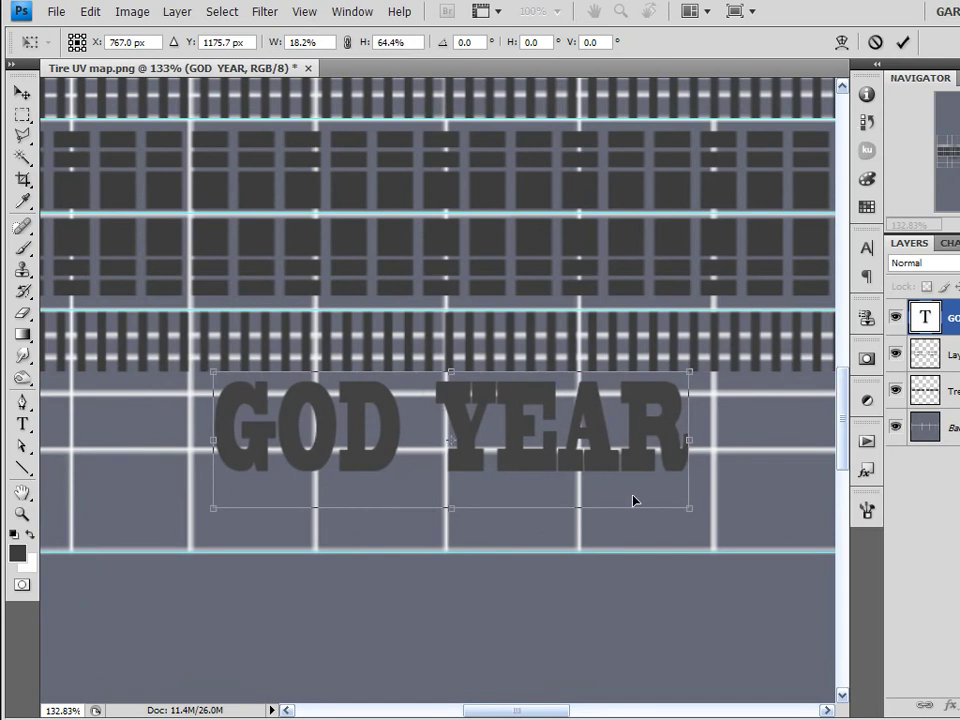
drag(690, 508, 572, 456)
click(903, 42)
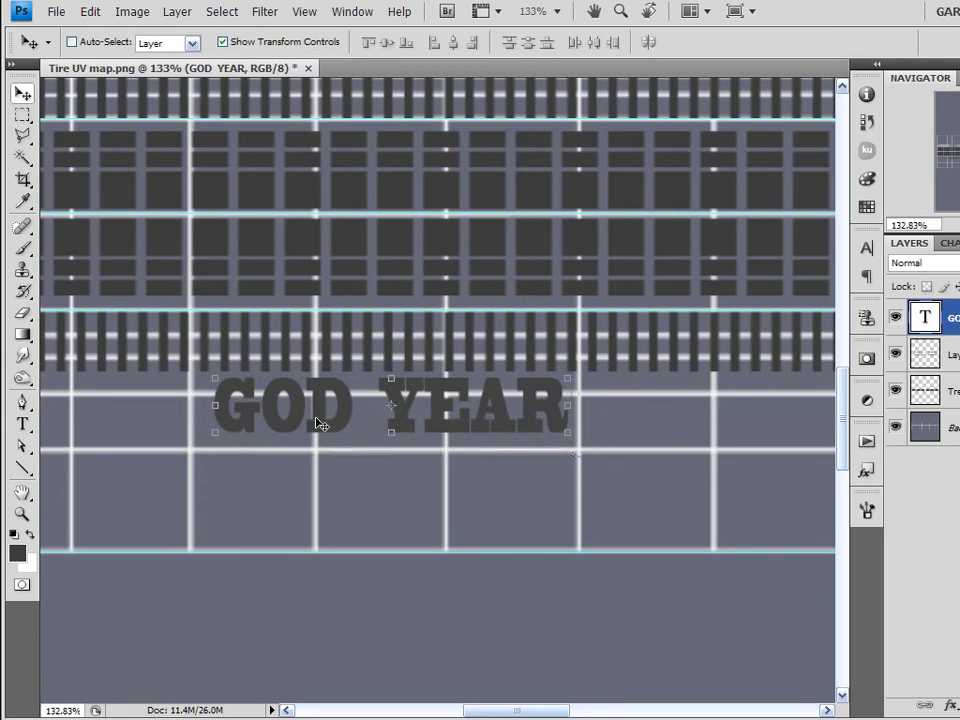
- Duplicate the GOD YEAR text onto the upper sidewall and turn the copy upside down with -100% width and -100% height
scroll(315, 420, down, 2)
scroll(371, 383, up, 1)
drag(529, 308, 566, 420)
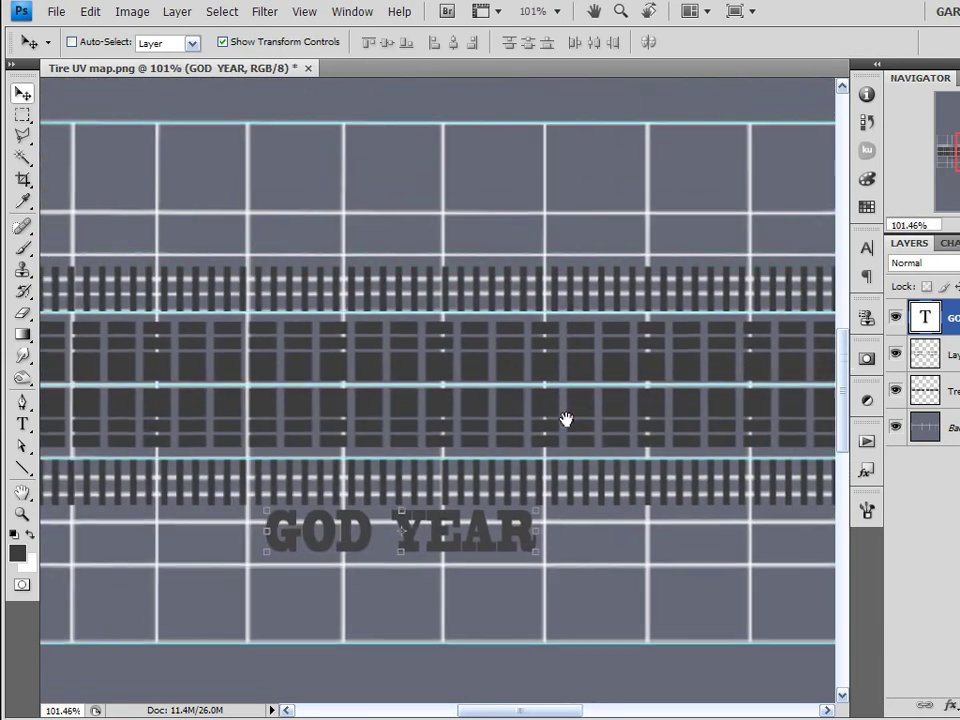
drag(347, 545, 360, 247)
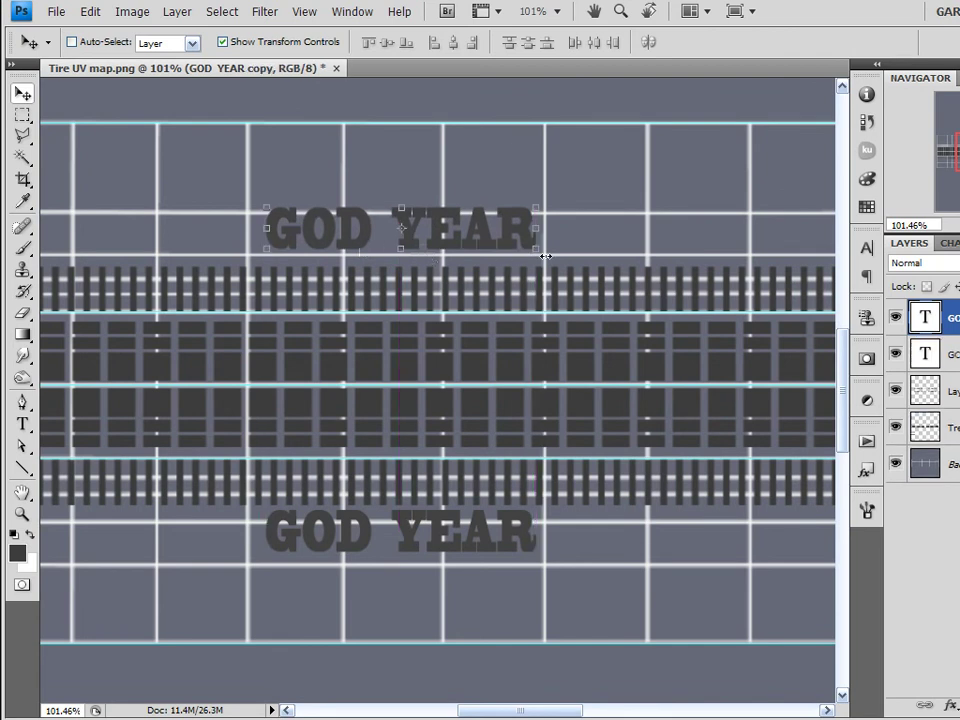
drag(546, 257, 288, 220)
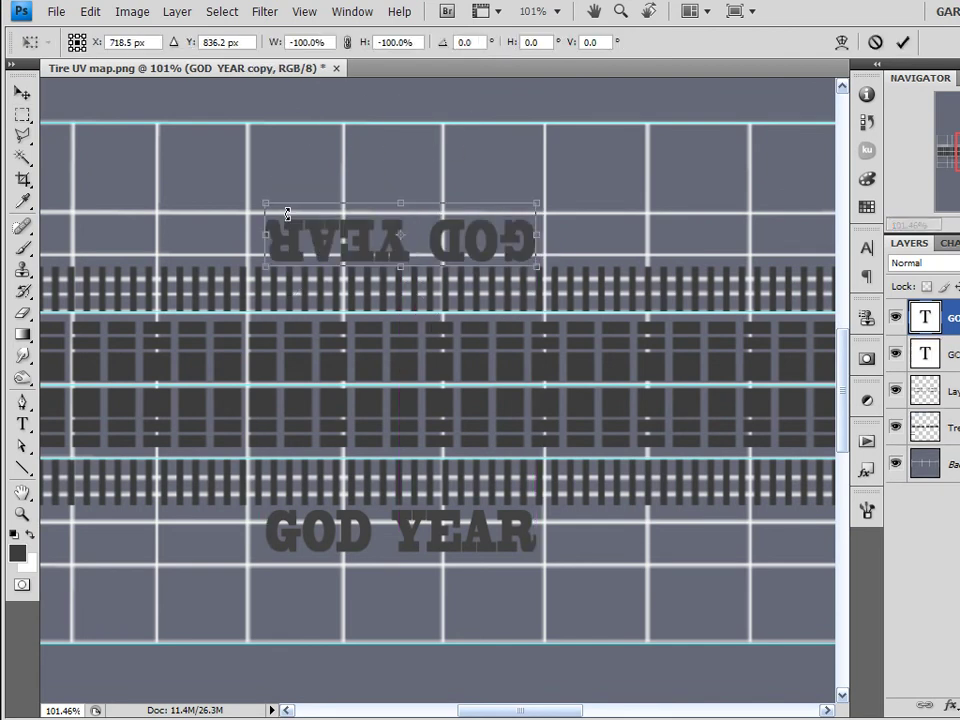
click(903, 42)
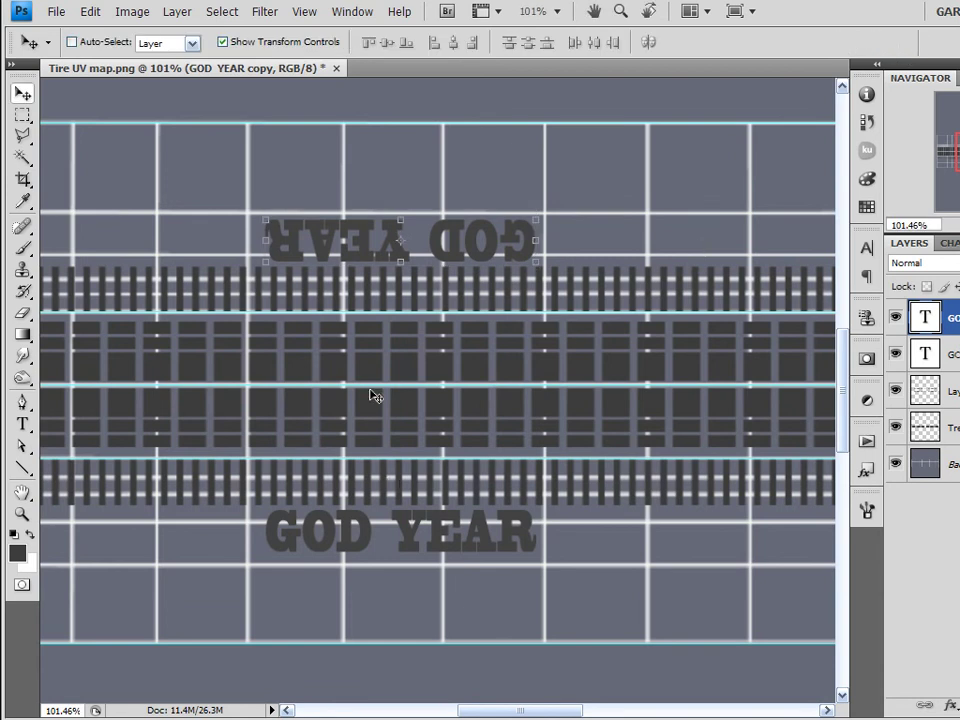
- Flip the upper GOD YEAR text copy horizontally
scroll(392, 291, up, 2)
scroll(394, 296, down, 1)
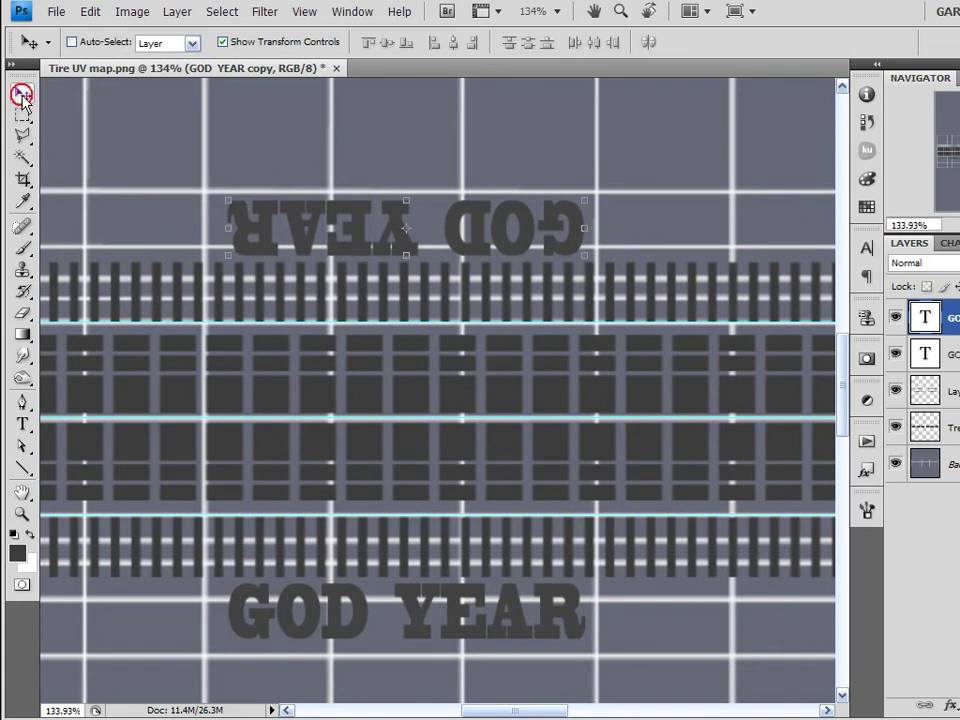
scroll(487, 420, down, 6)
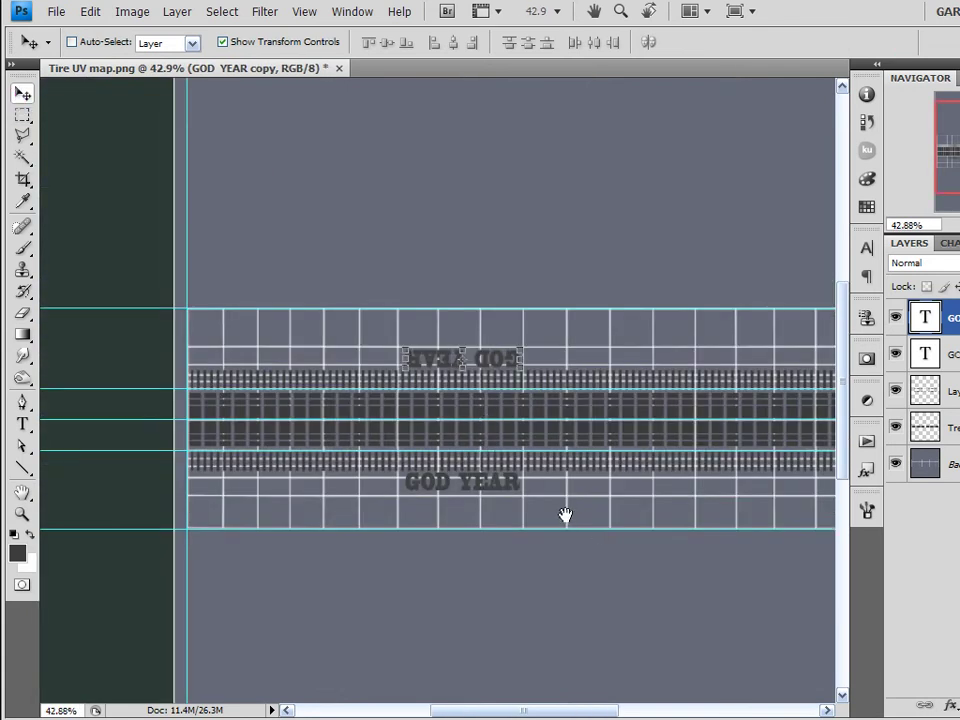
scroll(410, 414, up, 4)
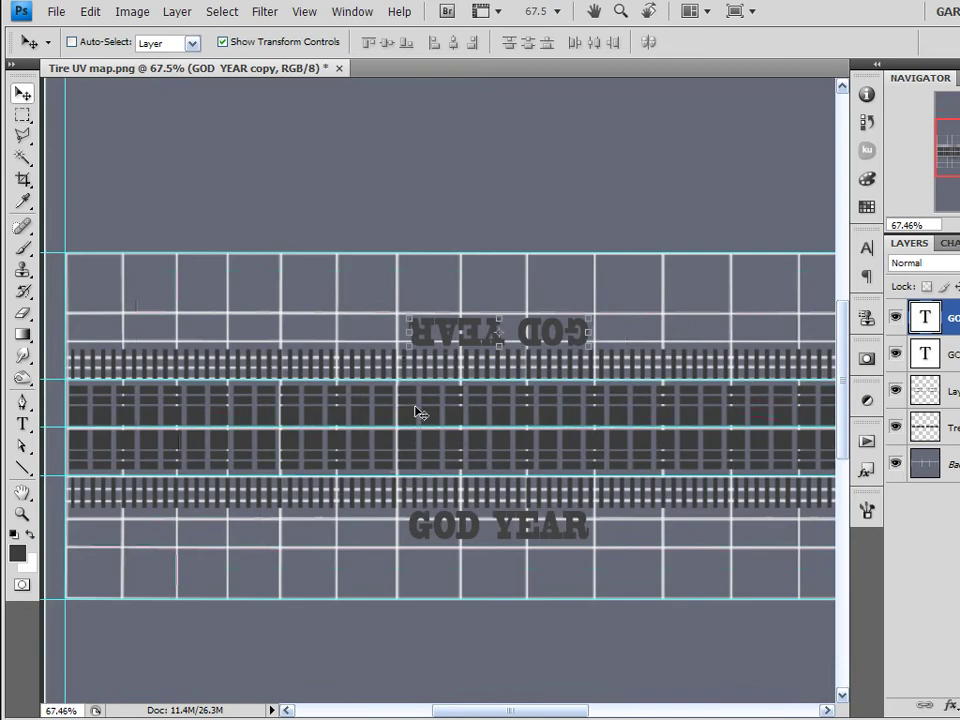
click(90, 11)
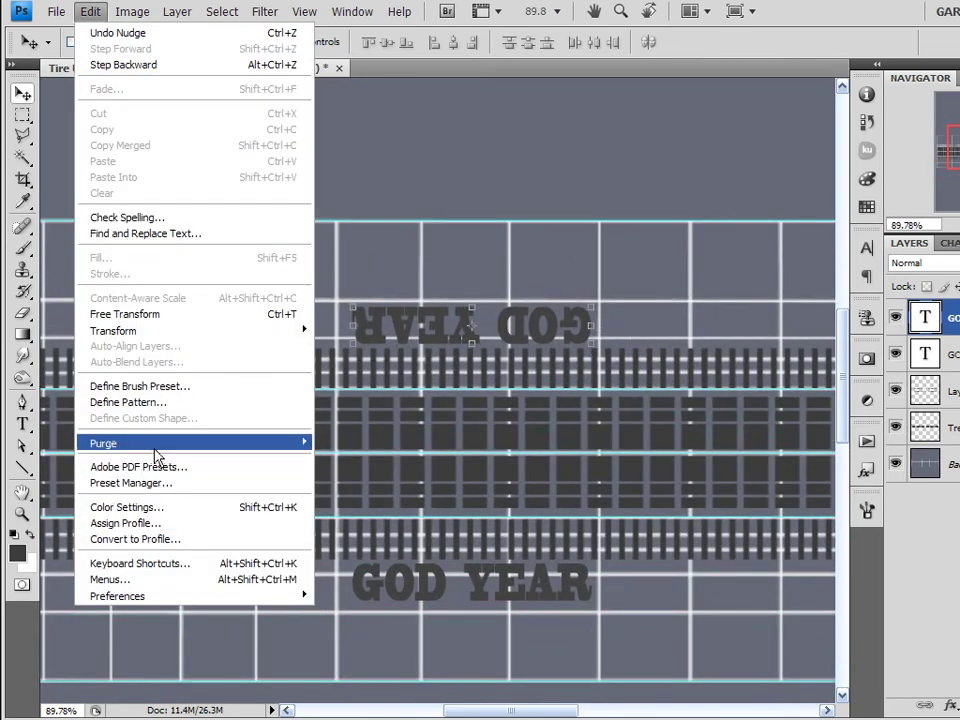
mouse_move(157, 452)
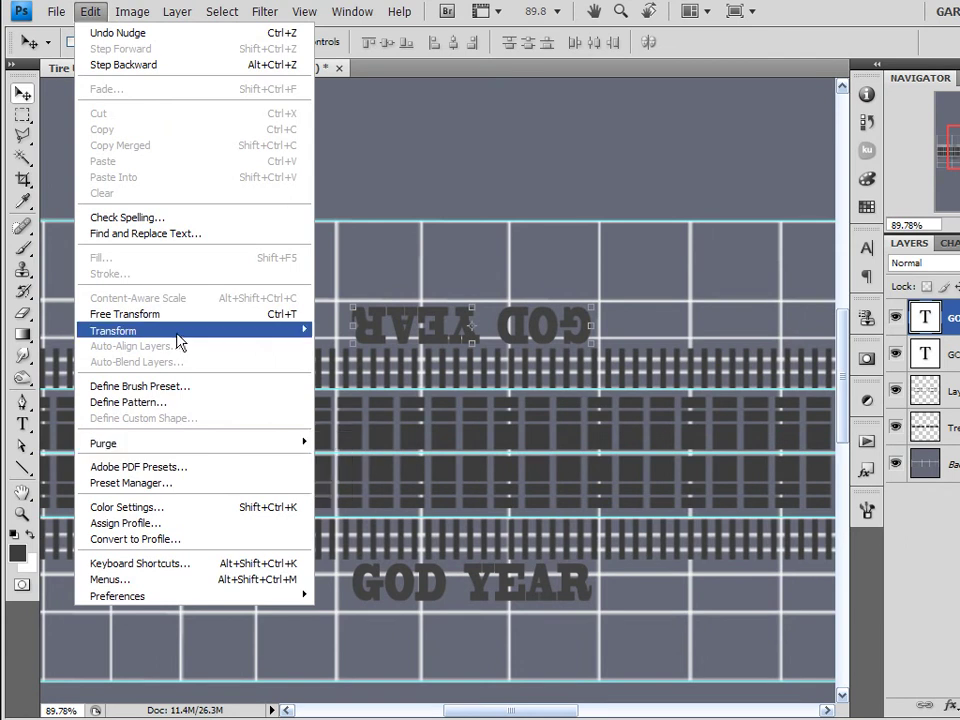
mouse_move(178, 334)
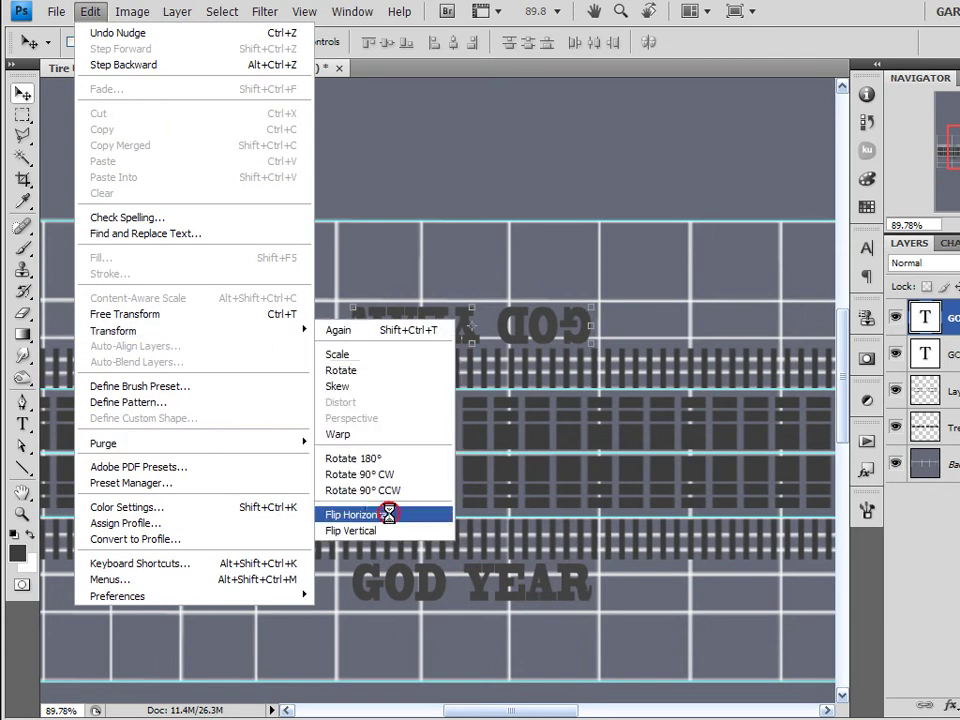
click(386, 516)
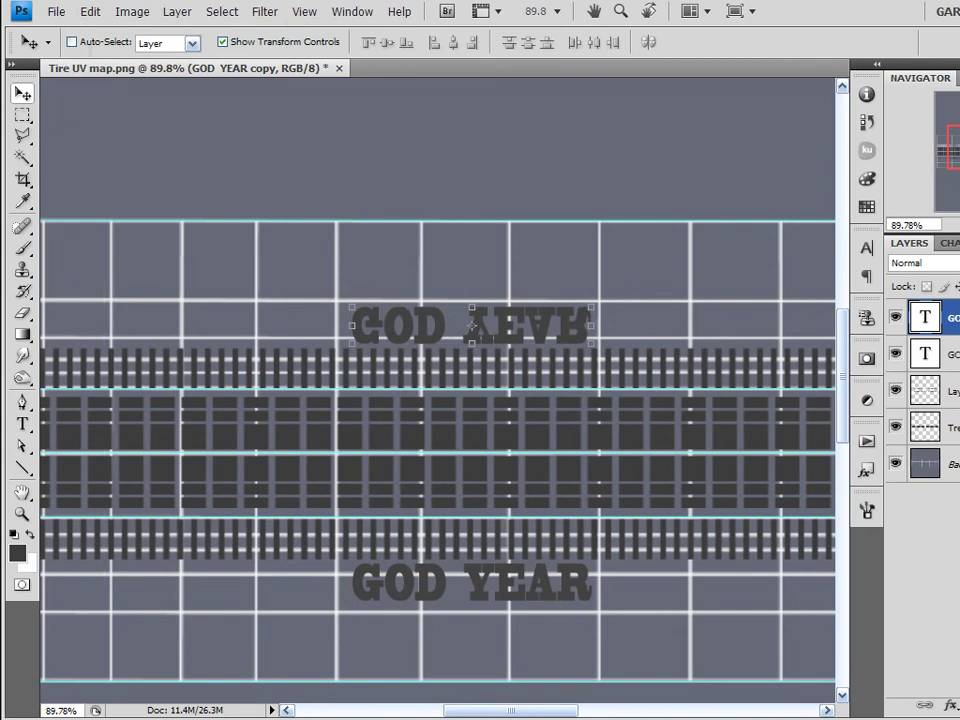
- Flip the lower GOD YEAR text layer horizontally
key(alt+bracketleft)
click(91, 13)
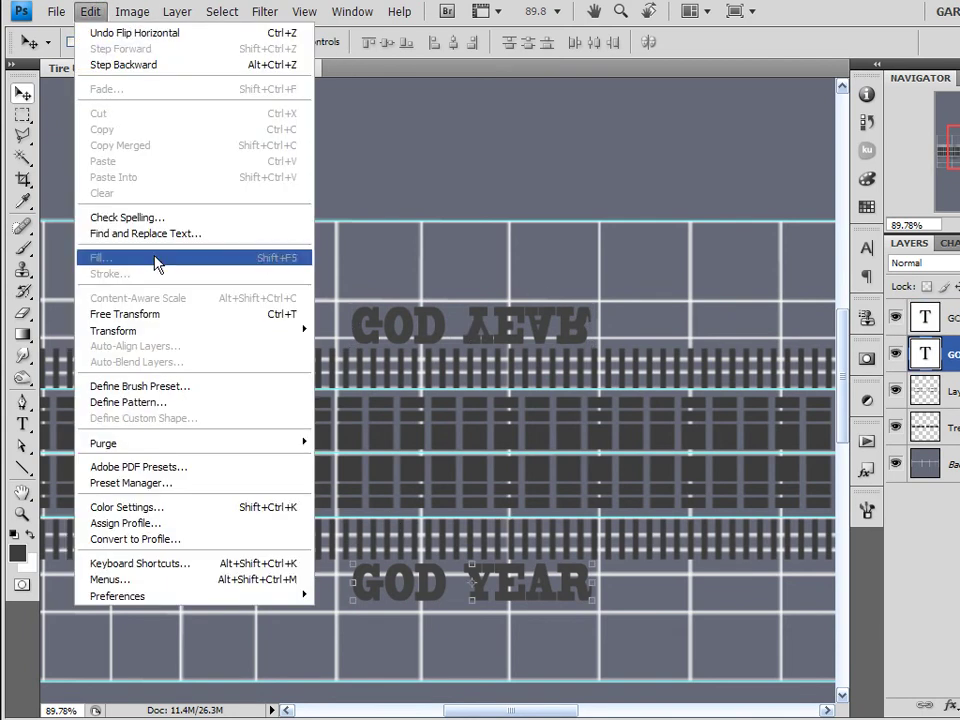
mouse_move(150, 330)
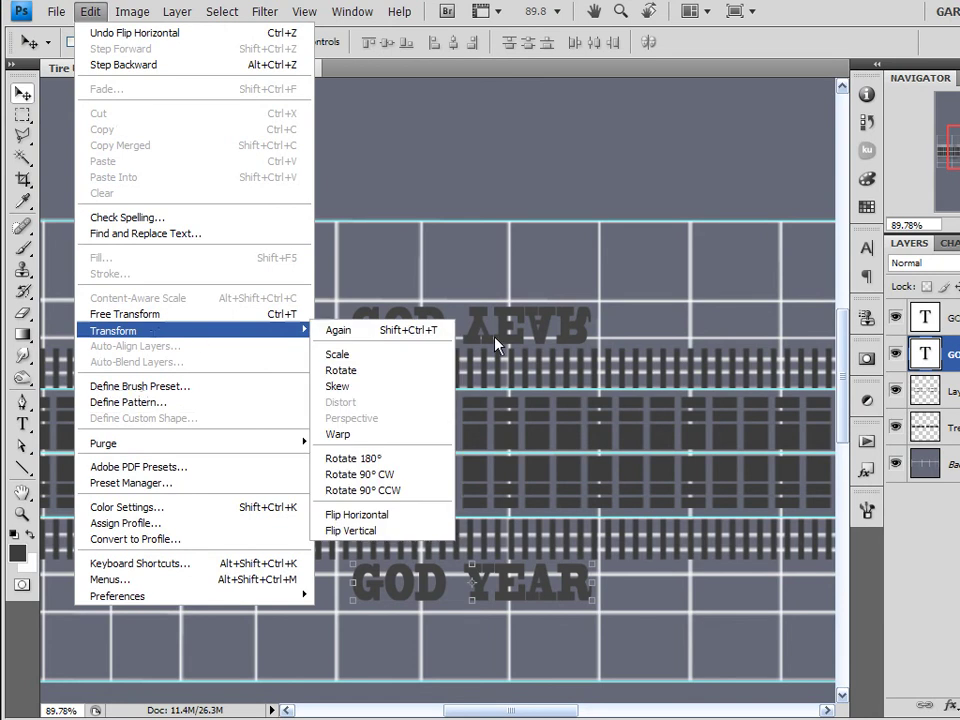
click(362, 515)
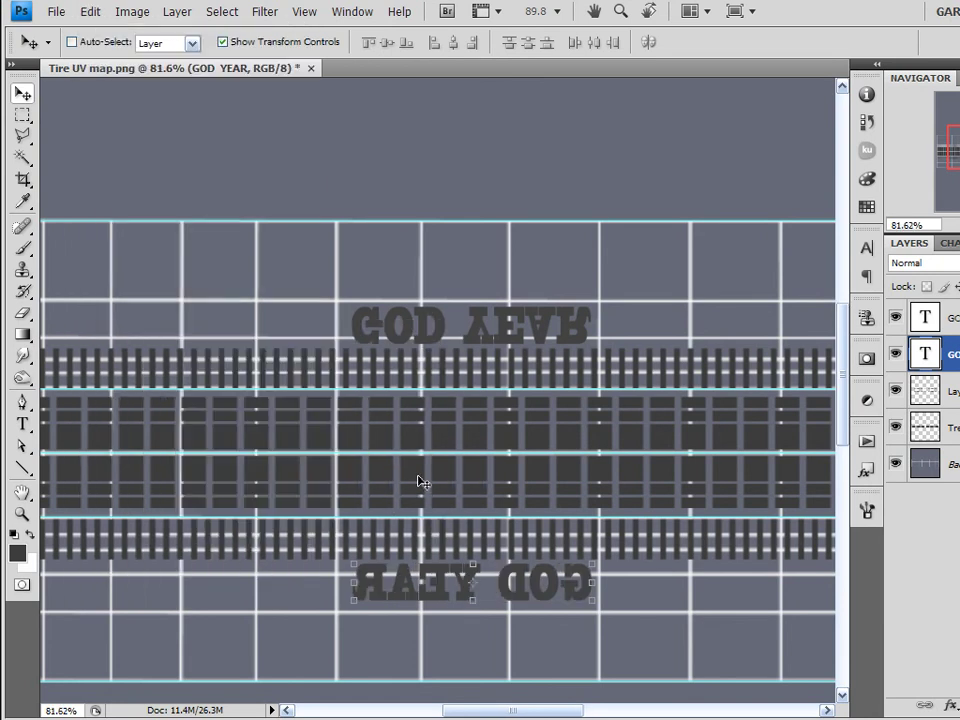
- Add a new empty layer directly above the Background layer
scroll(423, 482, down, 4)
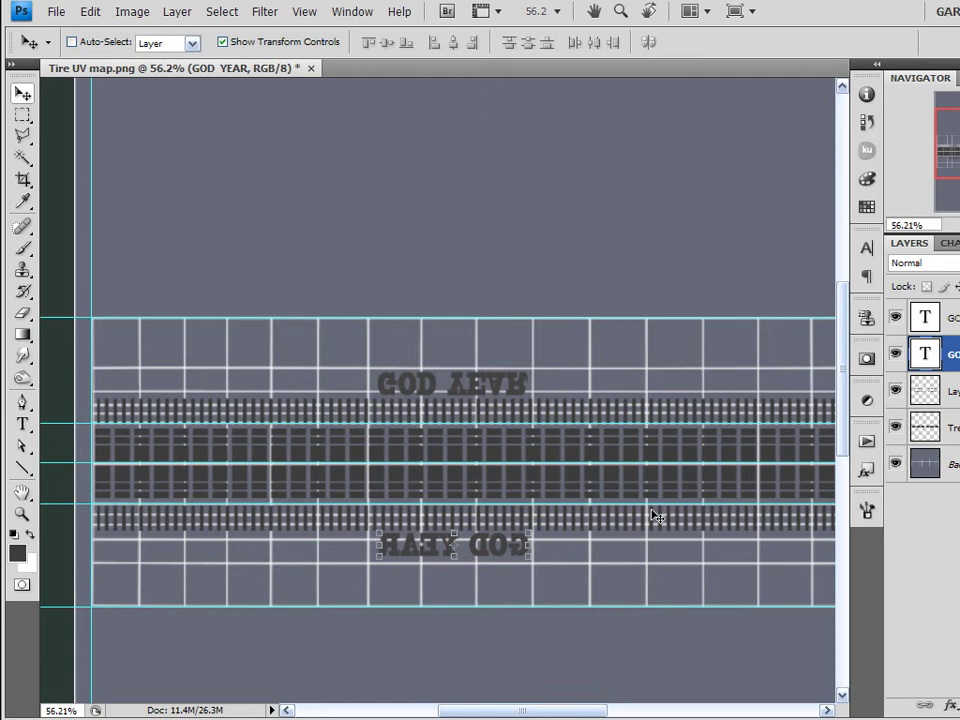
scroll(486, 500, up, 8)
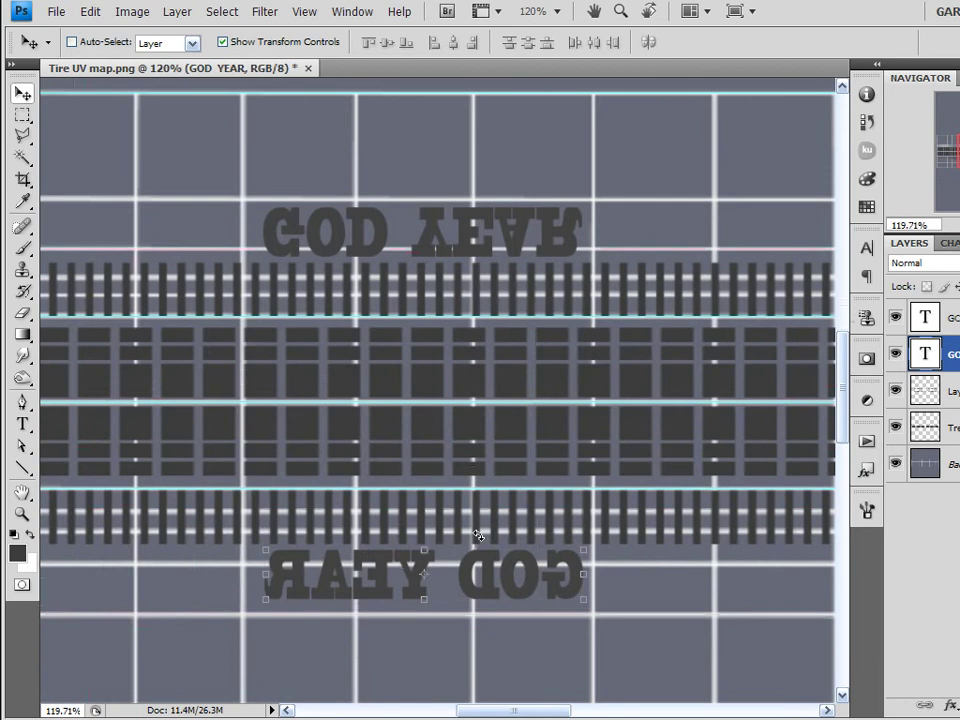
scroll(478, 536, down, 3)
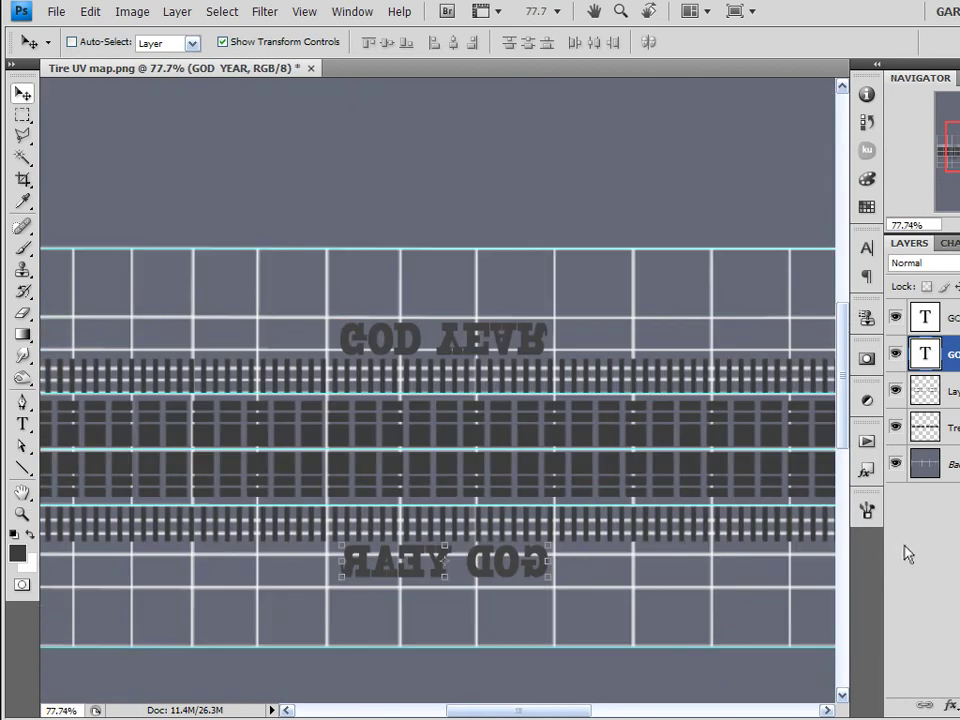
scroll(620, 505, up, 2)
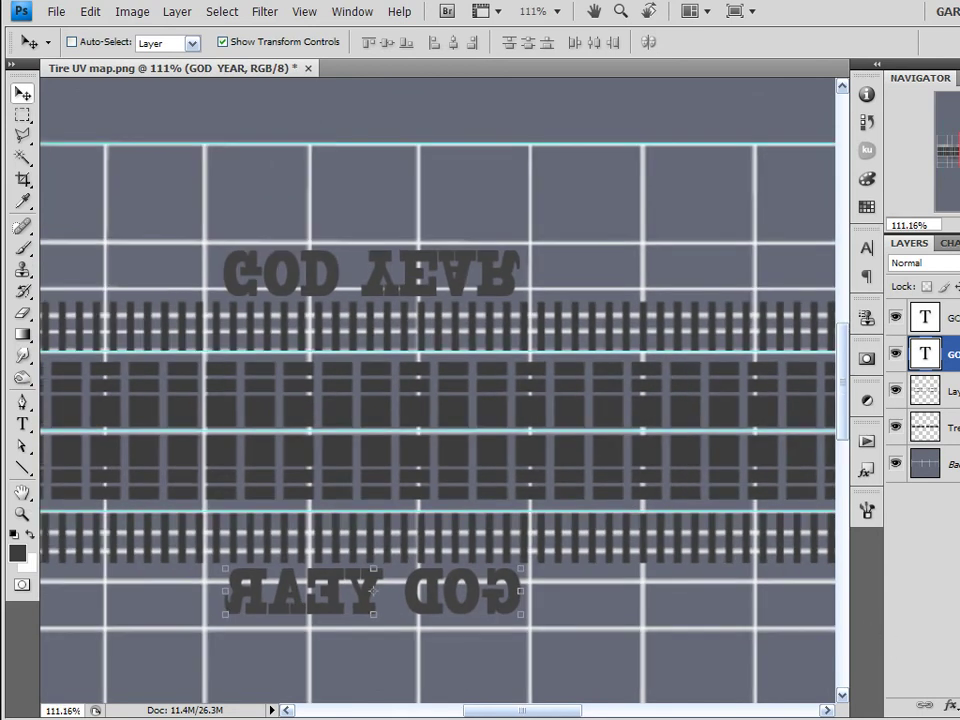
click(948, 464)
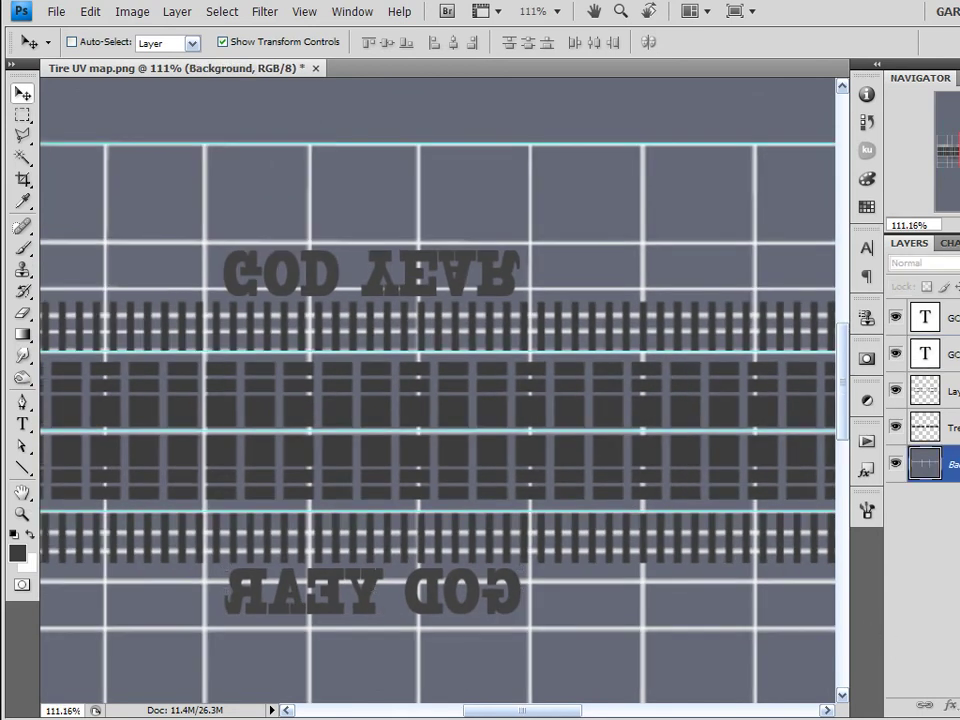
key(ctrl+shift+alt+n)
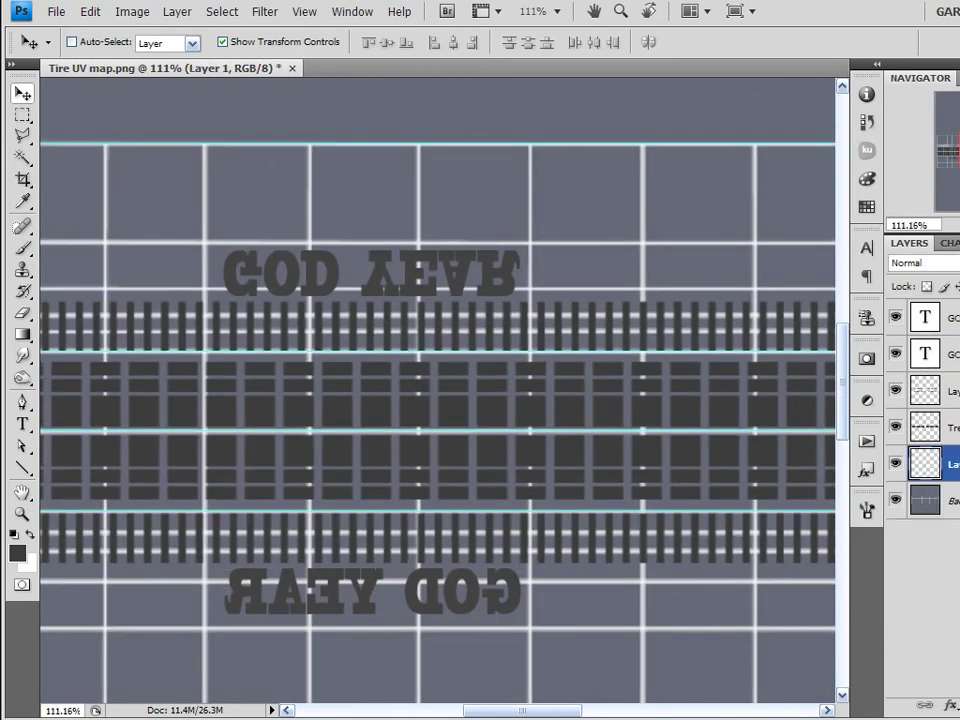
click(18, 552)
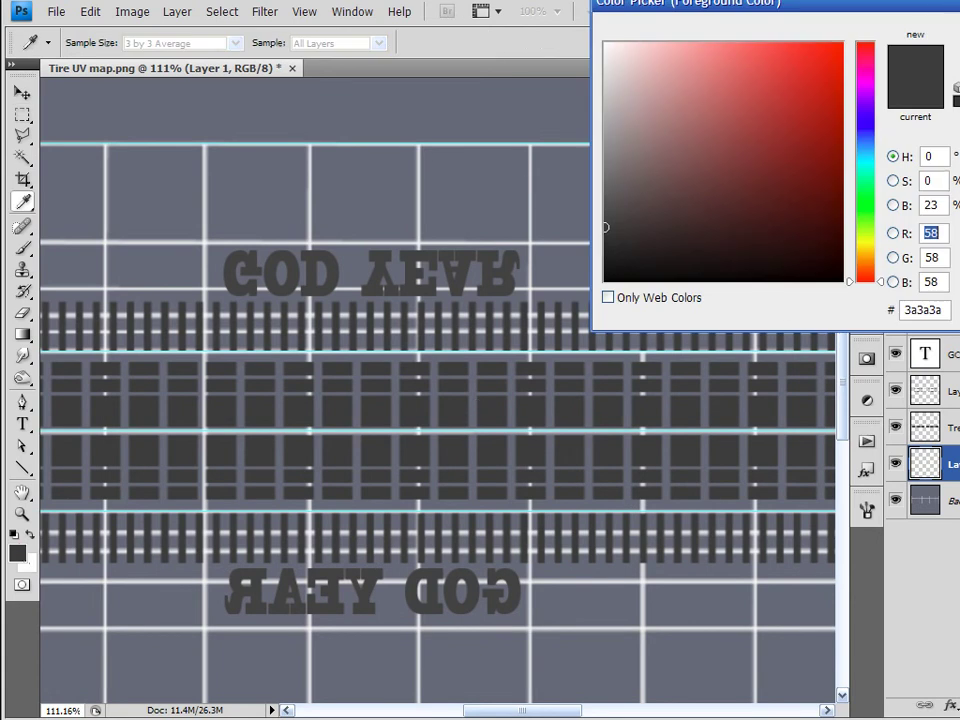
key(Return)
key(v)
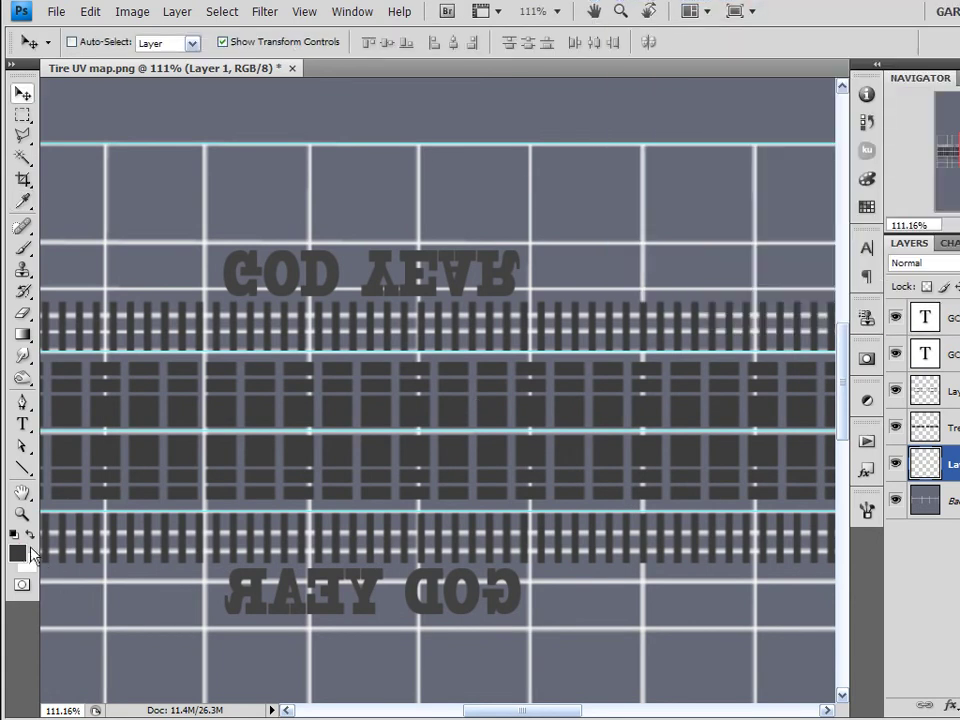
- Swap the foreground and background colors, then set the foreground to dark gray #424242 and fill the new layer with it
click(29, 536)
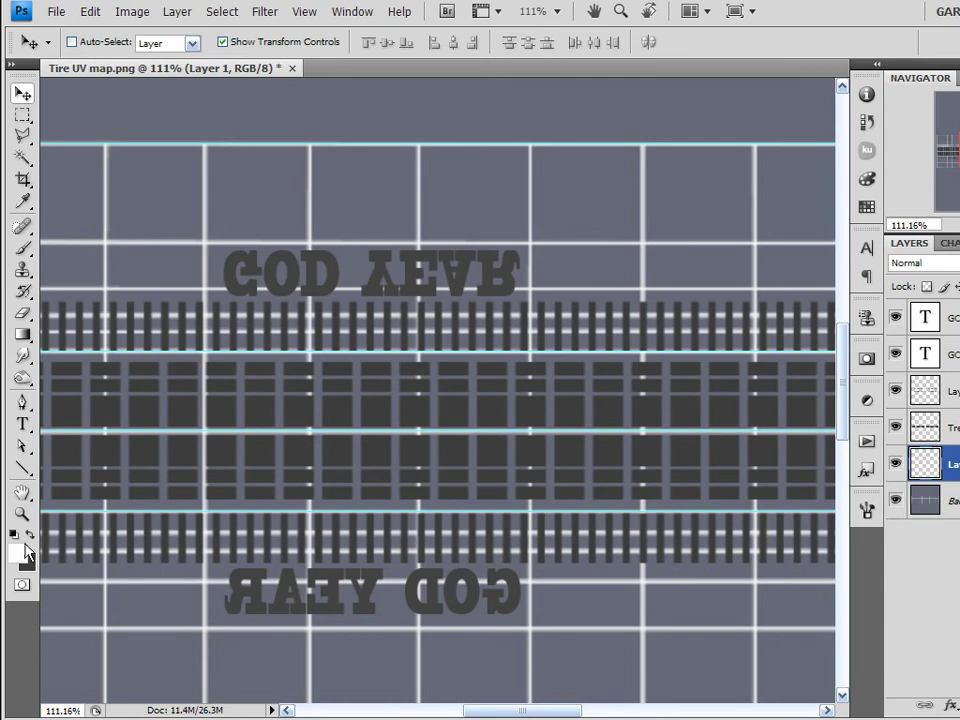
click(17, 551)
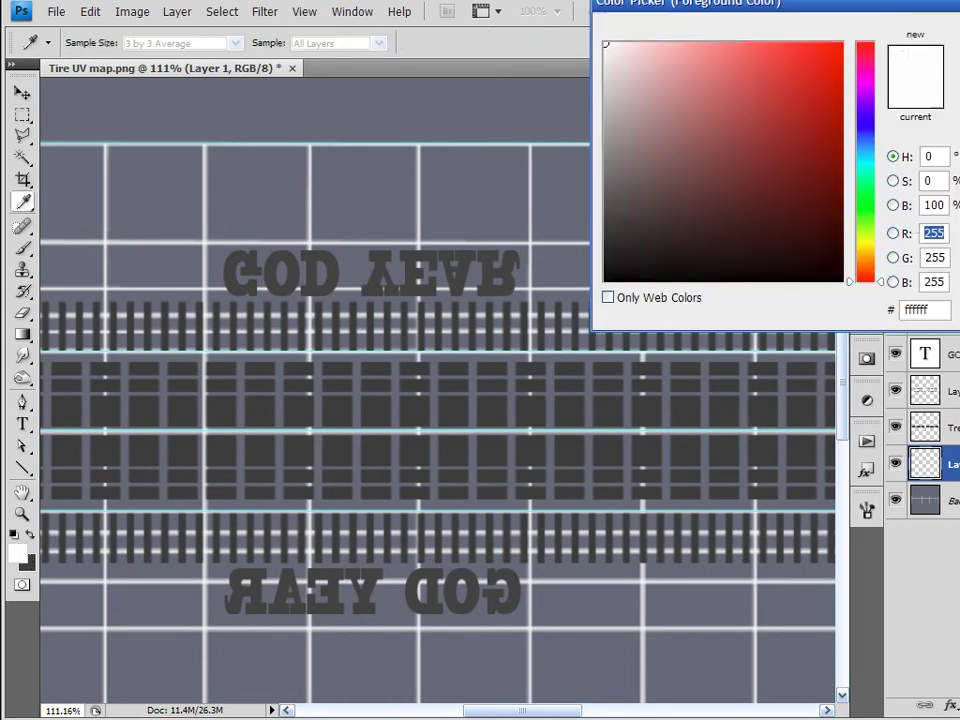
click(30, 560)
drag(738, 6, 539, 168)
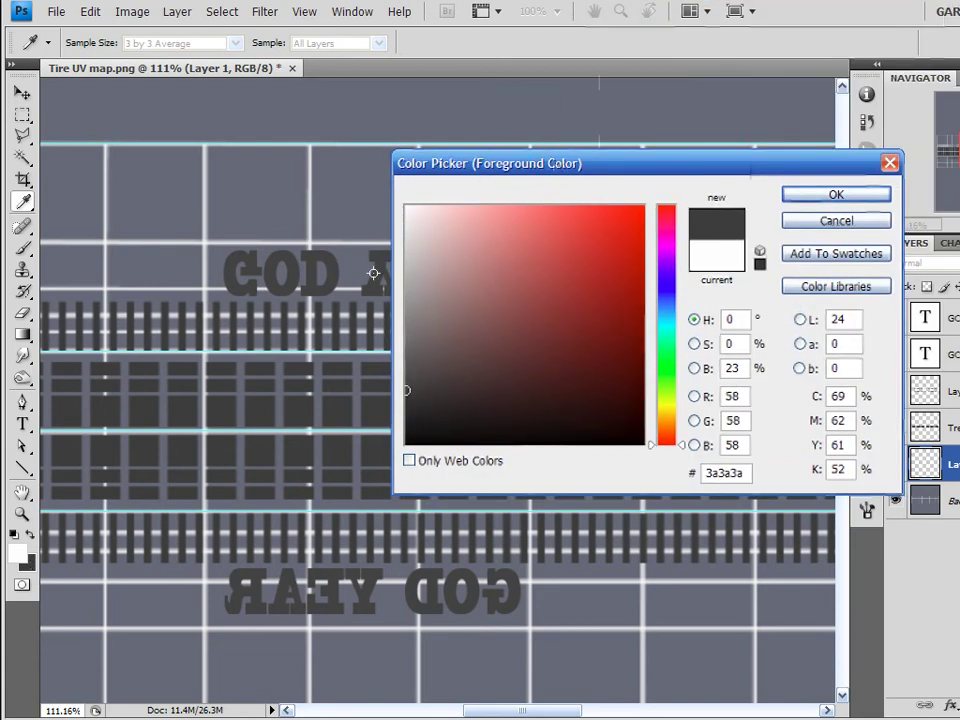
click(405, 382)
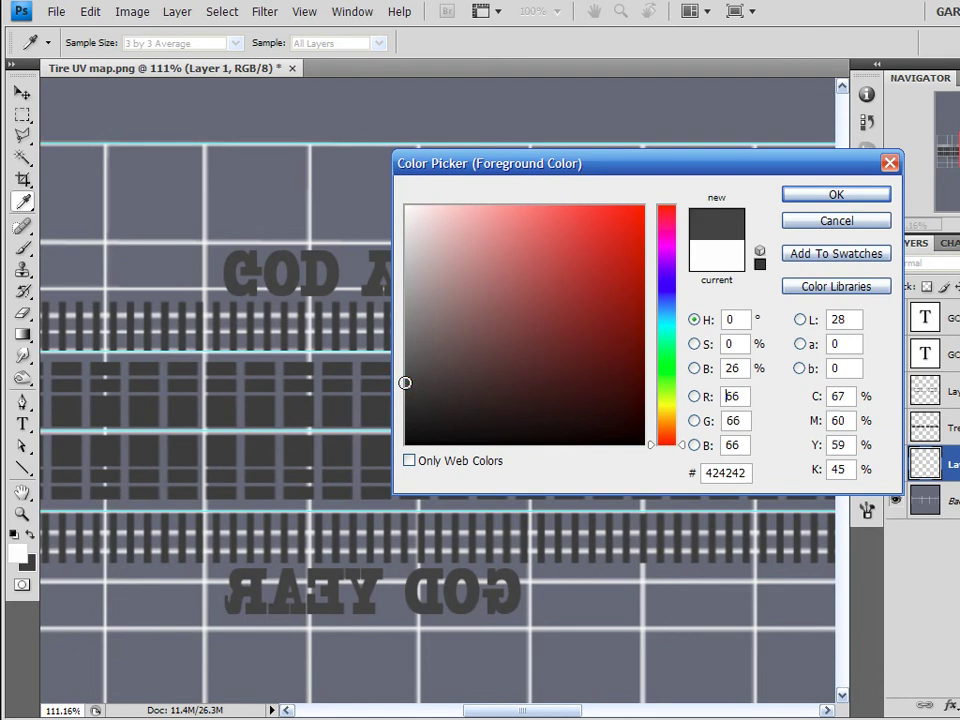
click(798, 194)
key(v)
key(alt+BackSpace)
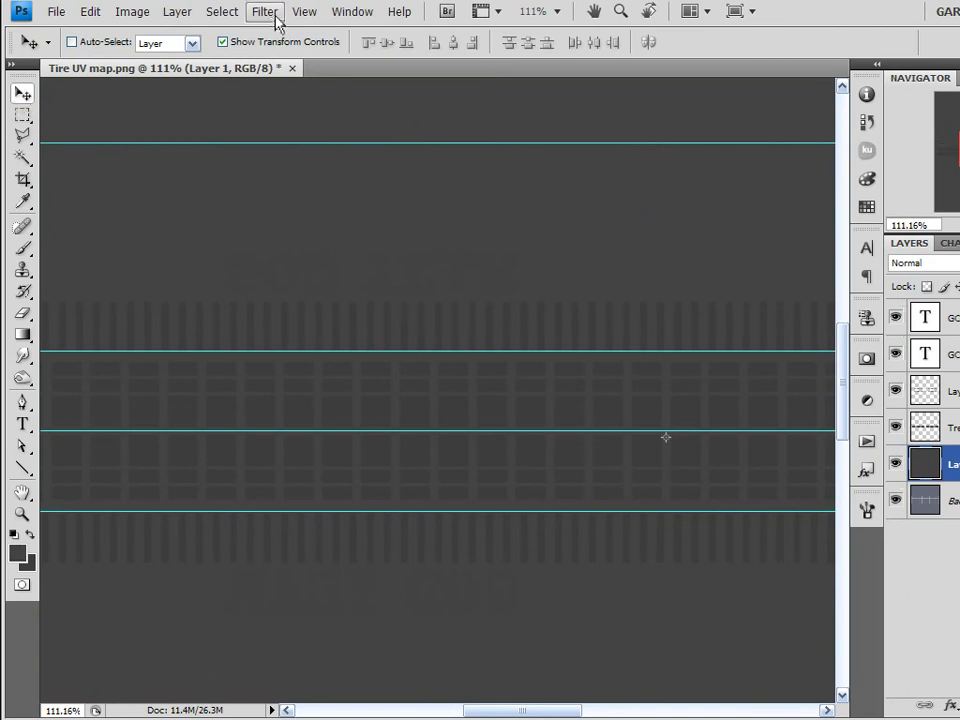
- Clear all guides from the document
click(308, 15)
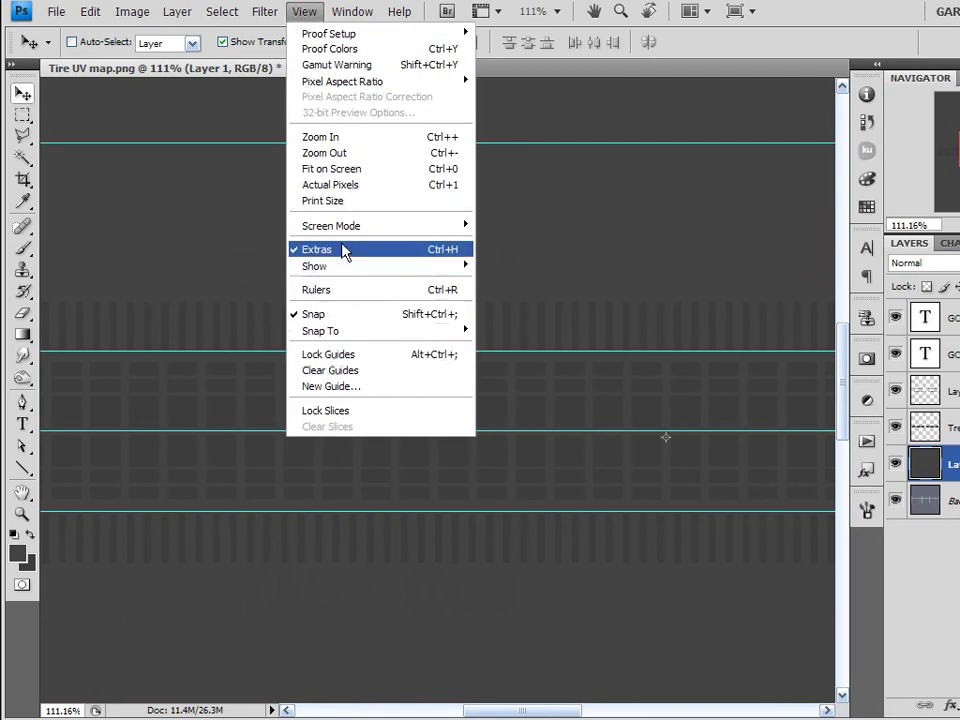
mouse_move(343, 272)
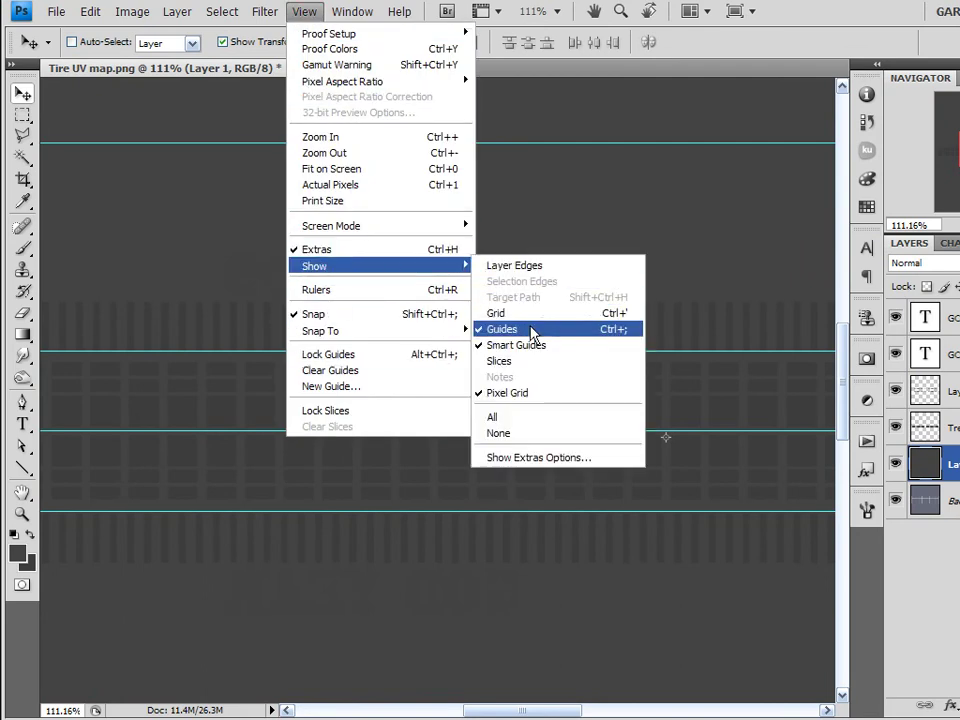
click(370, 370)
scroll(718, 396, up, 3)
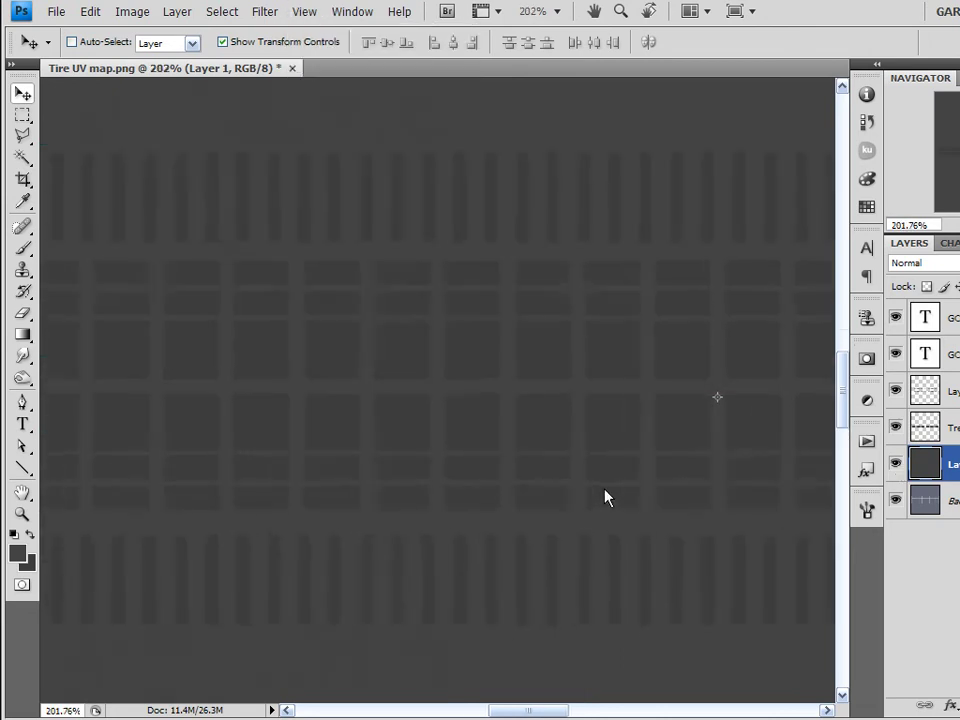
scroll(707, 405, down, 1)
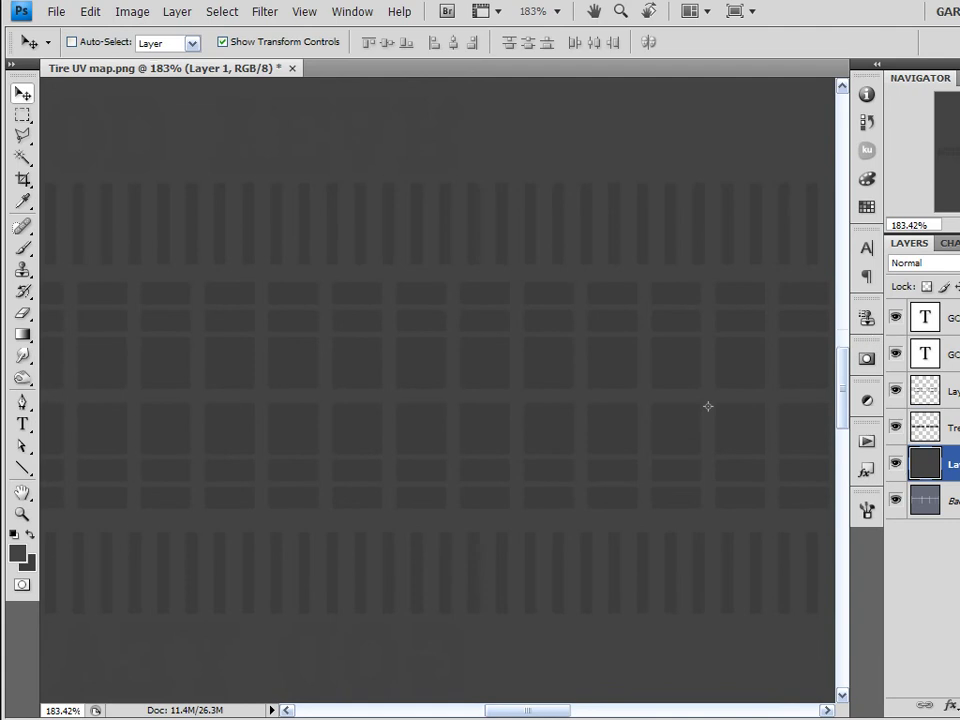
click(952, 432)
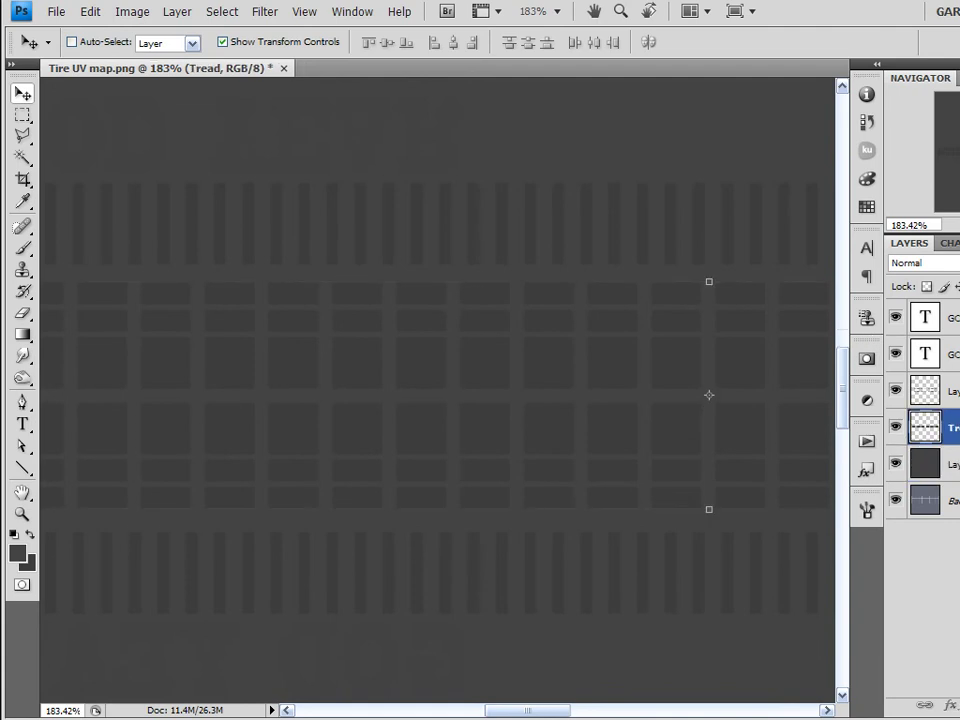
double_click(952, 432)
drag(838, 148, 604, 118)
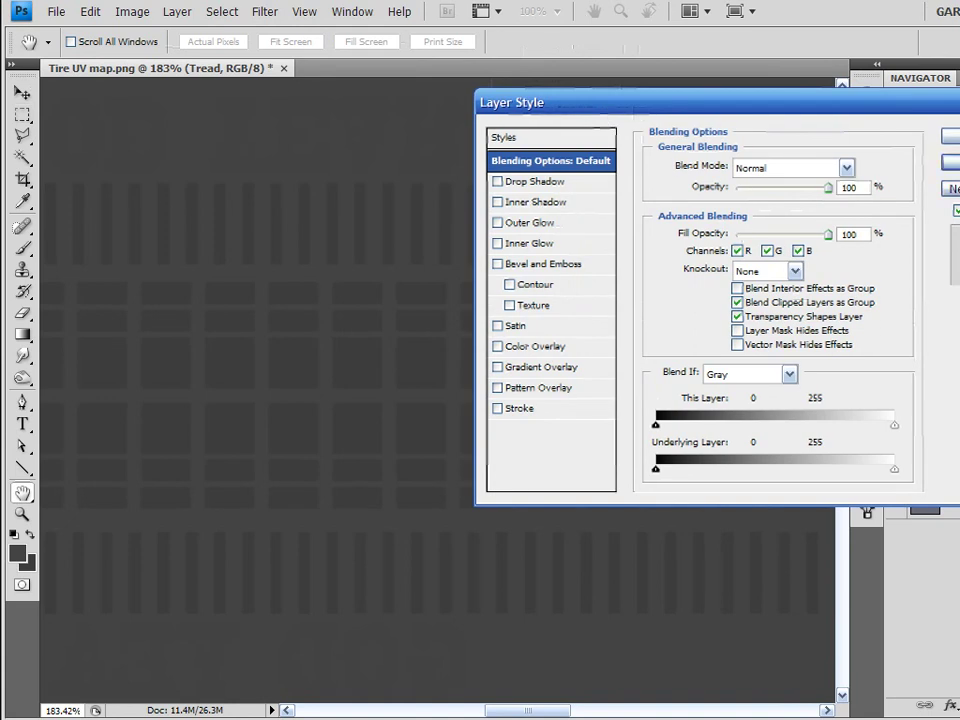
key(Escape)
- Add a Bevel and Emboss effect to the Tread layer and set its size to 0 px
scroll(471, 406, up, 4)
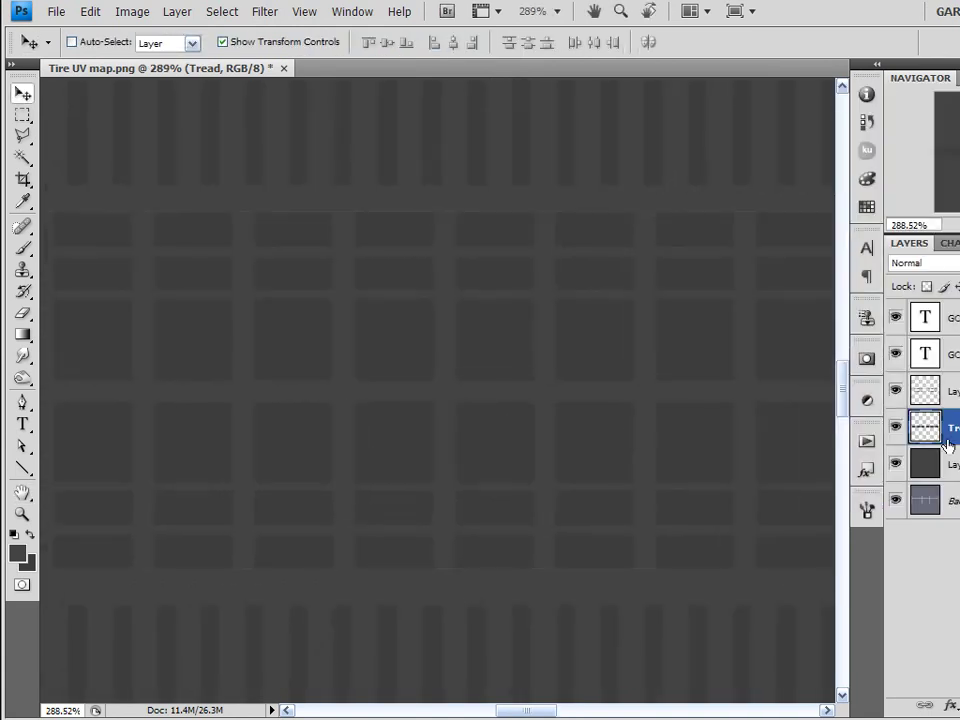
double_click(952, 427)
click(498, 264)
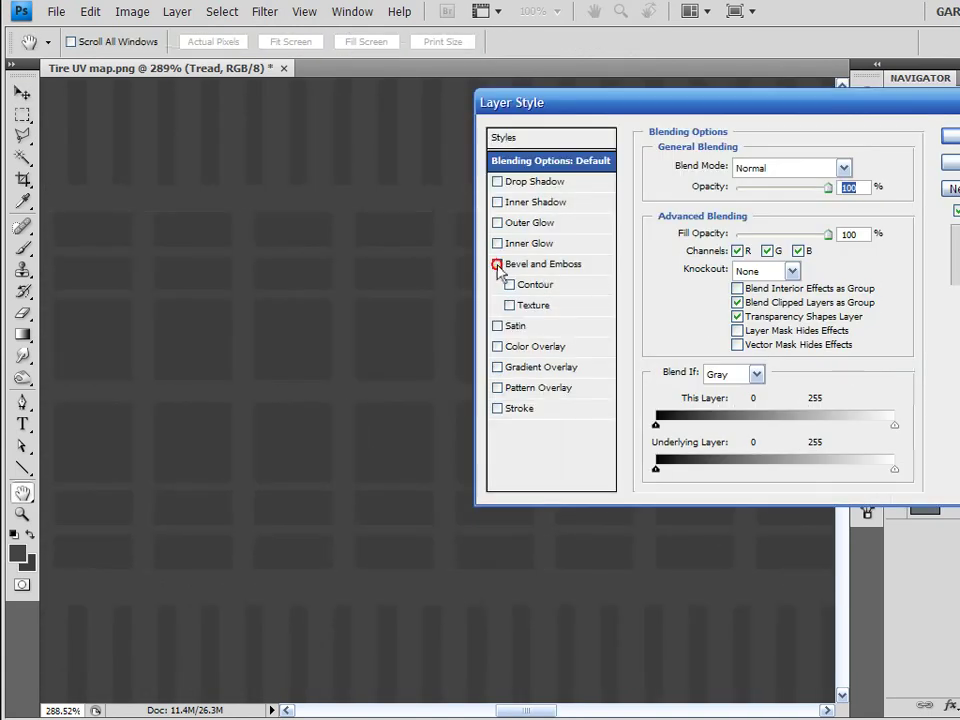
click(540, 264)
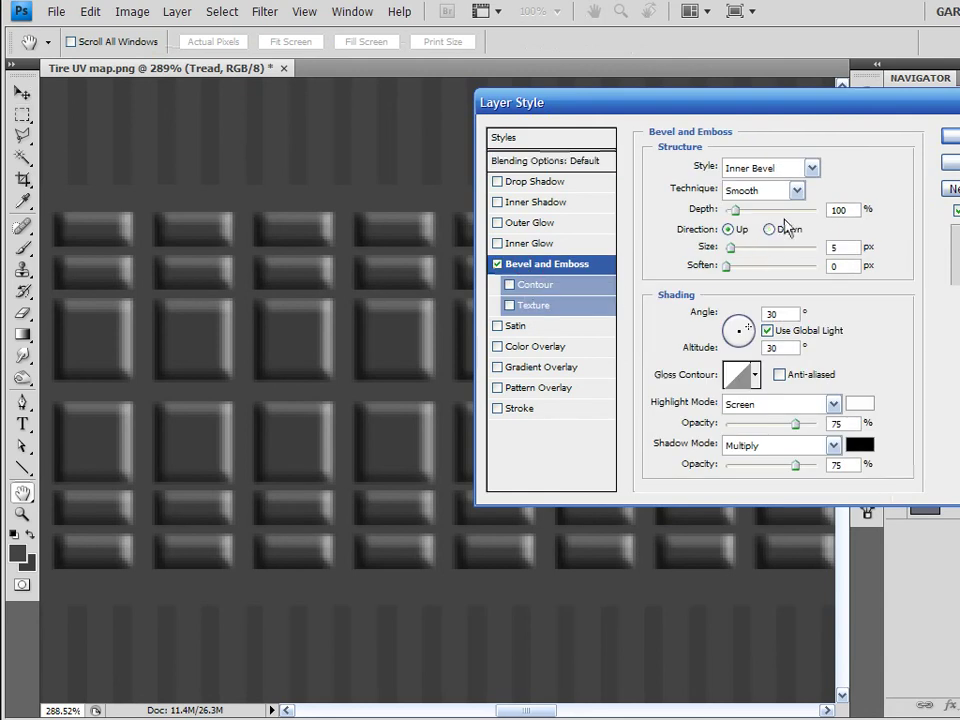
double_click(846, 245)
key(Down)
key(Down)
key(Down)
key(Down)
key(Down)
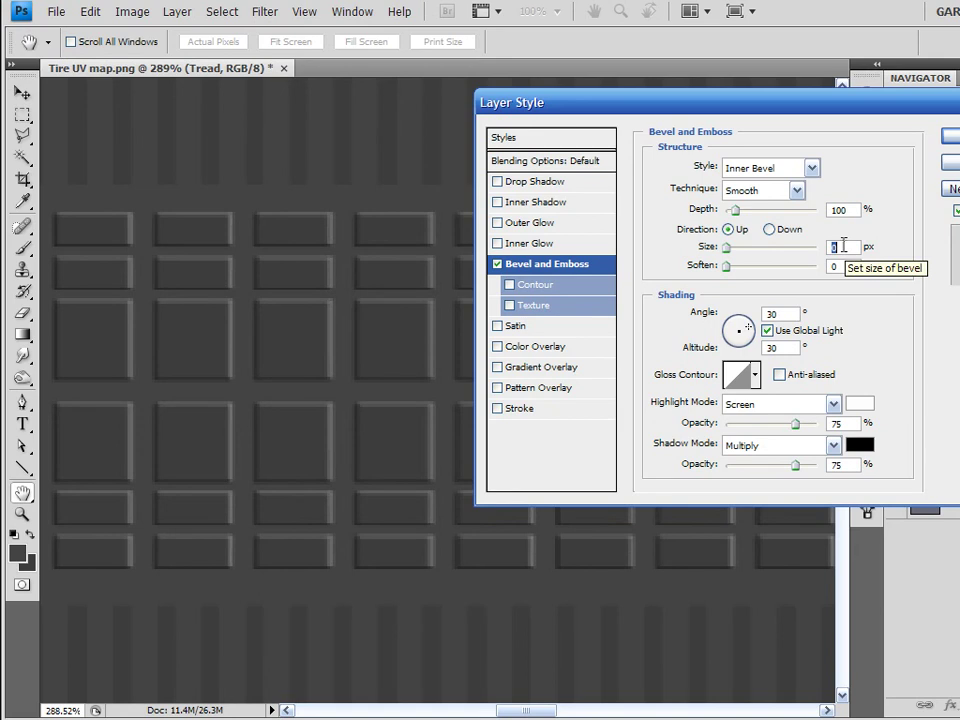
- Enable Contour for the Tread layer's bevel, compare several presets and choose the last contour in the first row
click(512, 286)
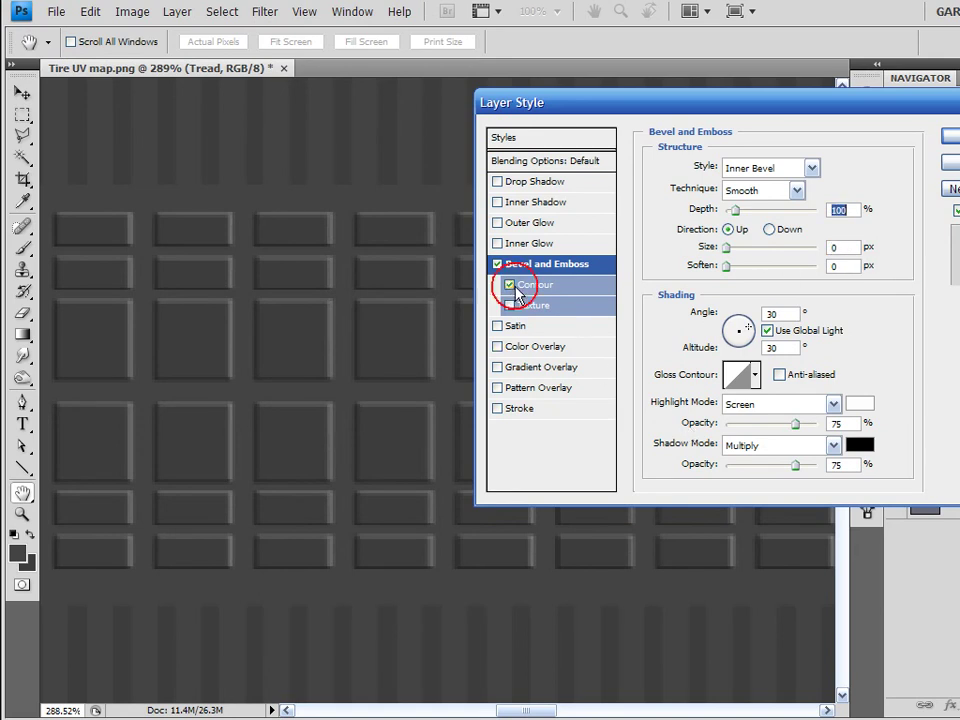
click(530, 286)
click(728, 172)
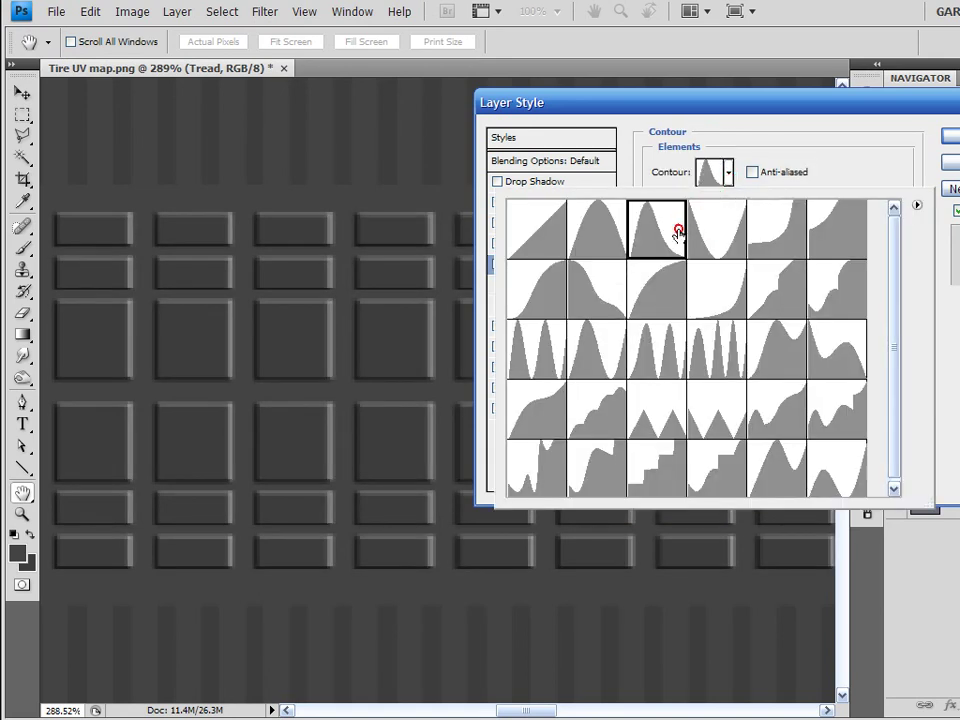
click(618, 242)
click(700, 242)
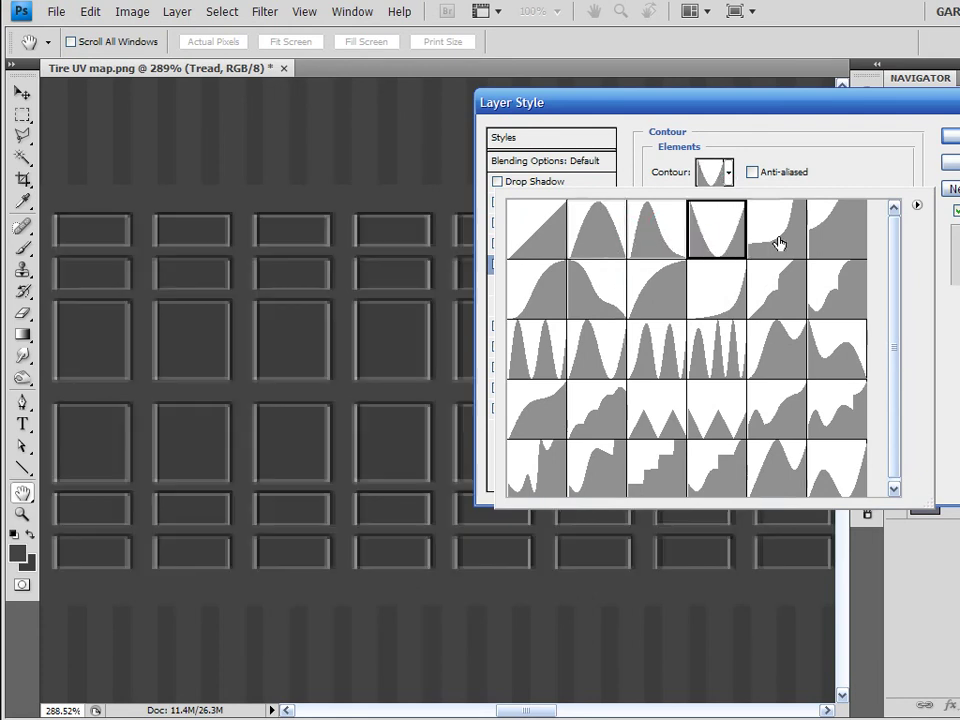
click(780, 242)
click(852, 236)
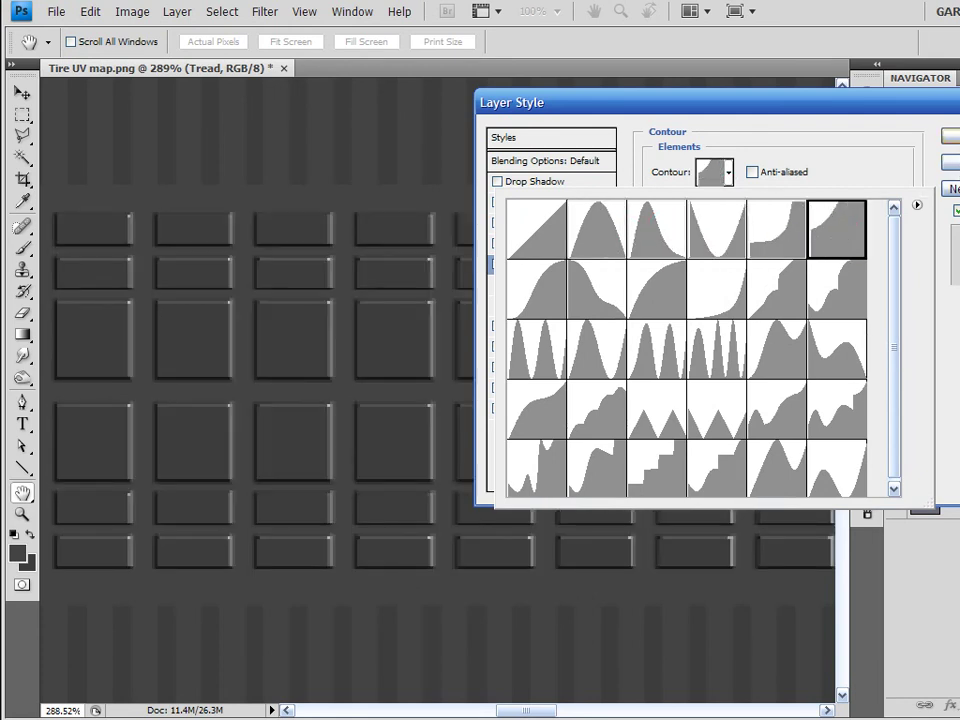
click(950, 136)
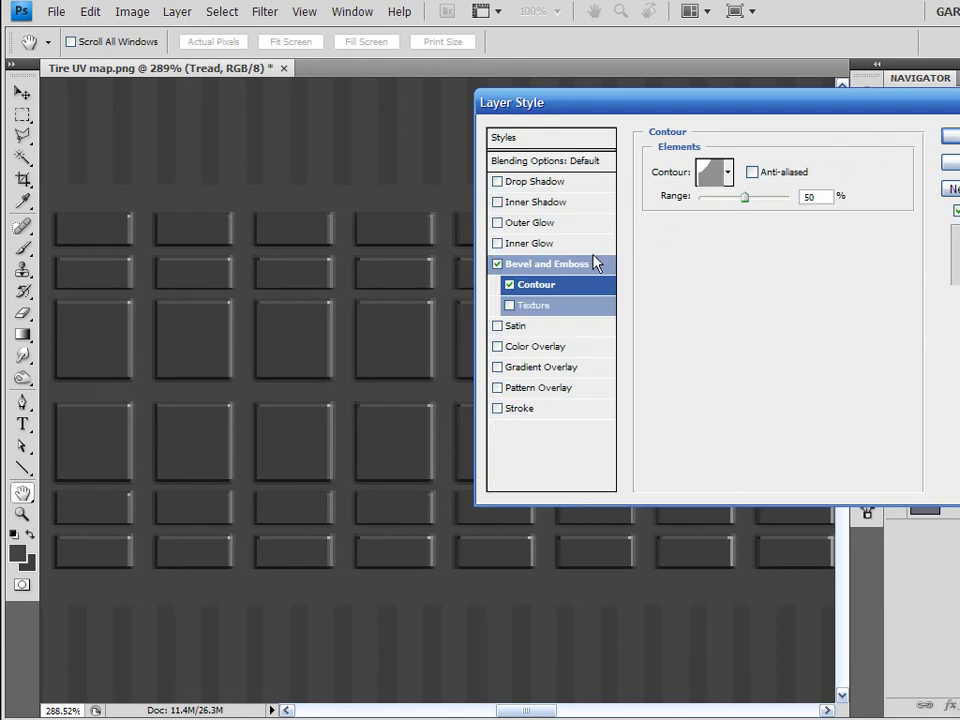
- Try the Down direction for the Tread layer's bevel and switch it back to Up
click(546, 266)
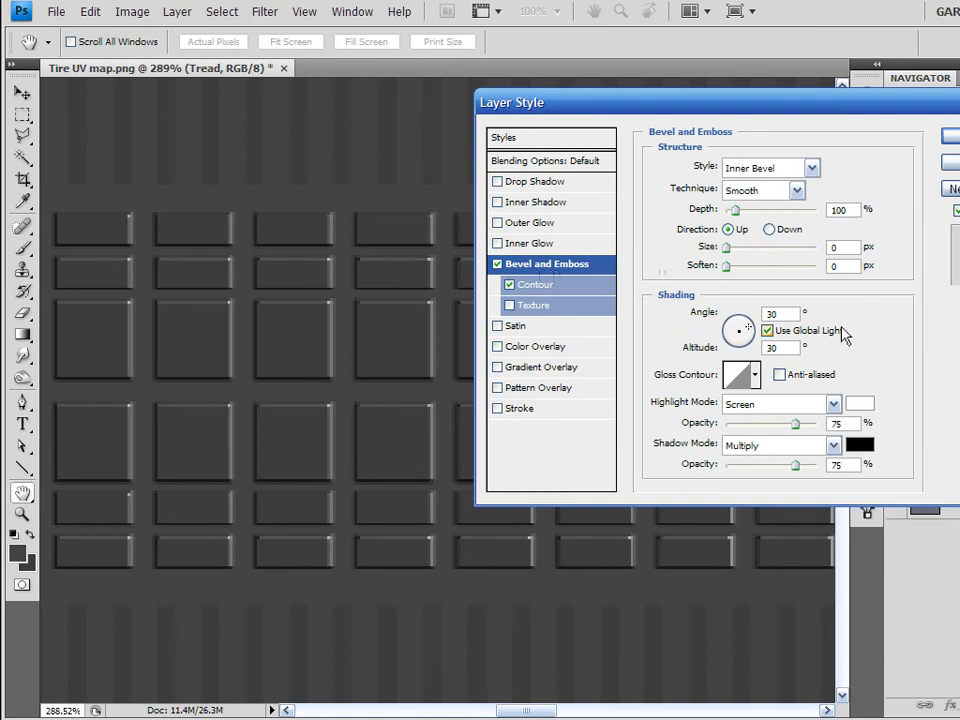
click(769, 230)
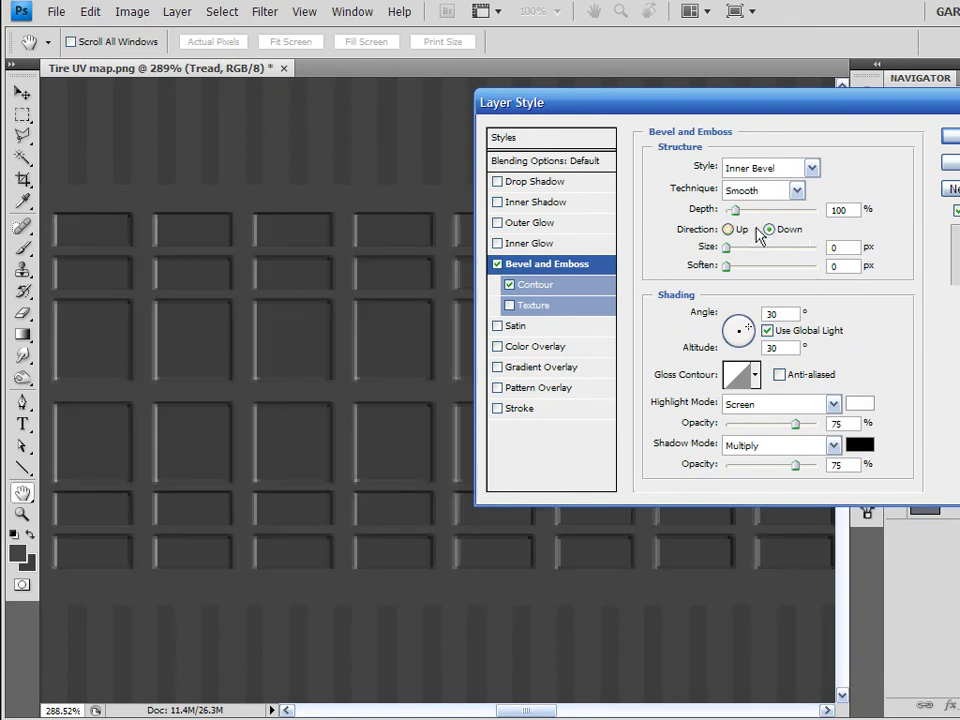
click(731, 229)
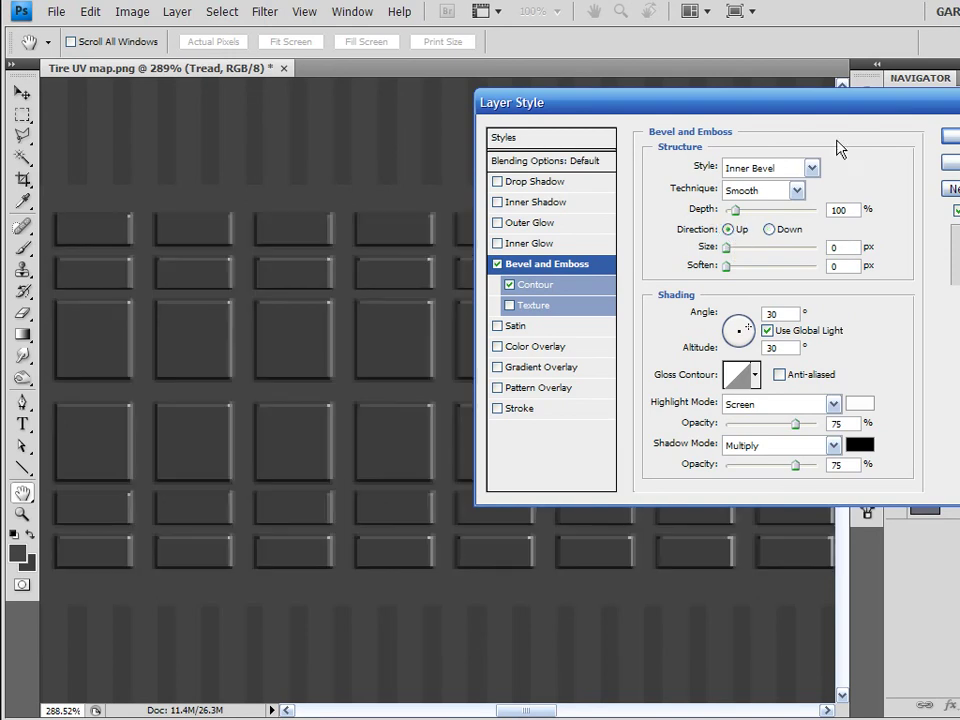
- Set the tread bevel's highlight opacity to 18% and shadow opacity to 35%, and apply the layer style
drag(902, 112, 951, 114)
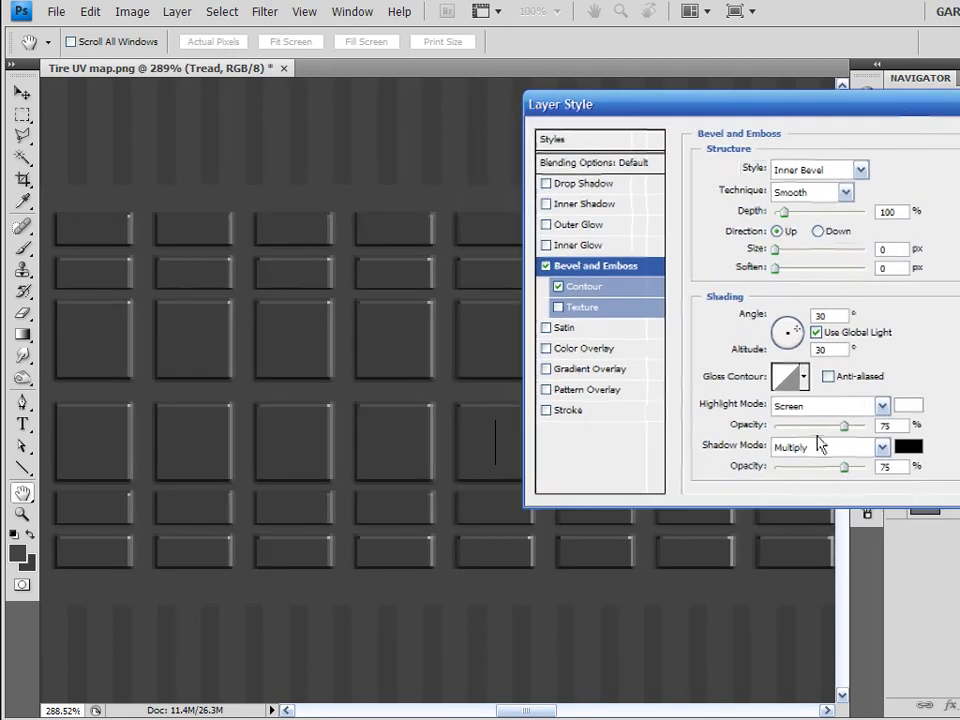
drag(844, 425, 794, 435)
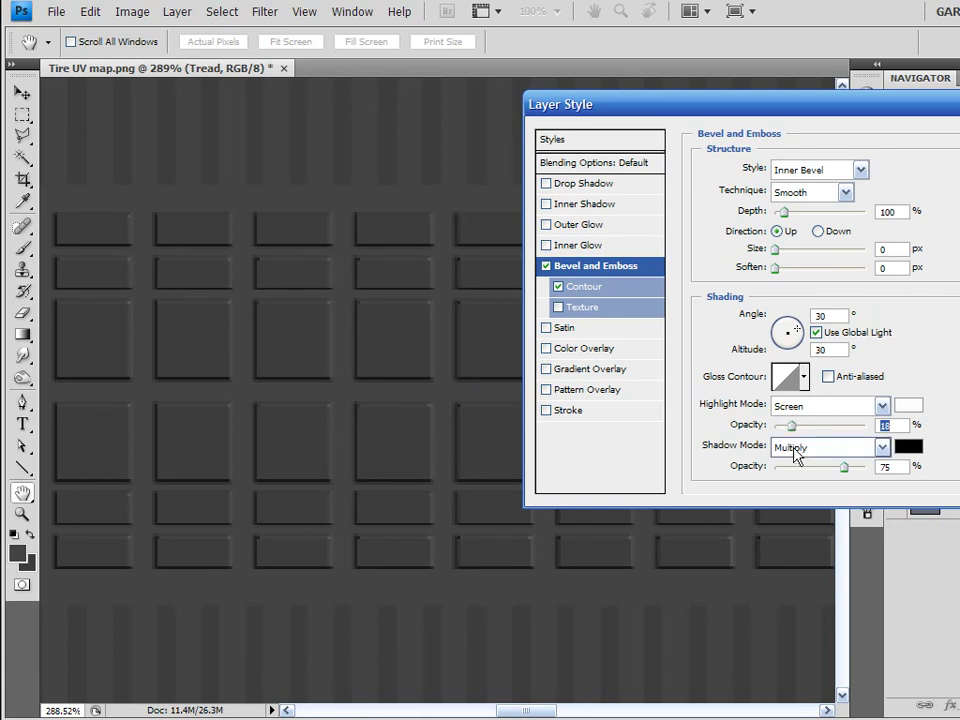
click(804, 468)
mouse_move(804, 470)
mouse_down()
mouse_move(838, 462)
mouse_move(808, 467)
mouse_up()
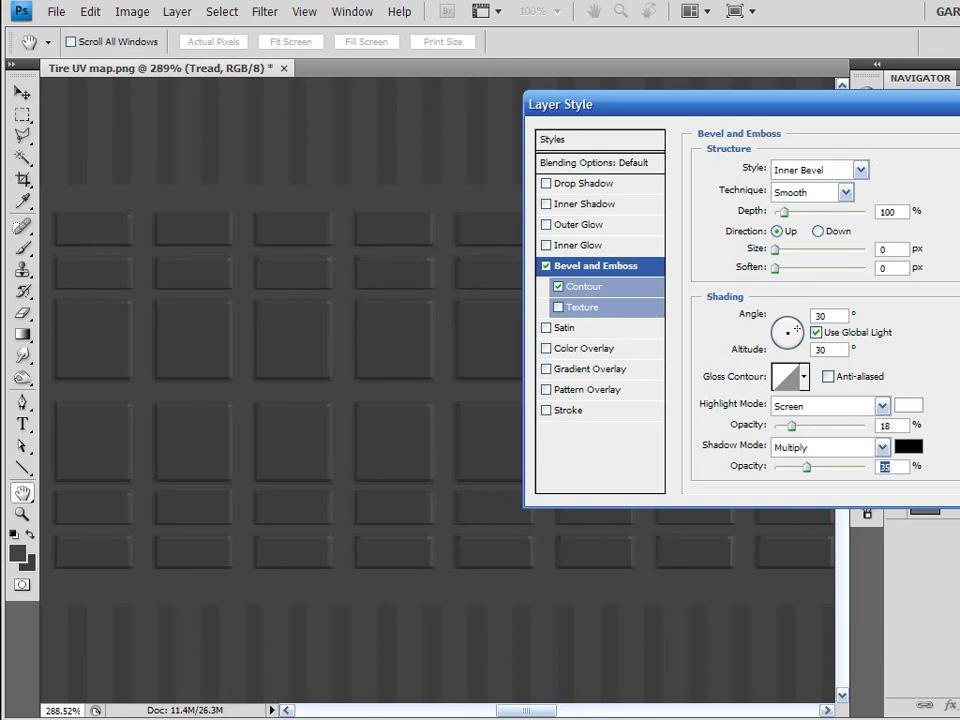
key(Return)
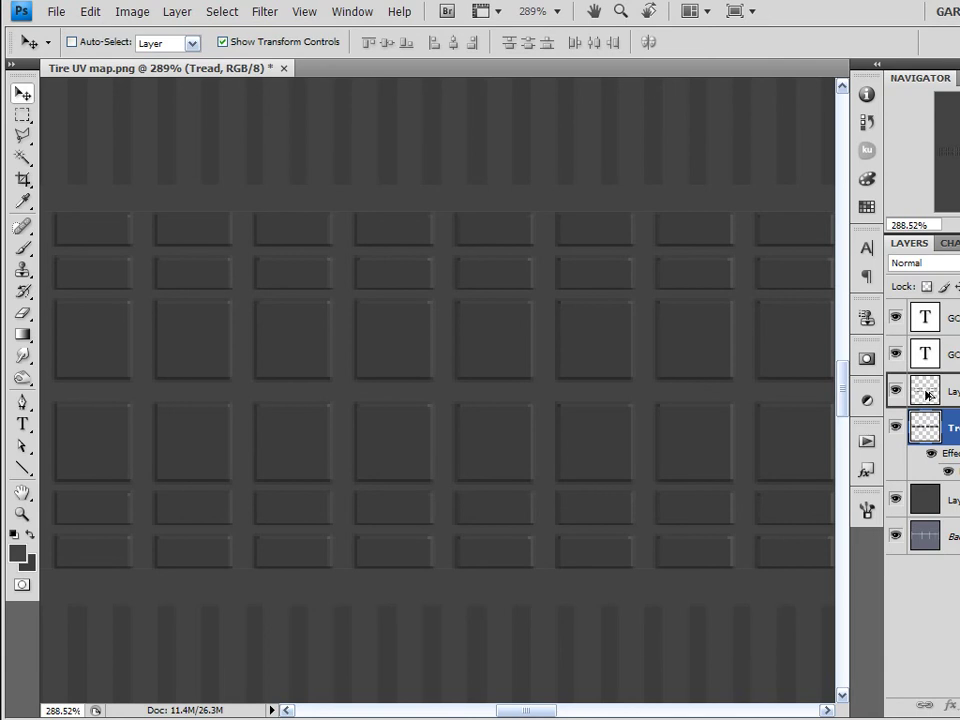
- Copy the Tread layer's Bevel and Emboss effect onto Layer 1 copy with the bar rows
drag(950, 453, 950, 391)
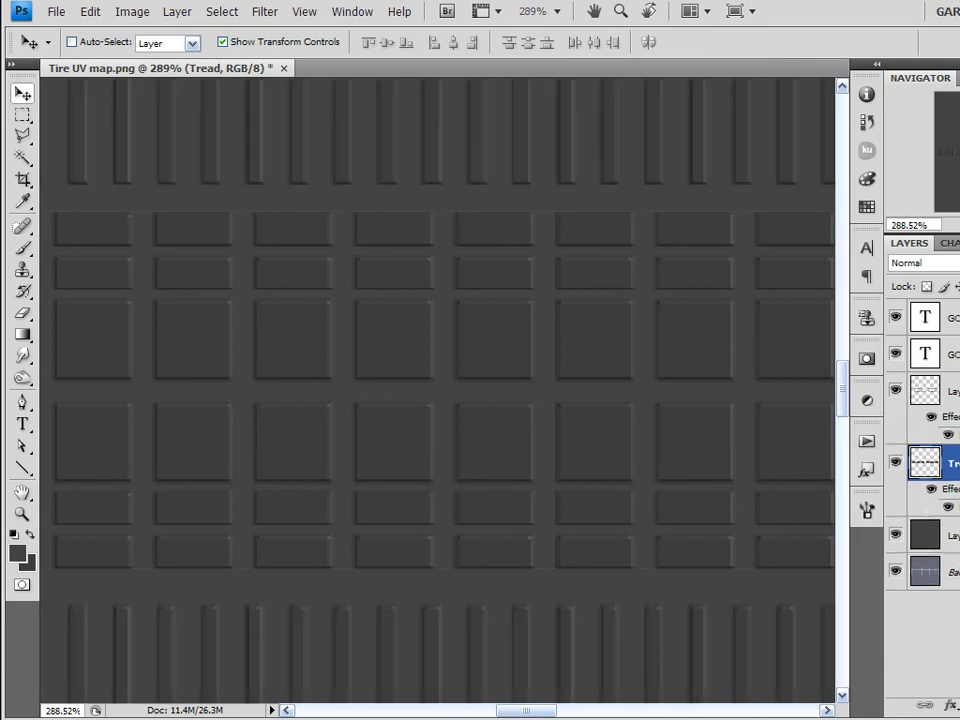
scroll(521, 414, down, 2)
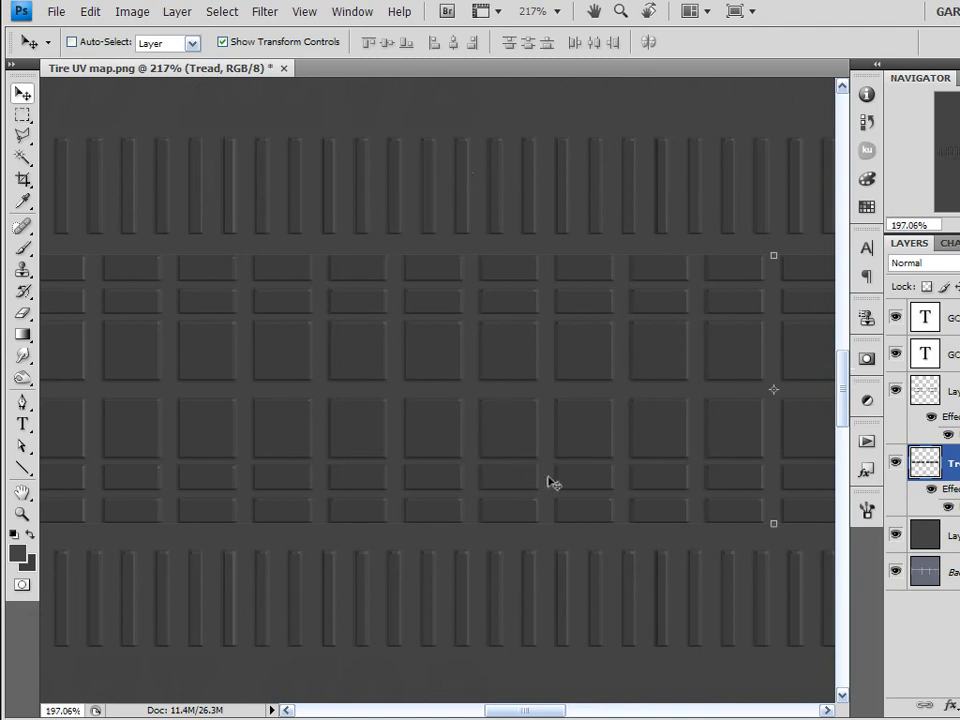
scroll(553, 483, down, 1)
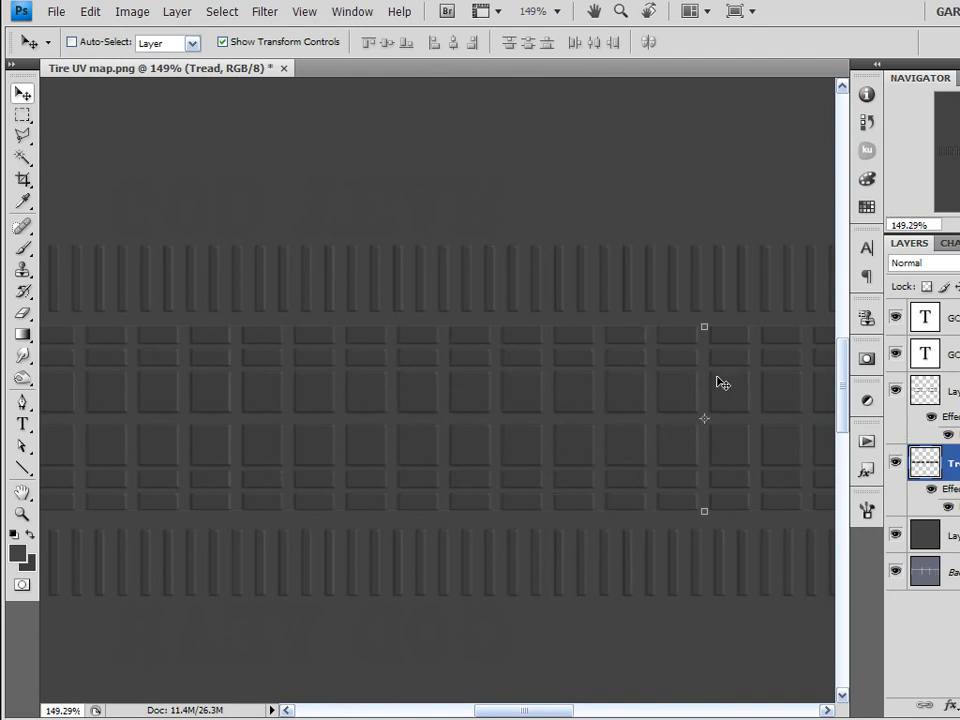
scroll(654, 369, down, 1)
scroll(652, 370, up, 1)
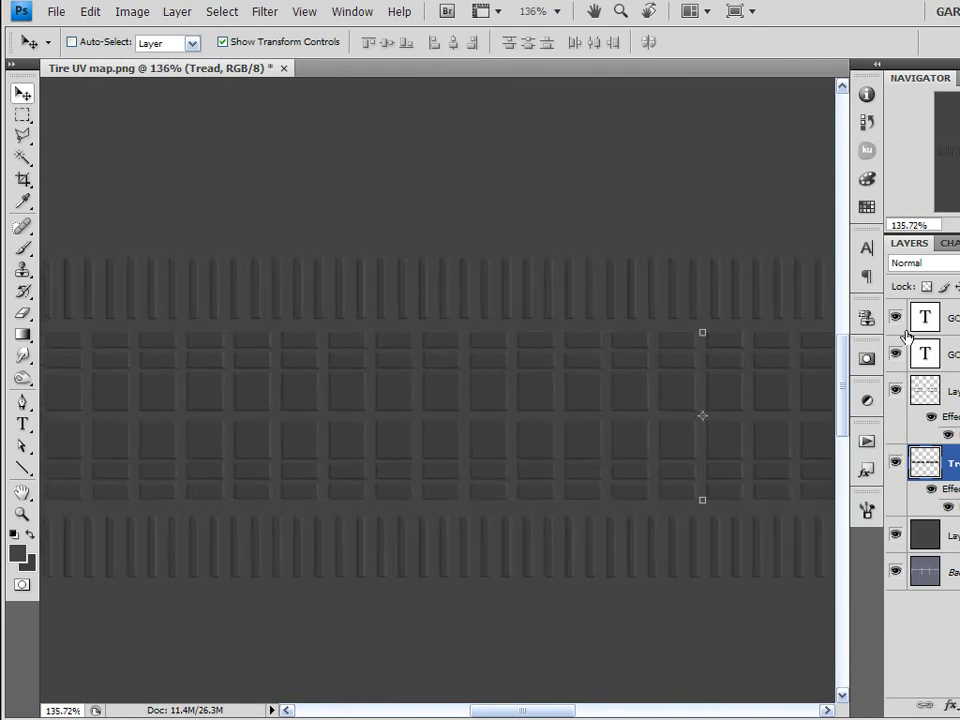
- Copy the same Bevel and Emboss effect onto both GOD YEAR text layers and check the relief up close
click(952, 318)
key(alt+shift+bracketleft)
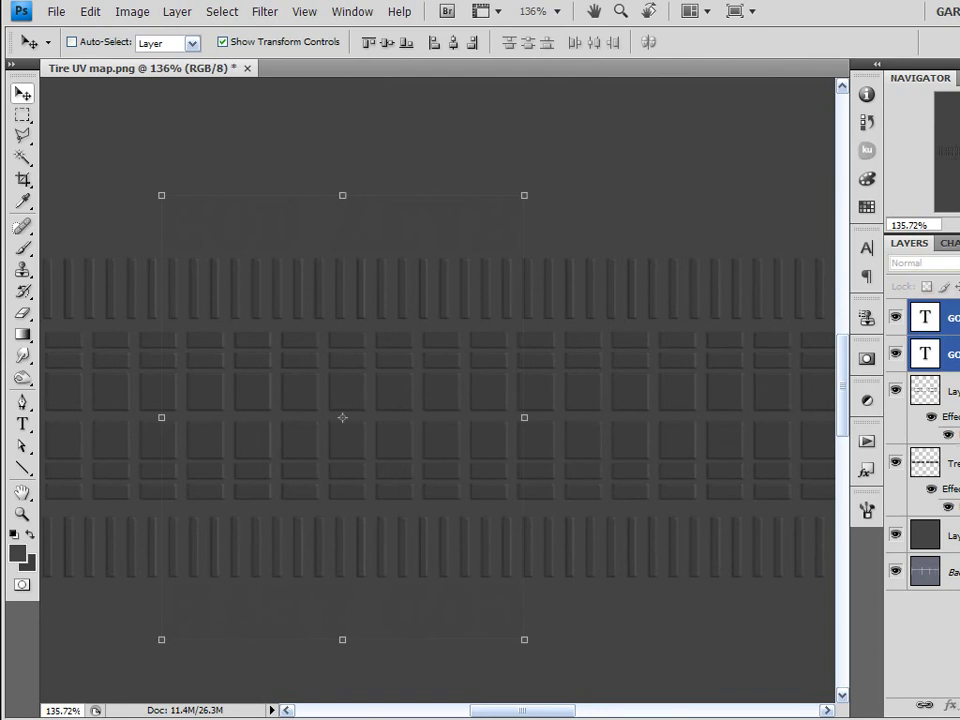
key(alt+bracketleft)
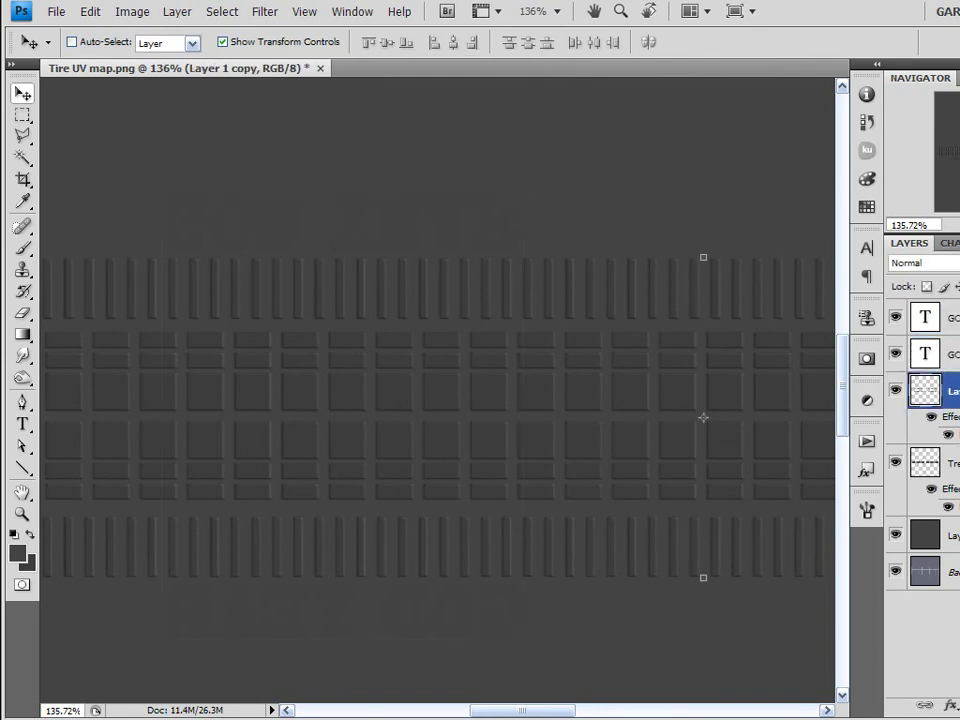
drag(950, 417, 950, 317)
key(alt+bracketleft)
click(940, 678)
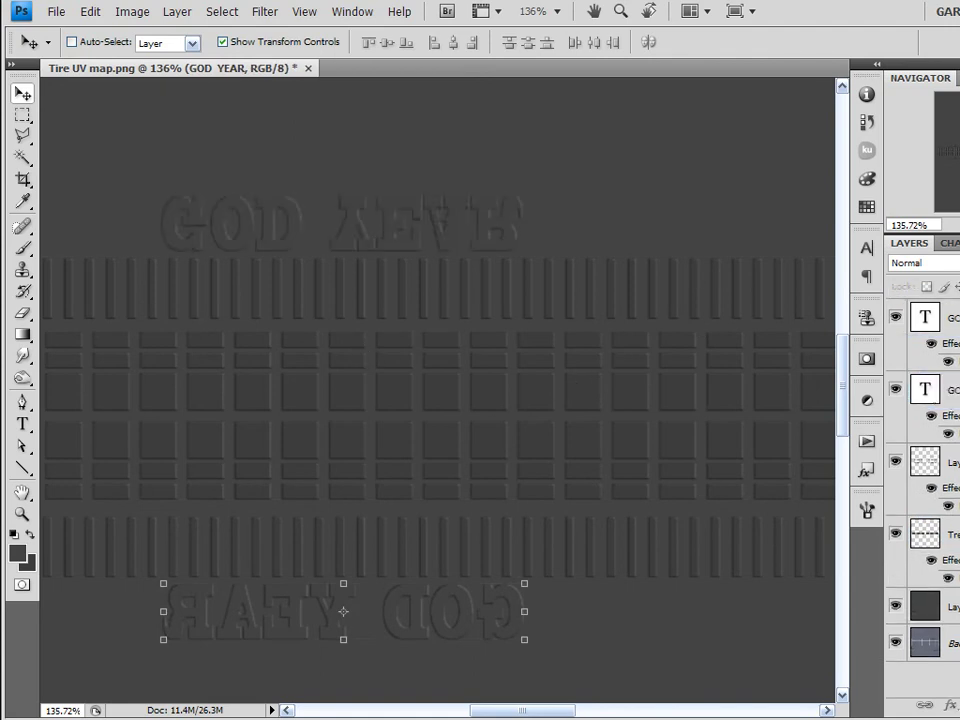
scroll(263, 410, up, 1)
scroll(285, 405, up, 3)
click(456, 300)
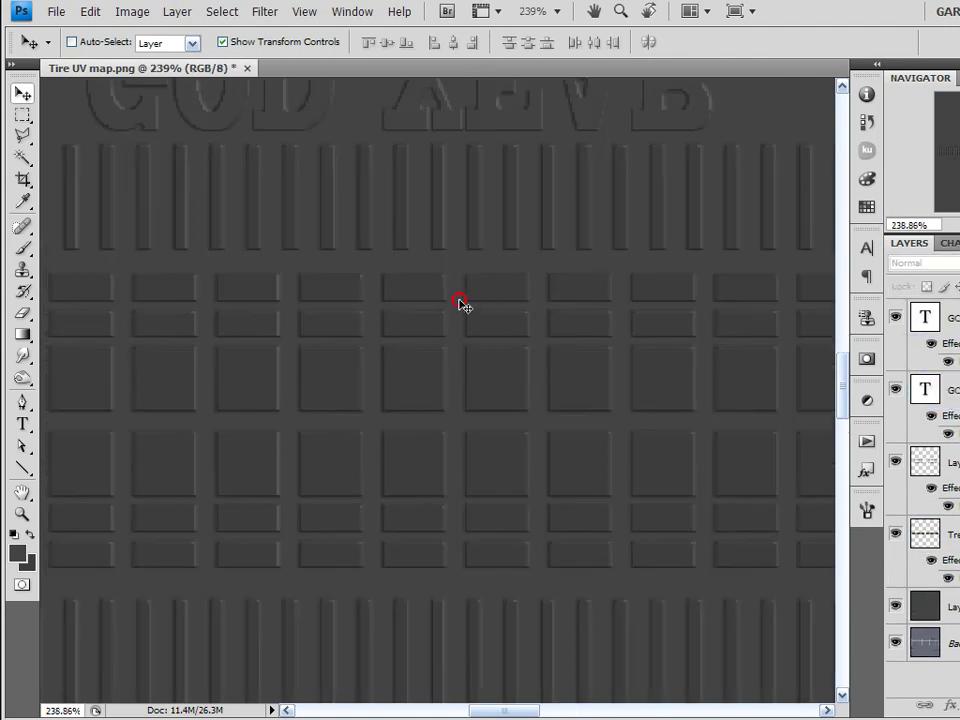
click(535, 293)
drag(514, 242, 557, 368)
scroll(435, 371, down, 6)
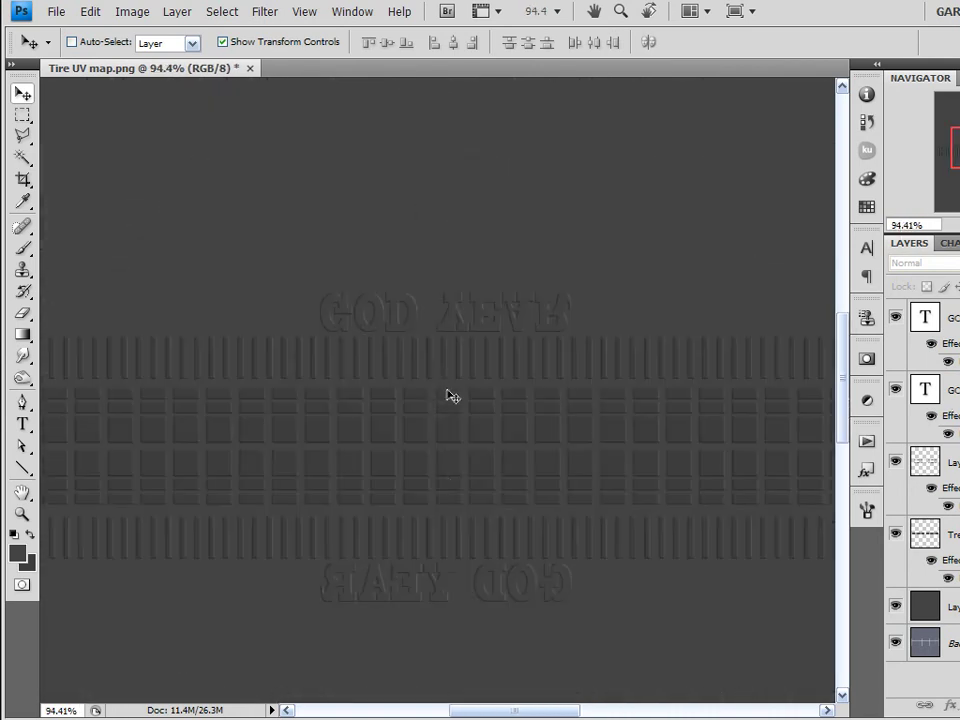
- Save the texture to the Desktop as a JPEG over the existing TEST TIRE TEXTURE file, at quality 10
click(50, 12)
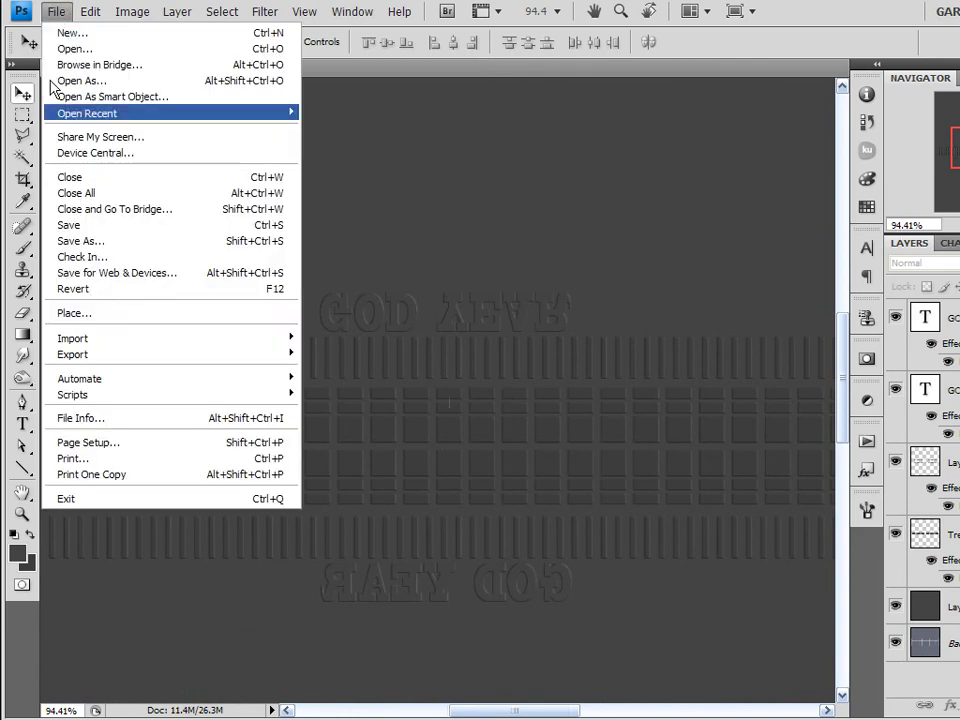
click(95, 241)
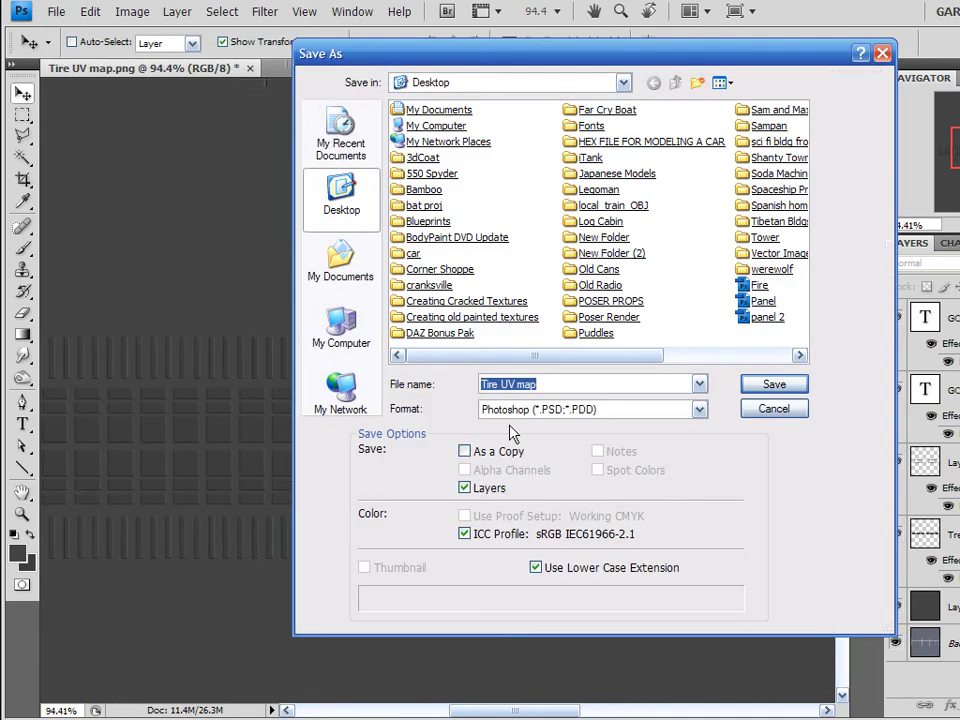
click(520, 410)
click(556, 508)
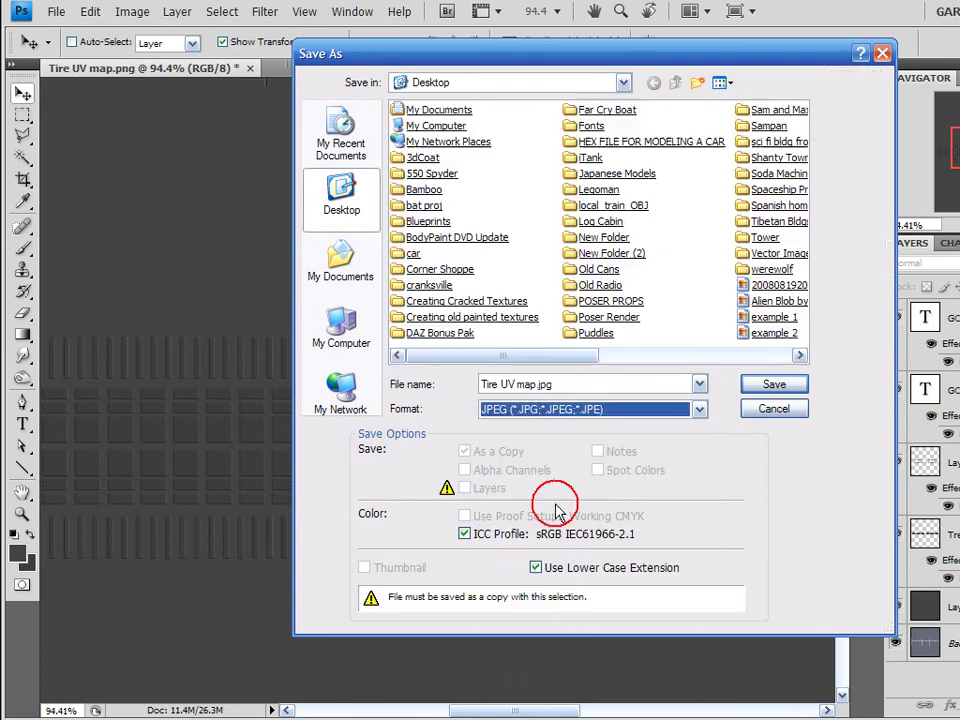
click(678, 305)
scroll(678, 308, down, 2)
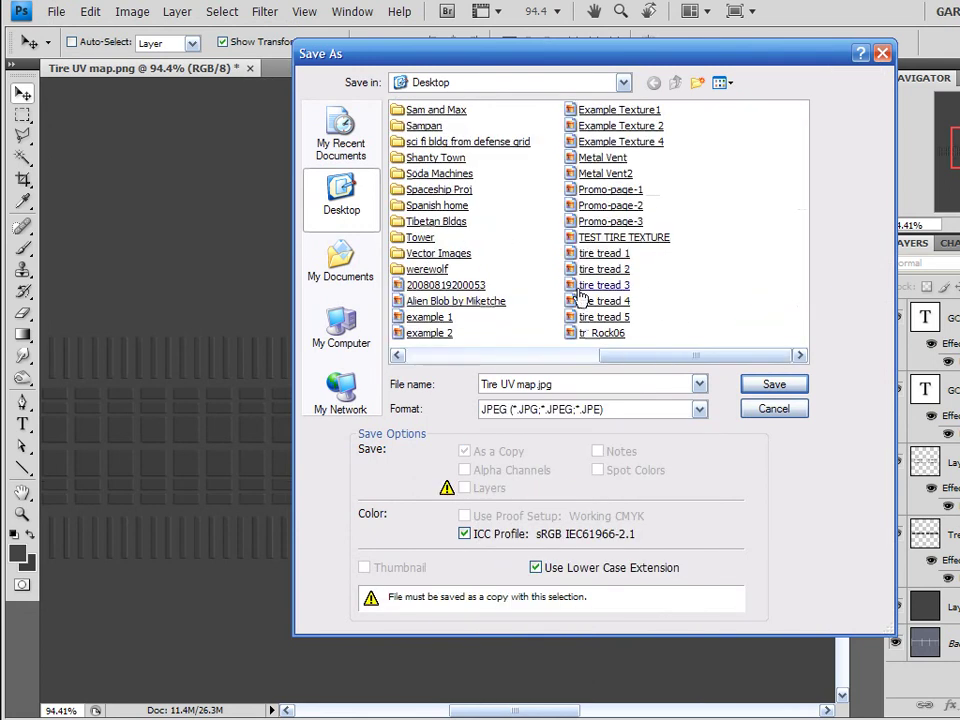
double_click(650, 240)
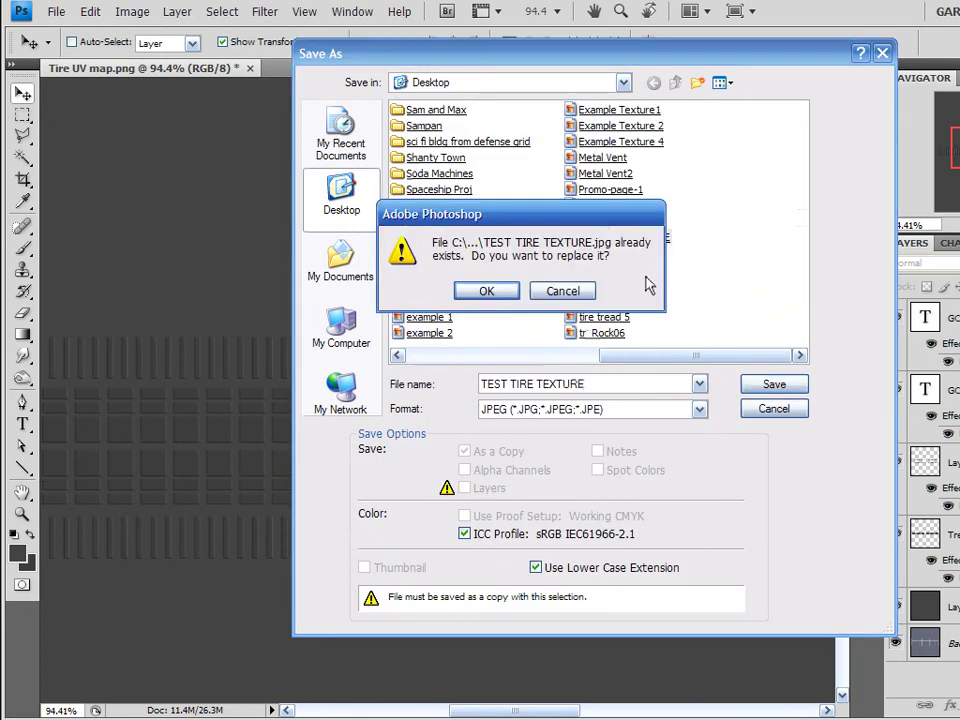
click(488, 291)
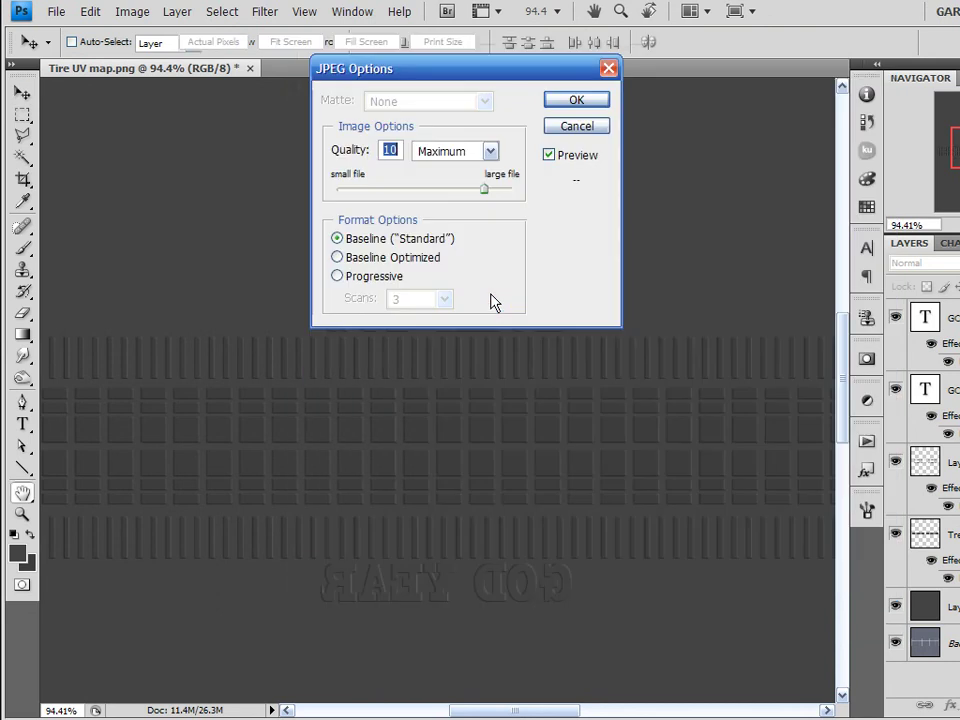
click(577, 101)
key(v)
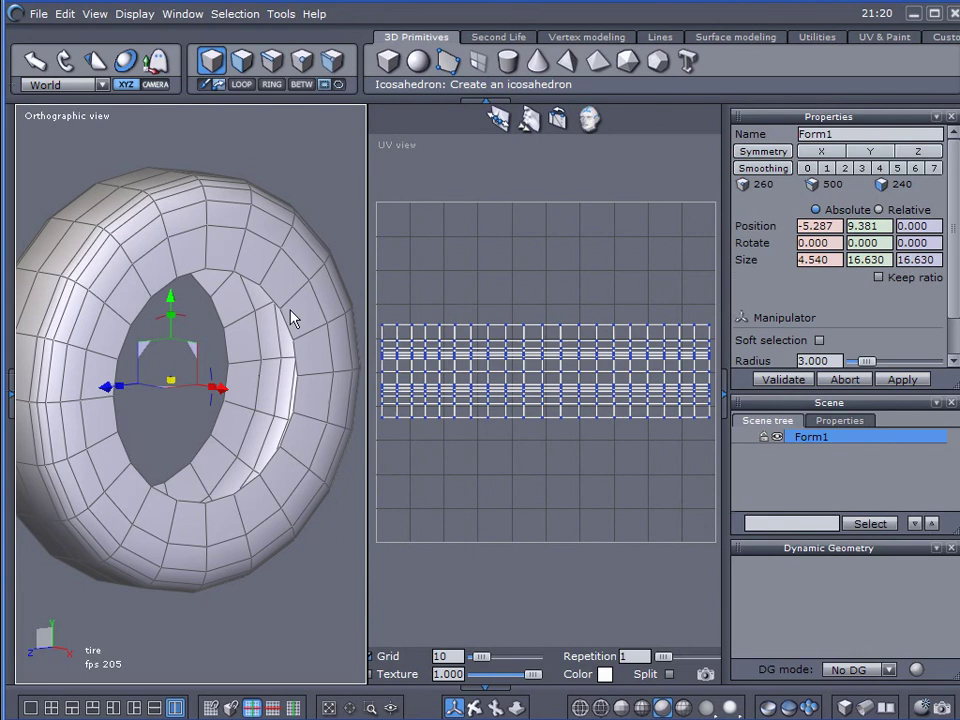
- In Hexagon, show the tire in a single view, create a new material and load TEST TIRE TEXTURE as its texture image
click(30, 708)
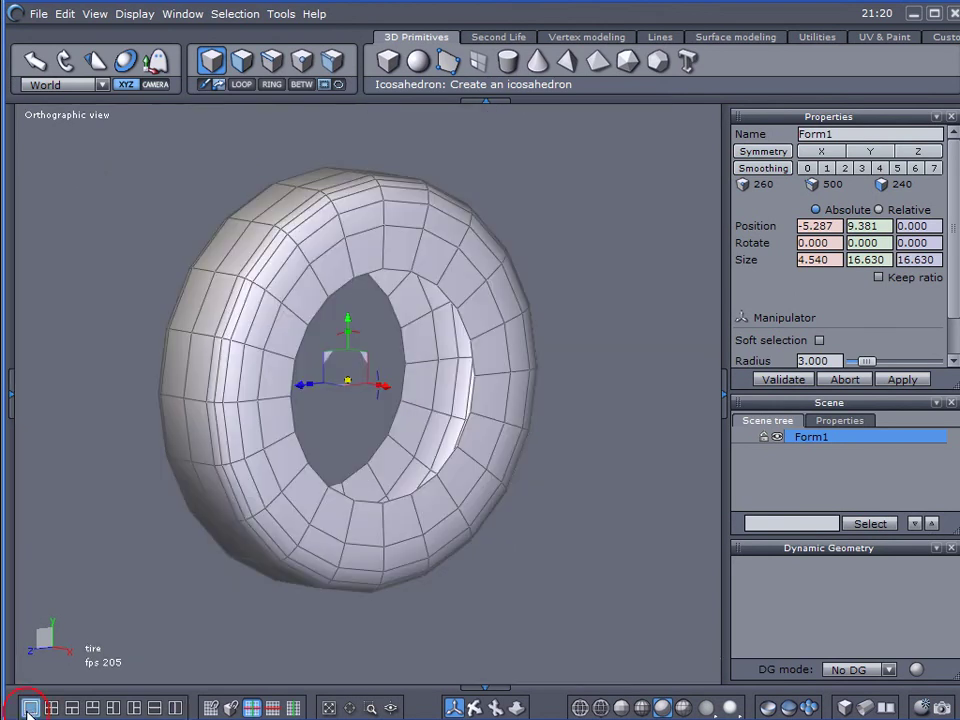
click(8, 398)
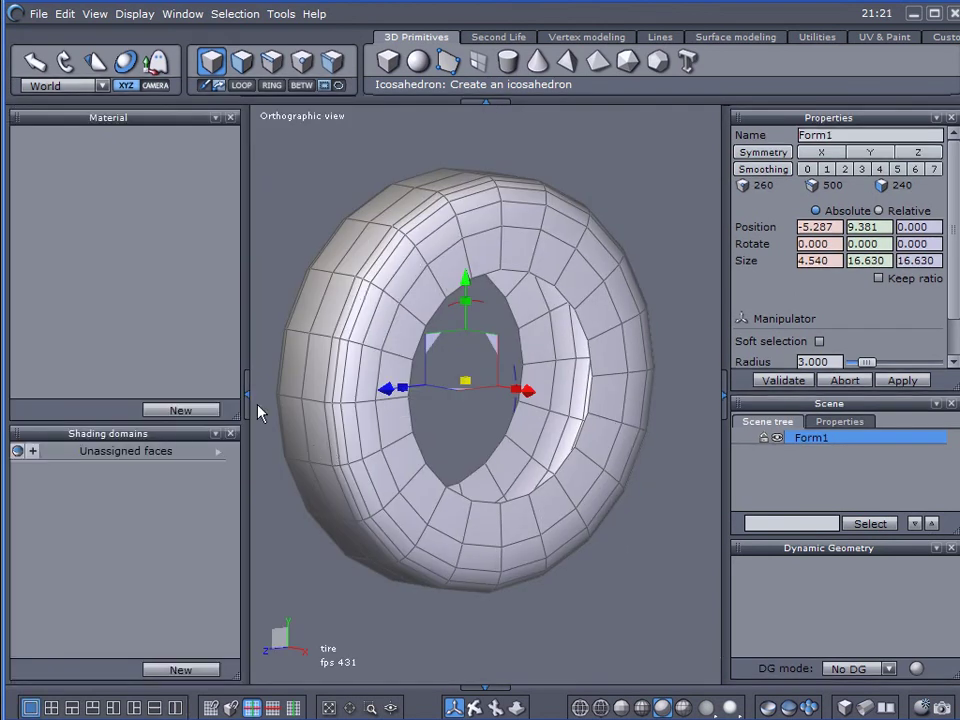
click(188, 409)
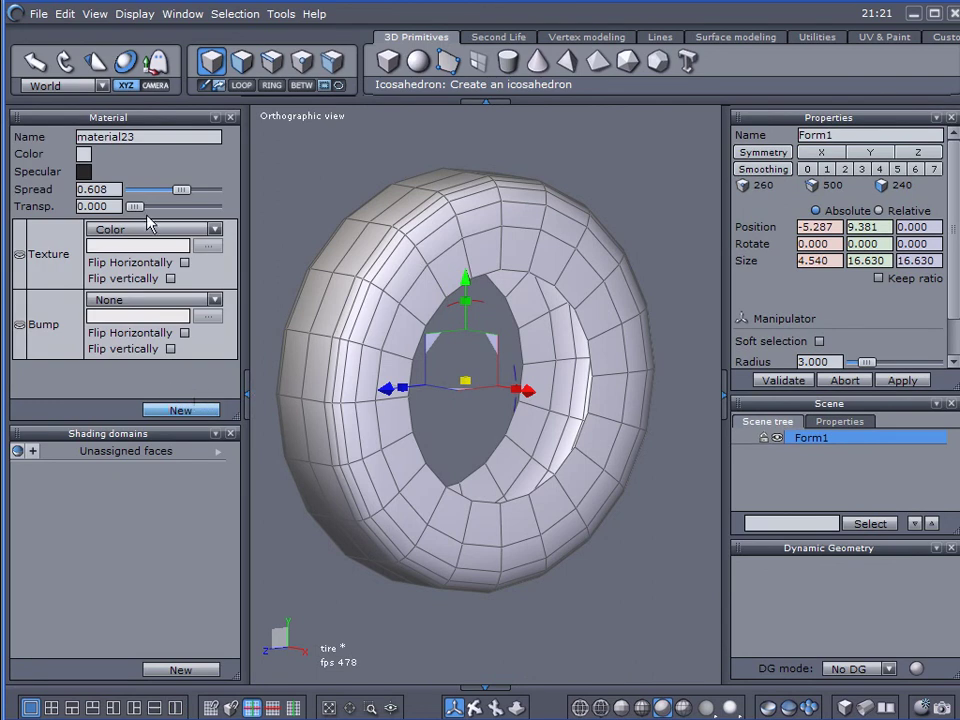
click(215, 229)
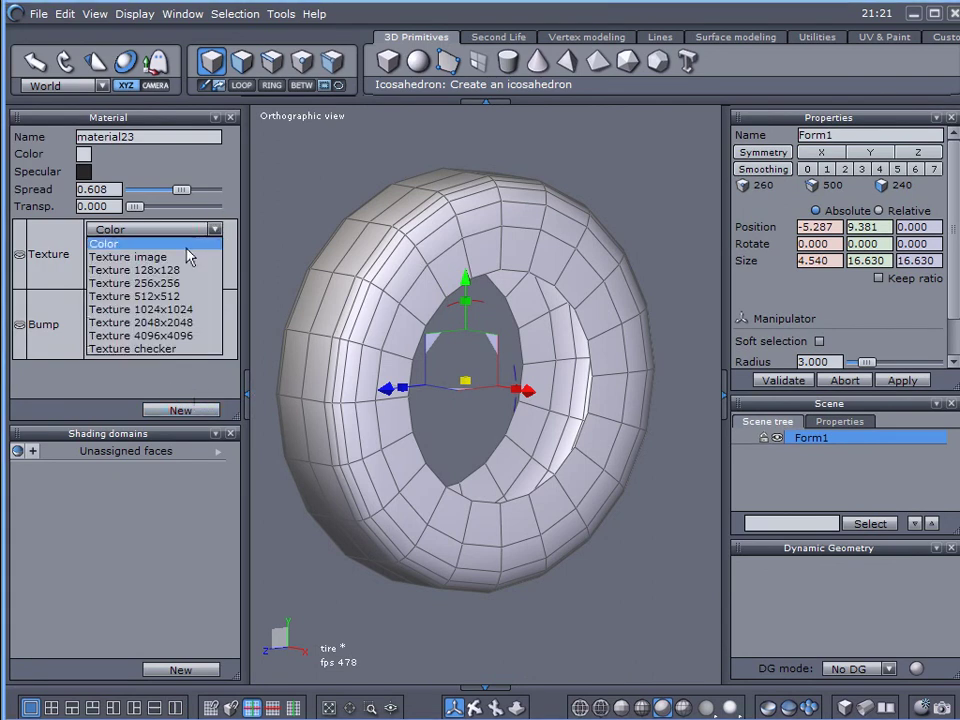
click(187, 257)
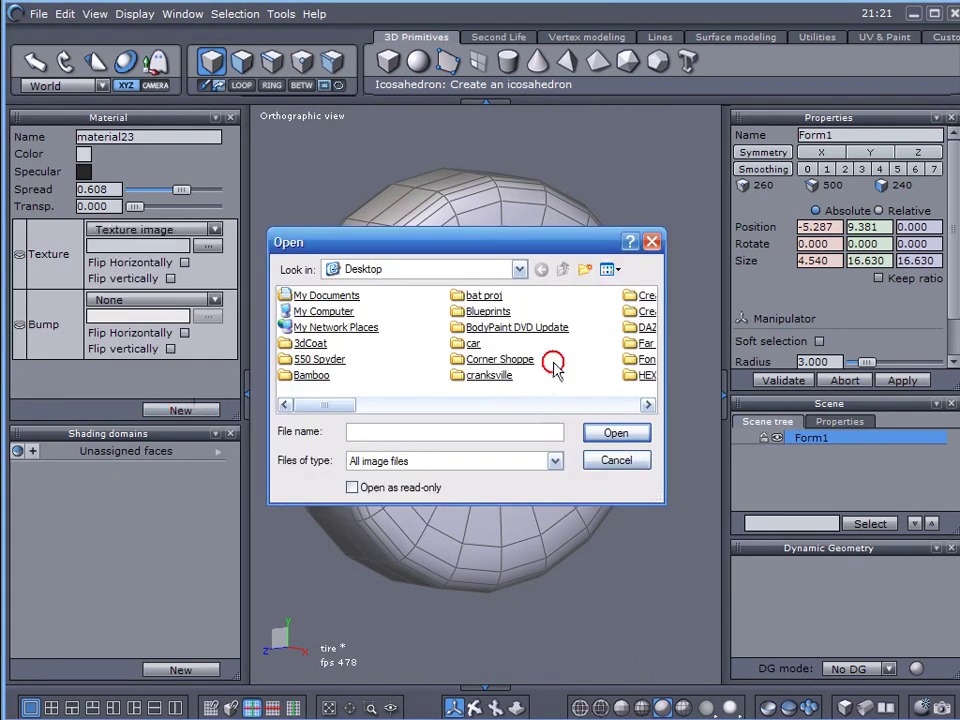
scroll(555, 370, down, 5)
double_click(372, 345)
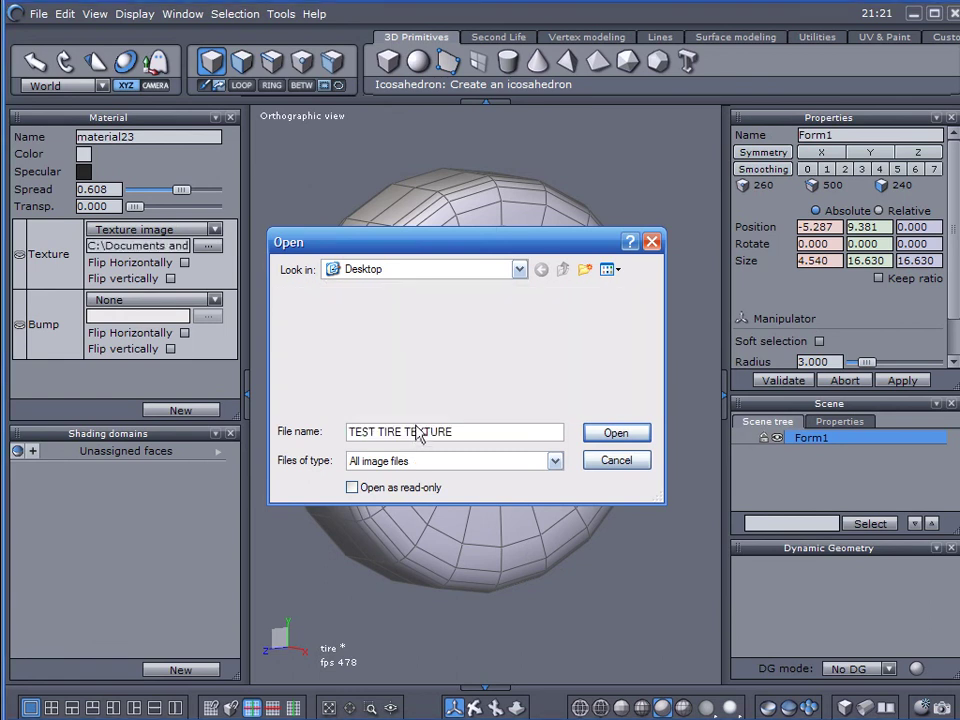
key(Return)
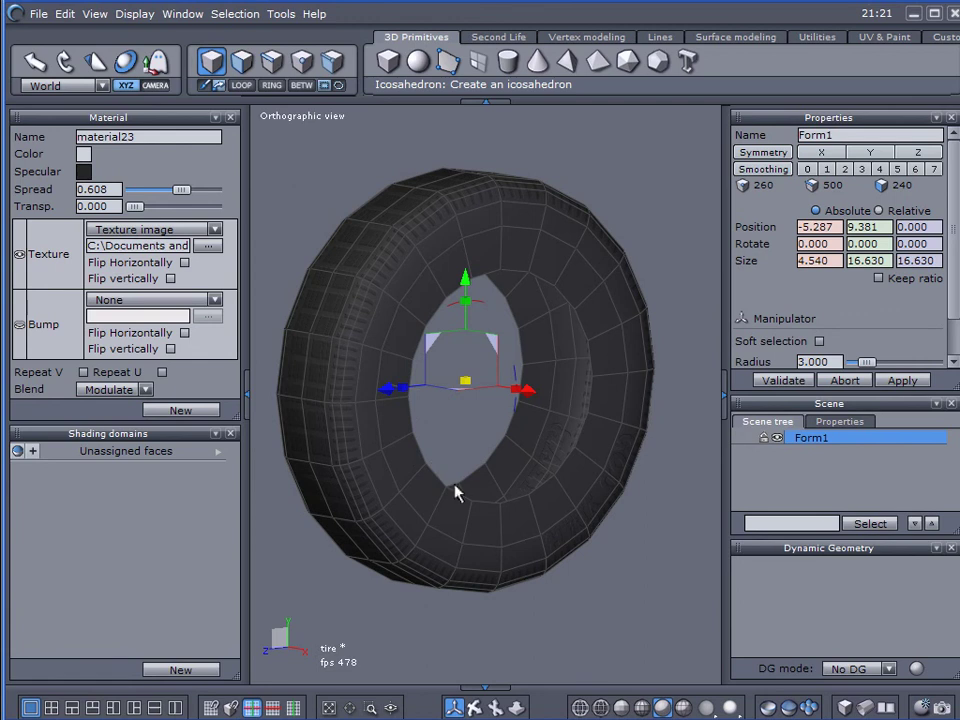
- Rotate the tire about 138° around its X axis to bring the sidewall lettering uppermost, and hide the material settings
drag(455, 490, 326, 476)
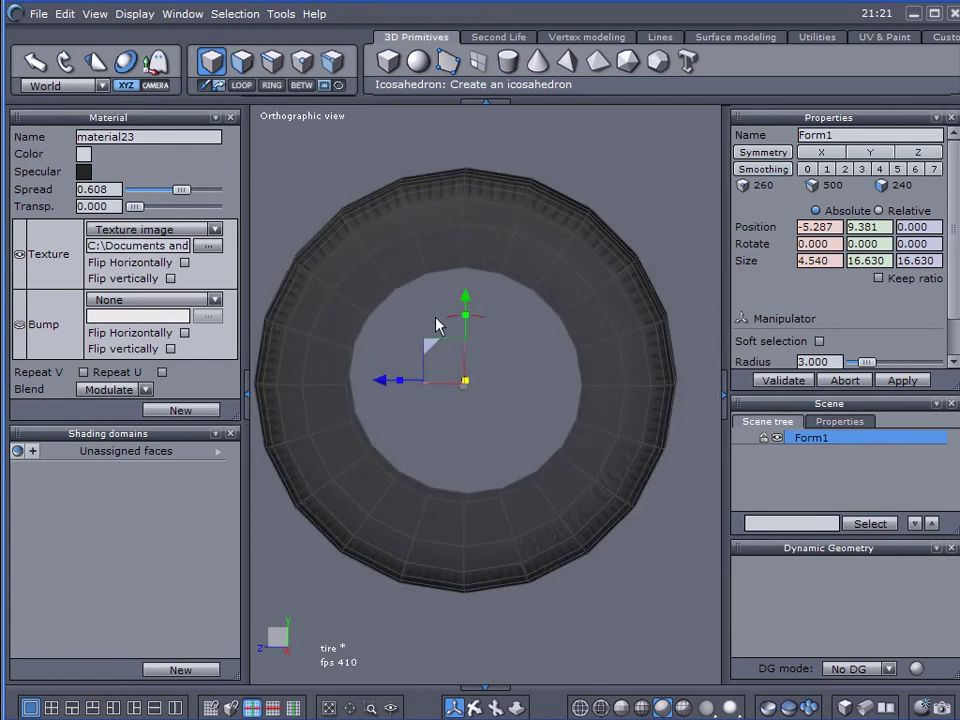
drag(448, 324, 361, 418)
click(243, 399)
scroll(280, 304, up, 5)
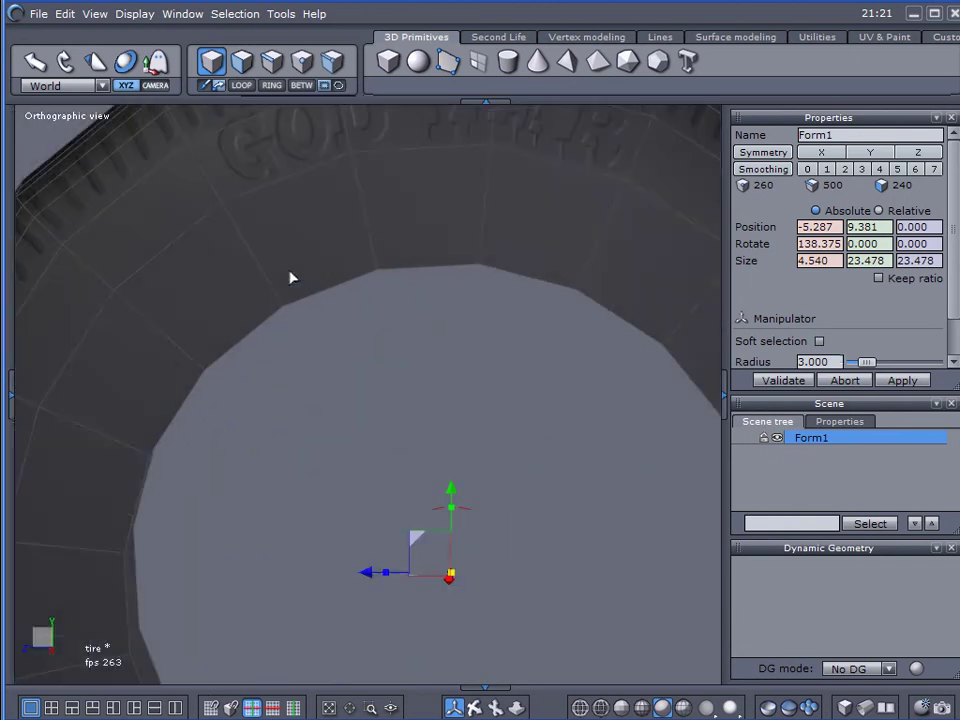
- Examine the textured tire's tread, bar rows and sidewall lettering from several angles and distances
drag(392, 308, 321, 421)
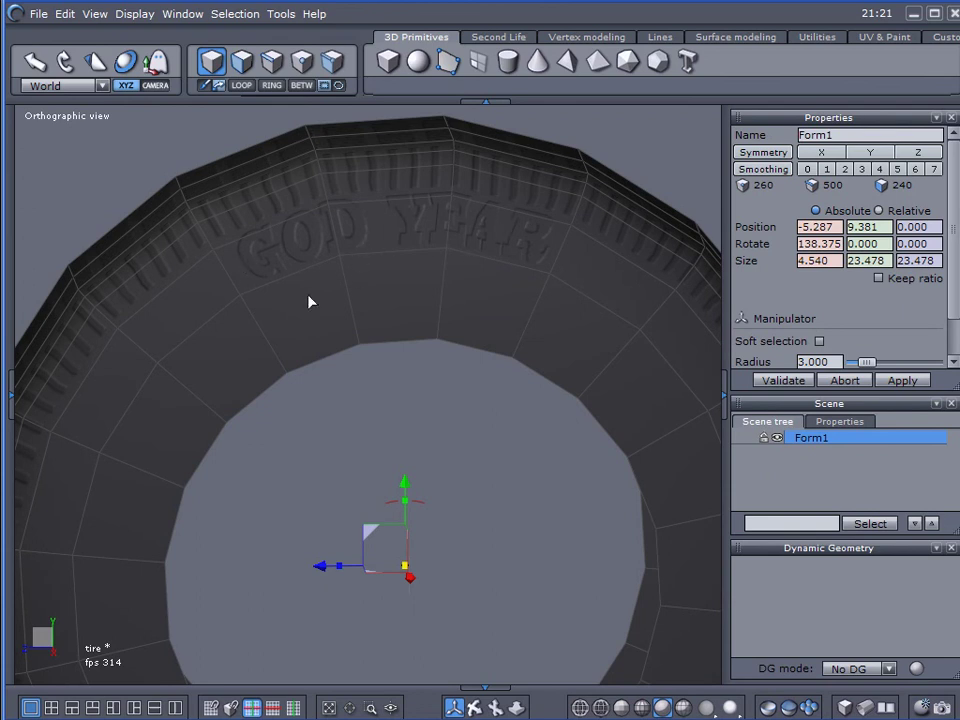
drag(308, 295, 298, 335)
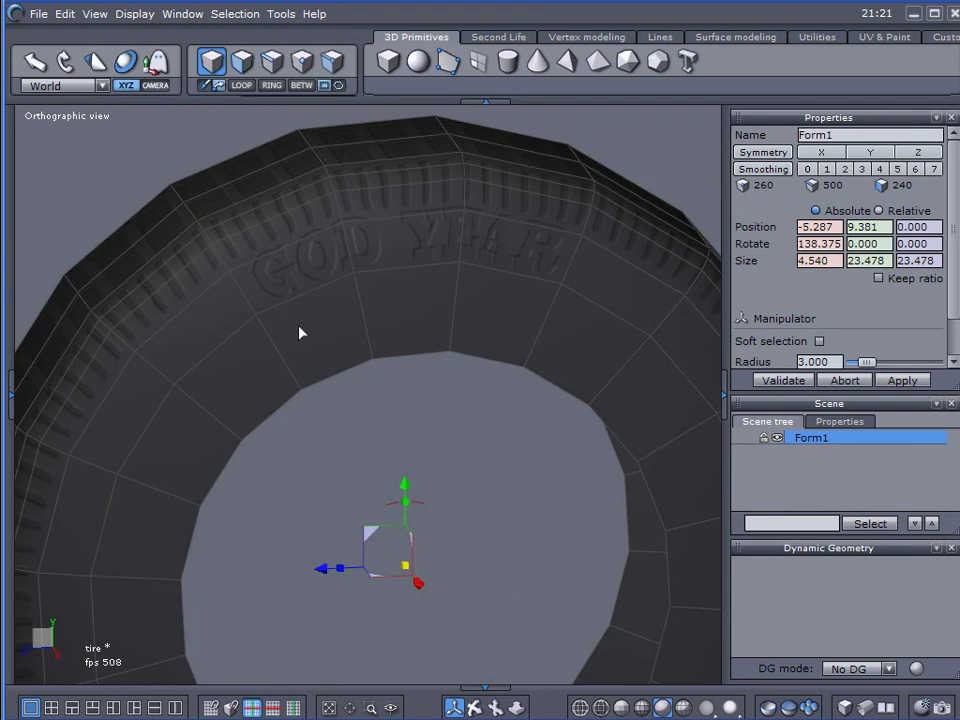
drag(299, 333, 335, 304)
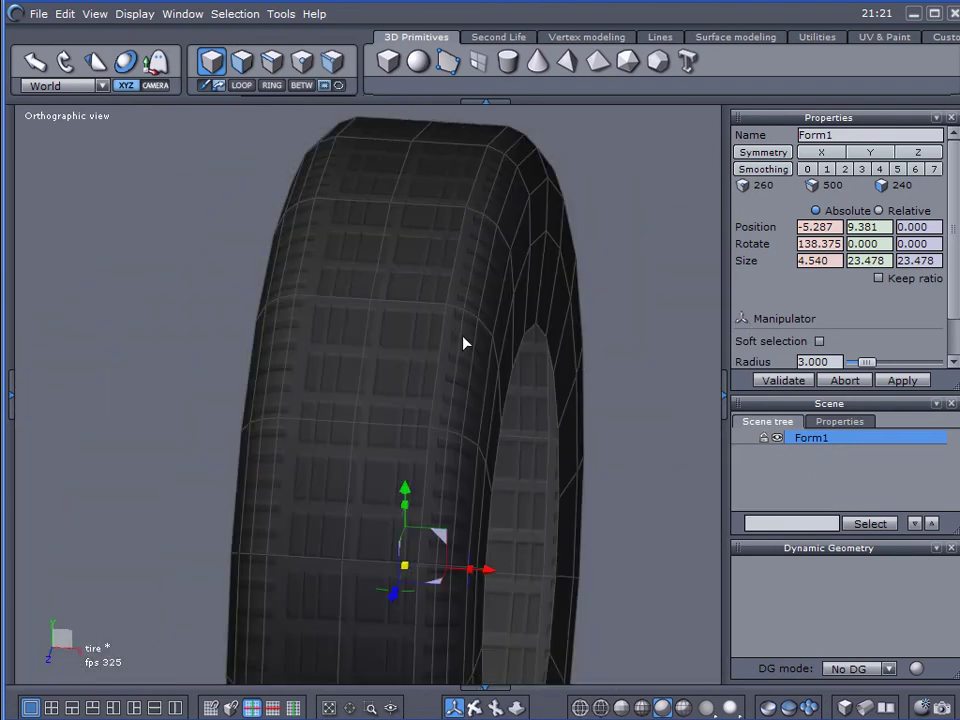
drag(463, 343, 107, 285)
drag(416, 279, 468, 310)
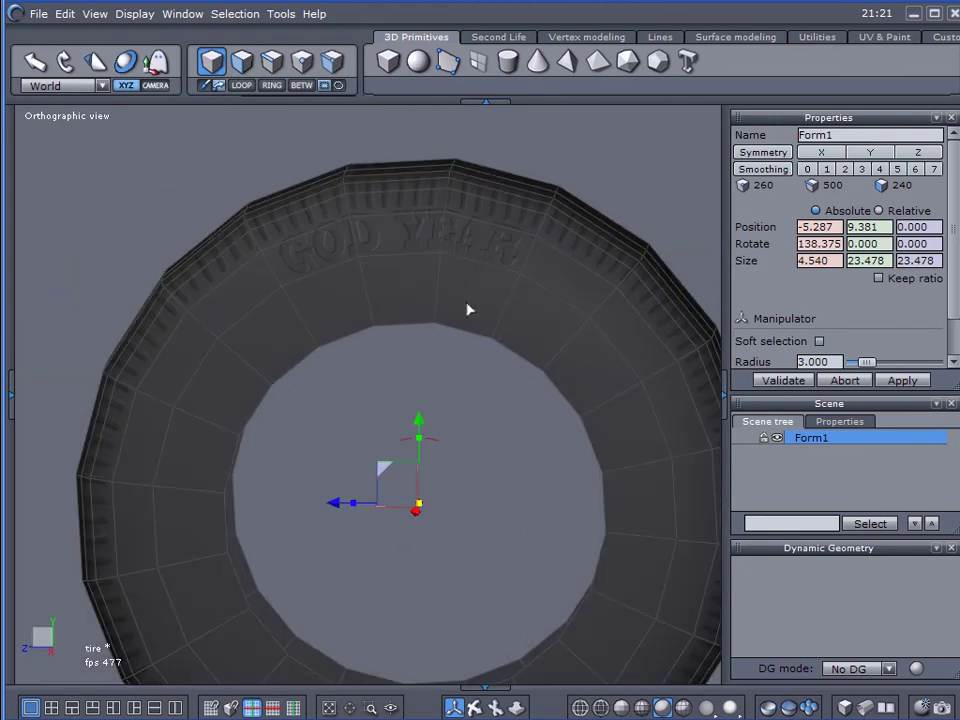
drag(511, 360, 491, 336)
scroll(212, 251, up, 2)
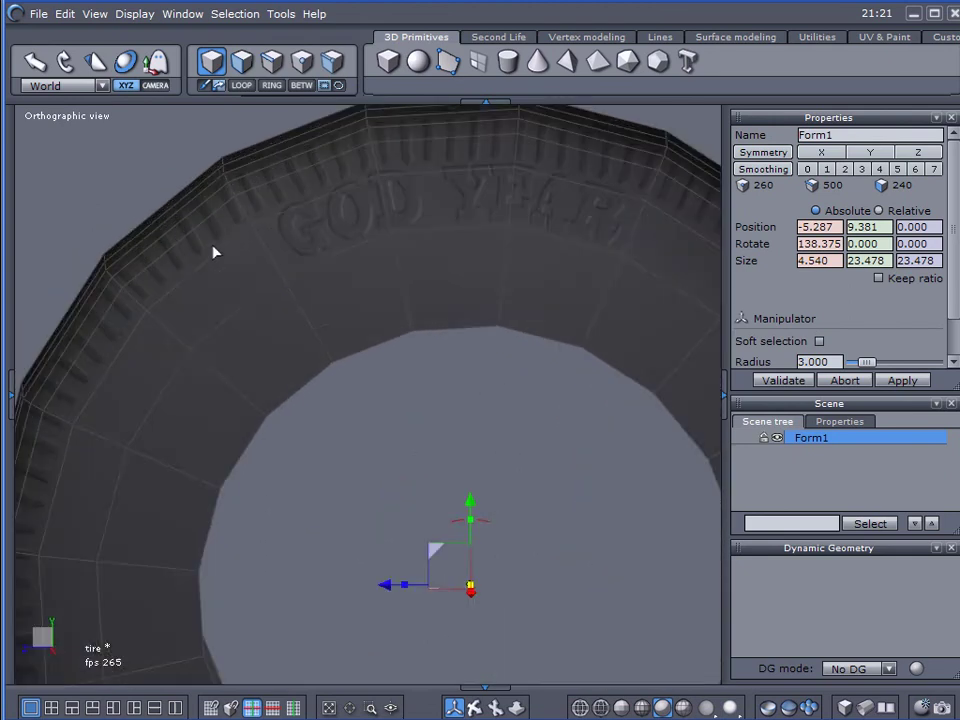
drag(214, 253, 447, 284)
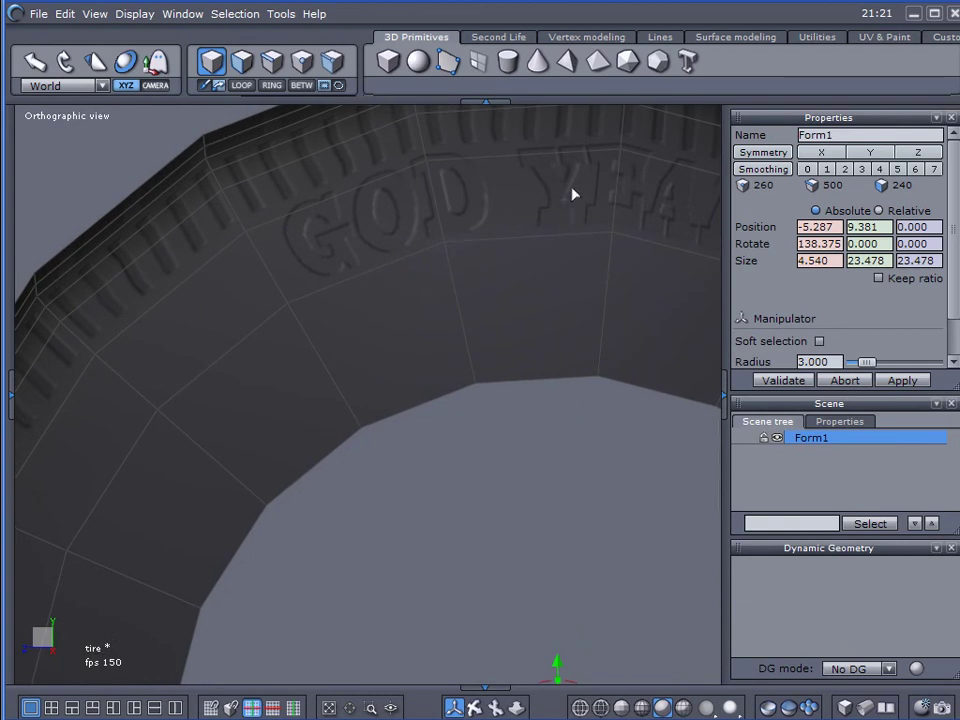
drag(572, 193, 541, 211)
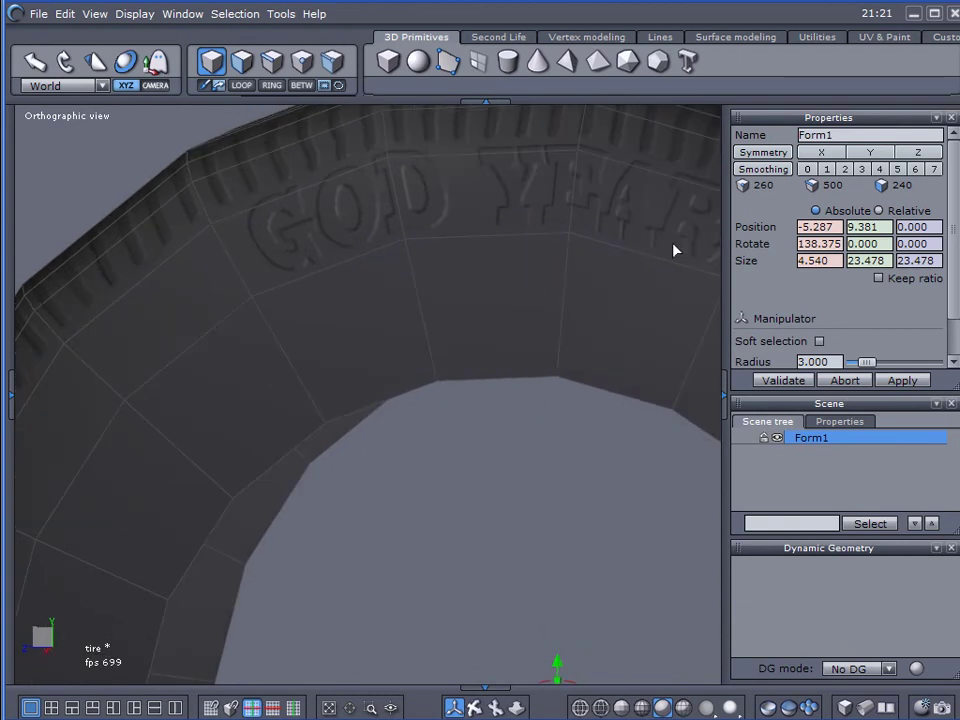
drag(399, 273, 454, 326)
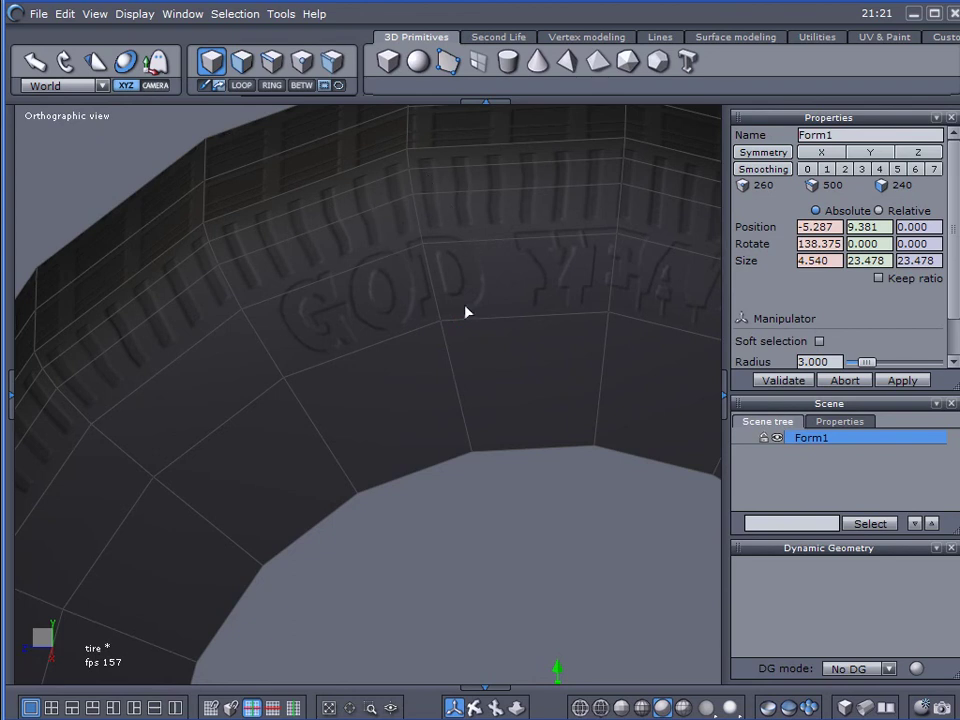
drag(465, 313, 510, 388)
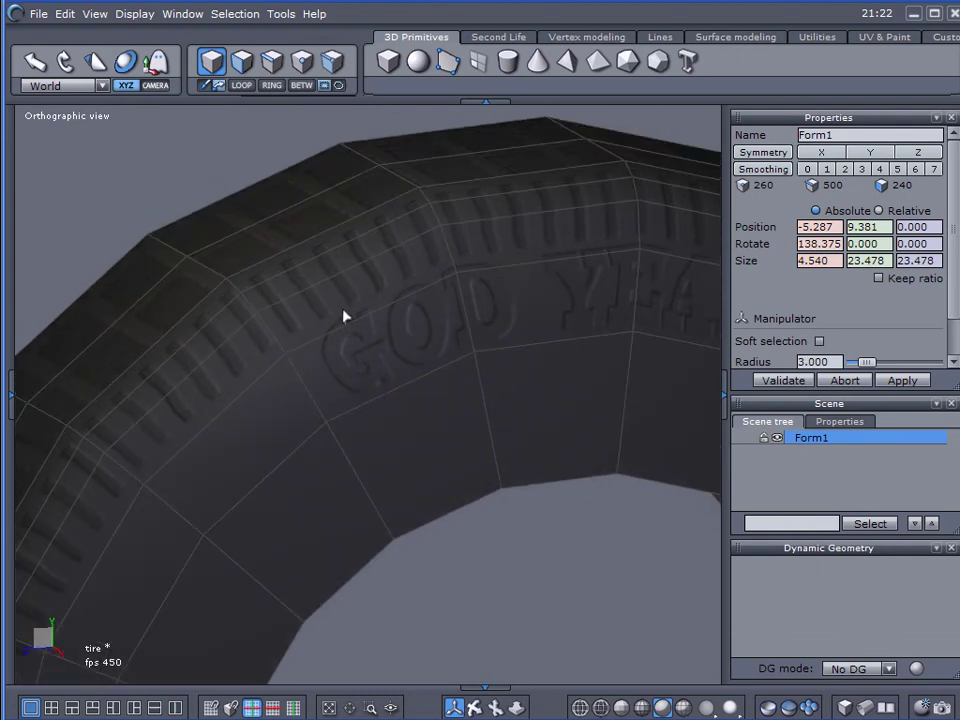
- Set the tire's smoothing to level 2 and check the sidewall lettering on the rounded surface
click(826, 170)
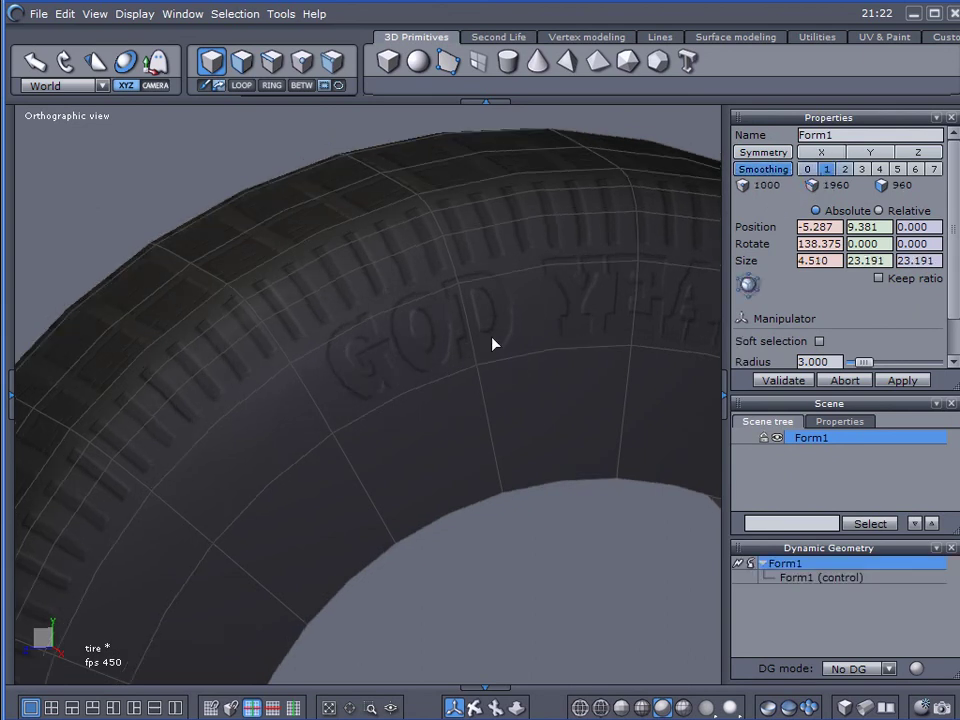
click(845, 169)
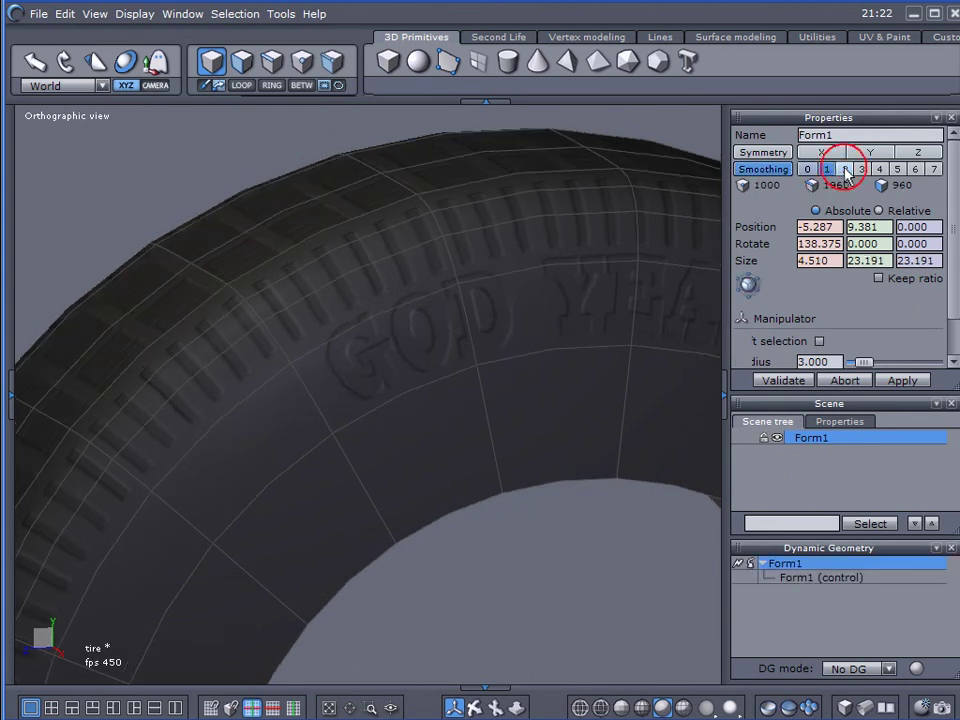
drag(590, 352, 399, 379)
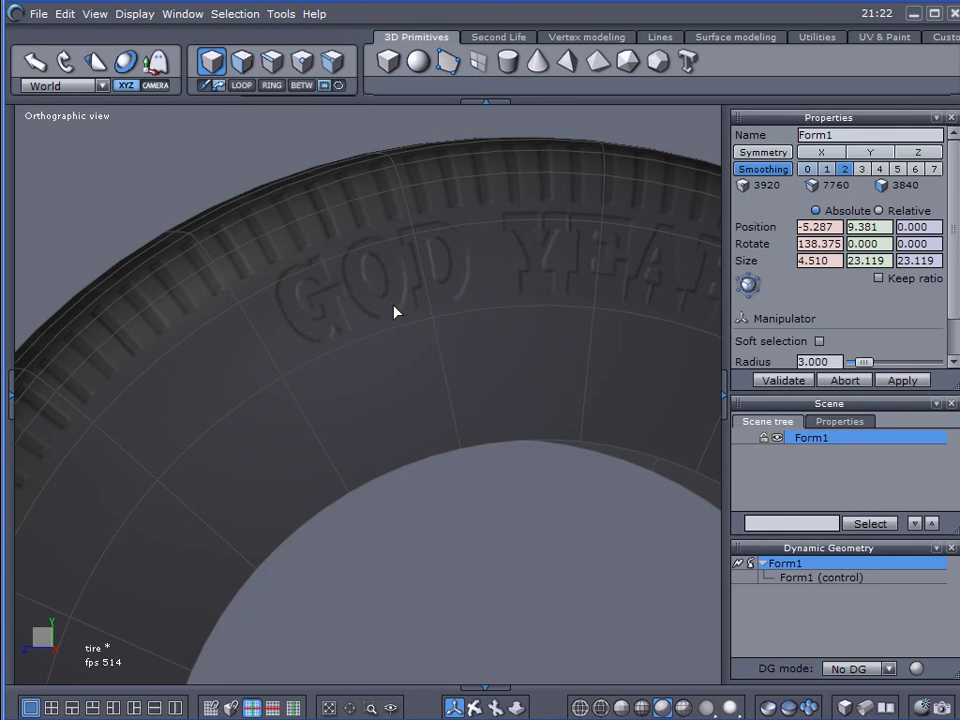
drag(381, 326, 340, 336)
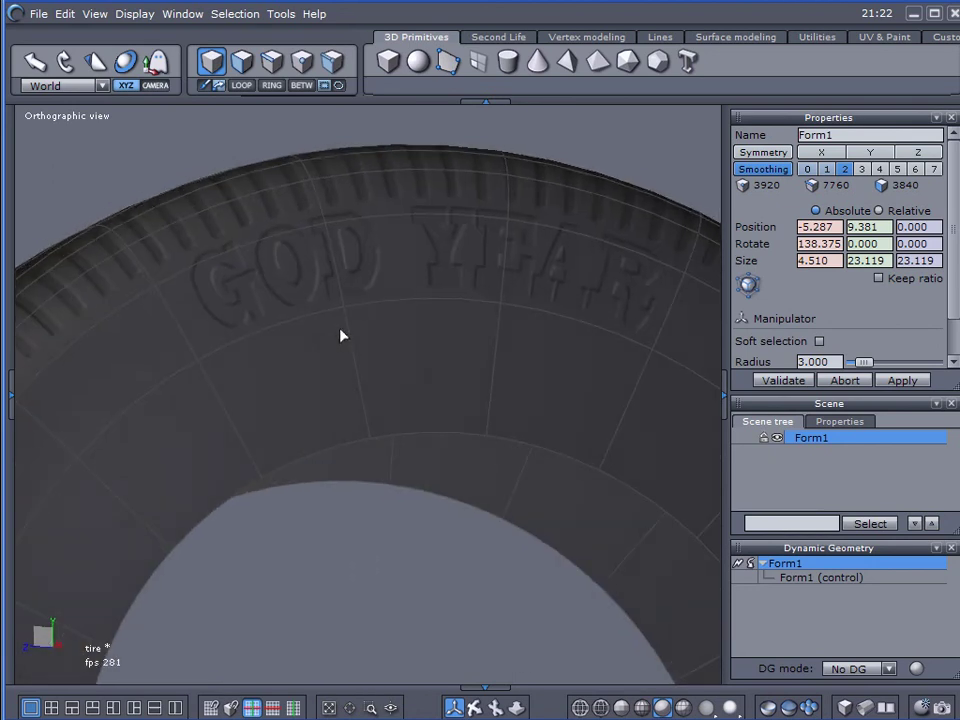